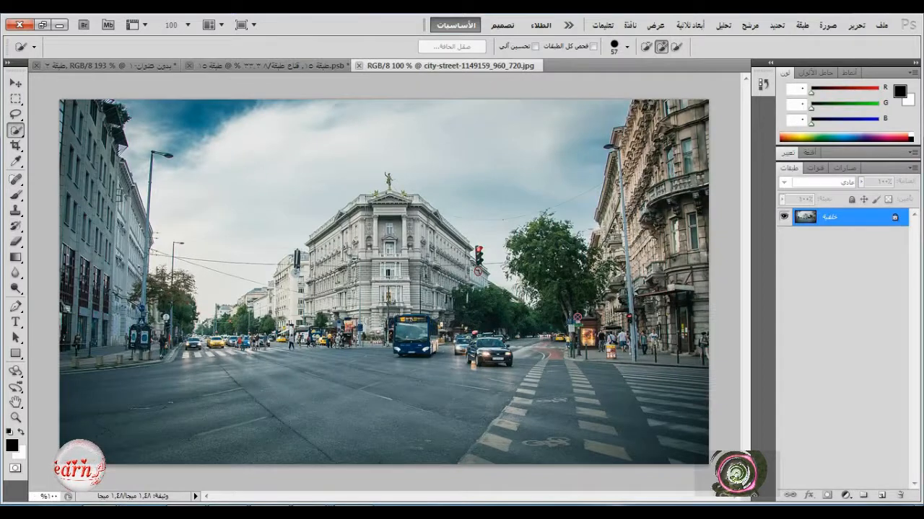
Step: Bring the city-street photo into the stormy-sky document and scale it to fill the whole canvas
click(15, 83)
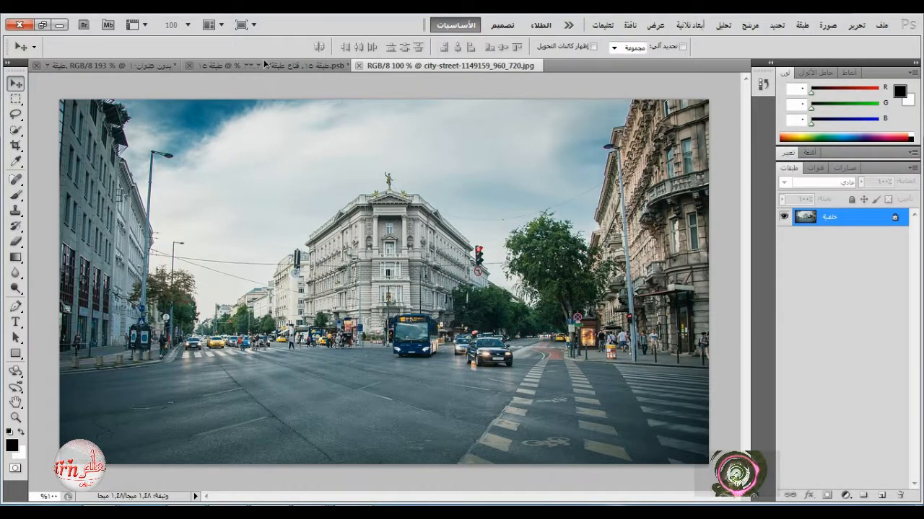
drag(265, 63, 356, 268)
click(857, 26)
click(800, 272)
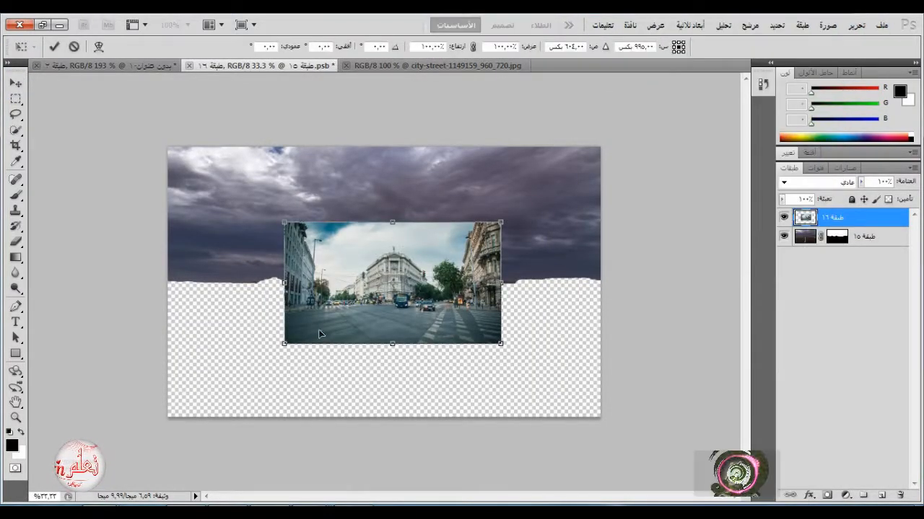
drag(284, 344, 168, 414)
drag(501, 222, 601, 148)
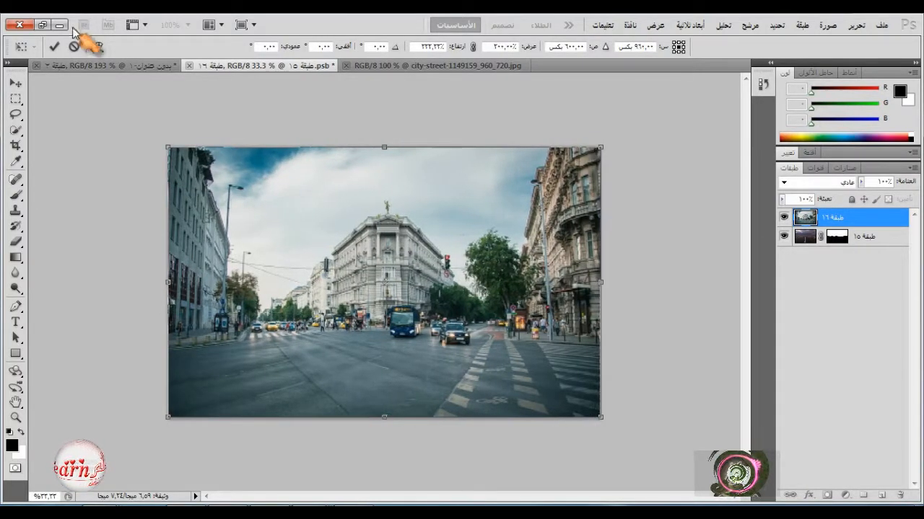
click(54, 47)
Step: Quick-select the street photo's sky down to the central building's roofline, and exclude the rooftop statue using a 7-pixel brush
click(15, 131)
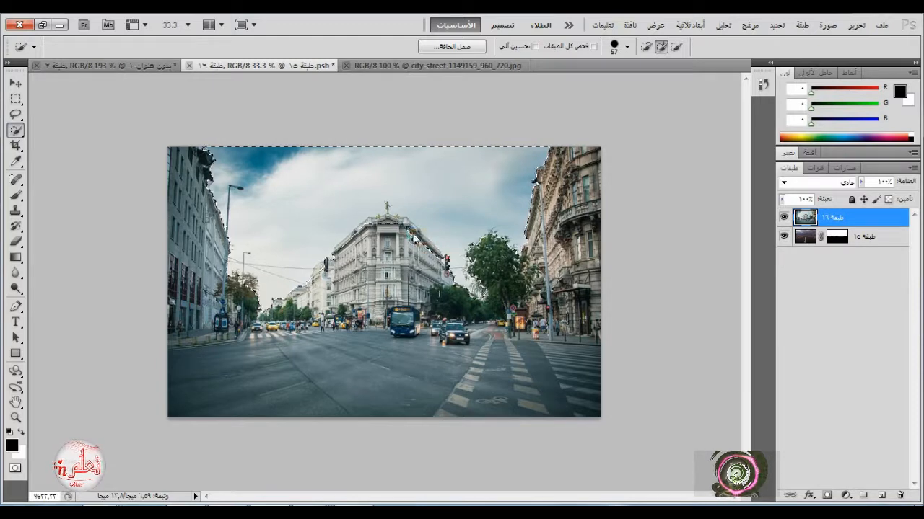
drag(413, 232, 380, 225)
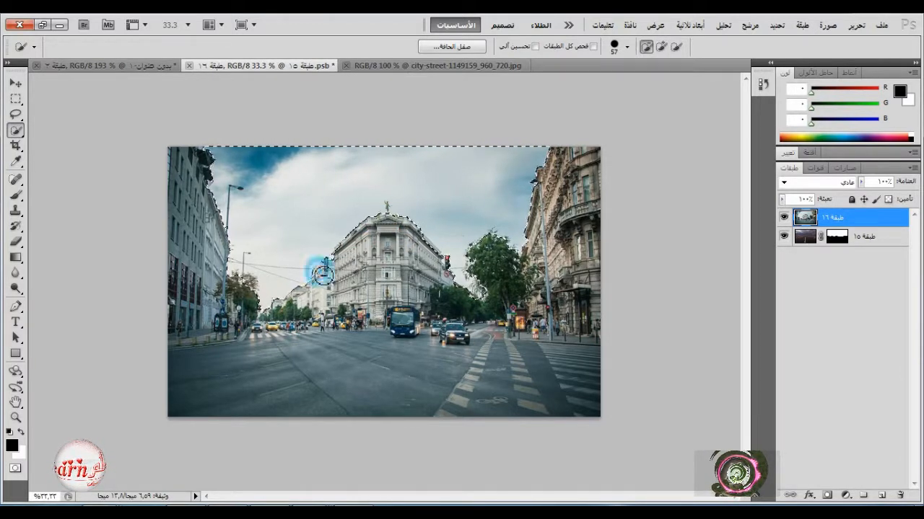
scroll(393, 137, up, 6)
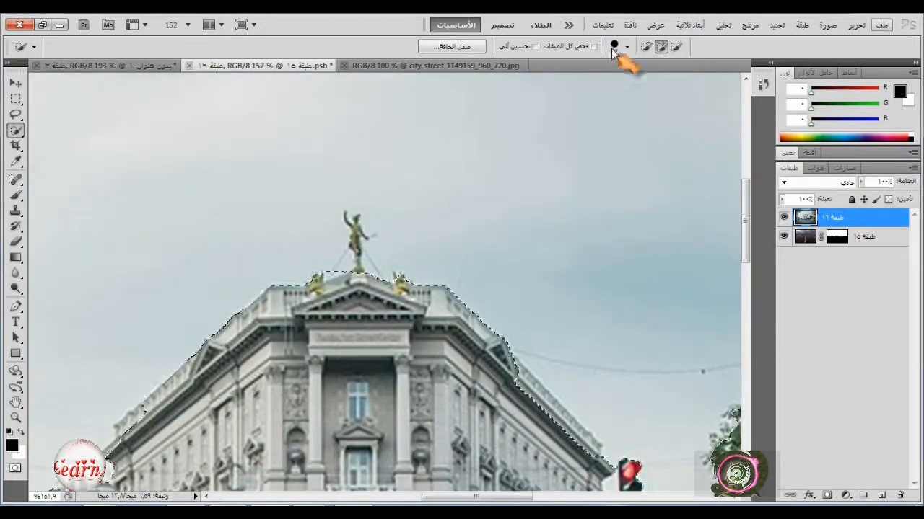
click(614, 49)
click(559, 81)
mouse_move(358, 269)
alt+mouse_down()
mouse_move(351, 220)
mouse_move(375, 249)
alt+mouse_up()
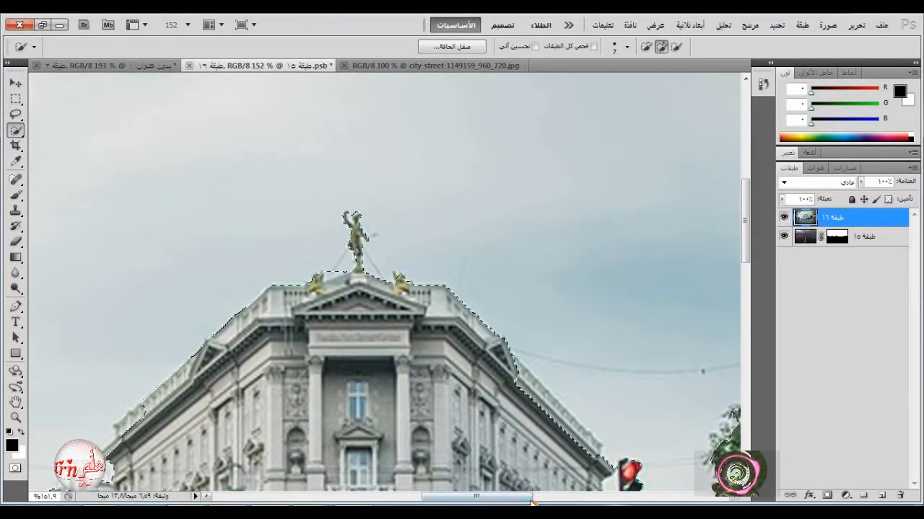
Step: Exclude the thin street lamp and its post beside the left-hand tree from the sky selection
drag(531, 502, 429, 493)
scroll(353, 361, down, 4)
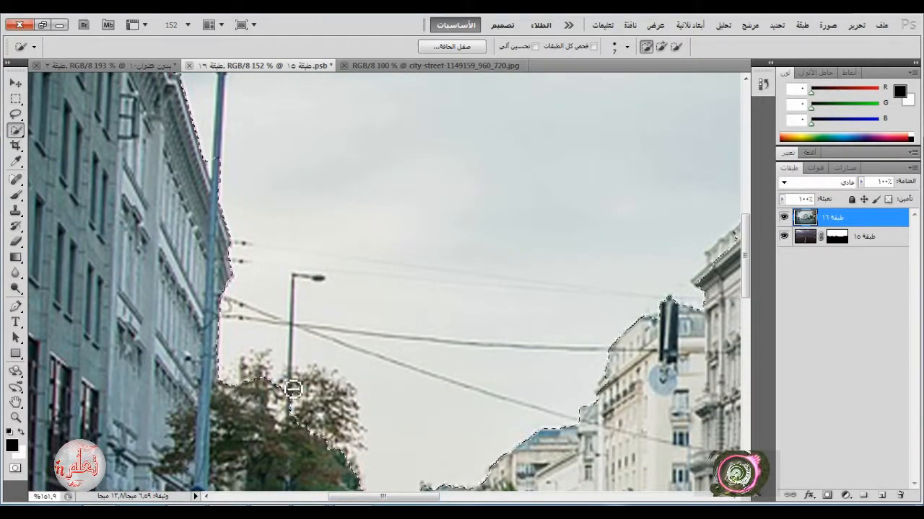
mouse_move(293, 390)
alt+mouse_down()
mouse_move(297, 301)
mouse_move(310, 278)
alt+mouse_up()
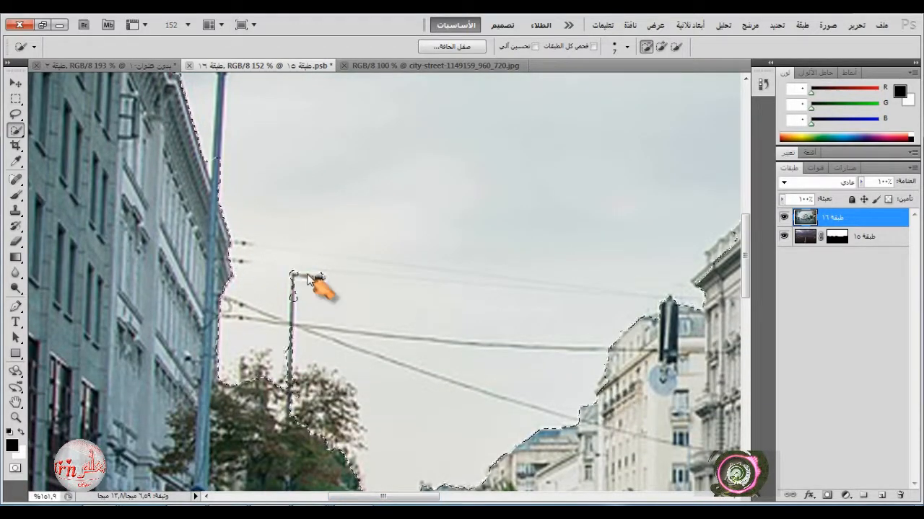
alt+click(295, 323)
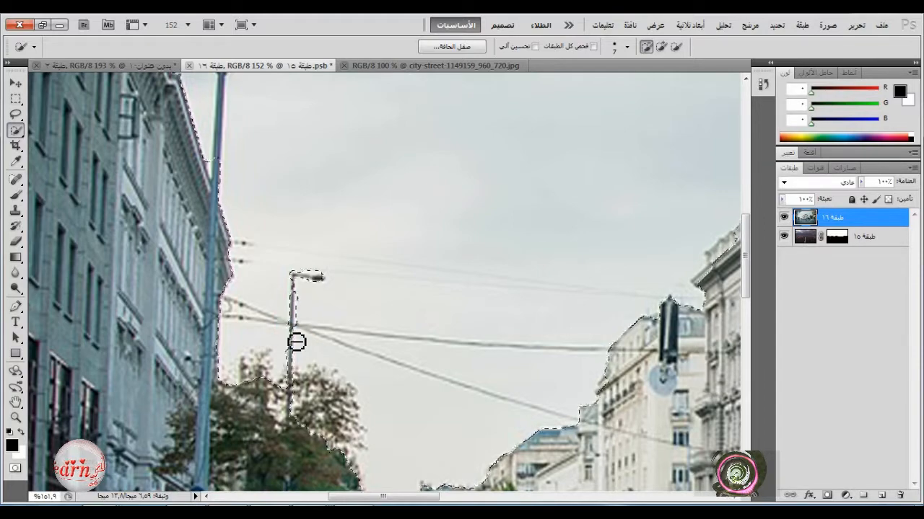
Step: Add a layer mask to the street layer from the sky selection and invert it so the original sky is hidden
key(ctrl+0)
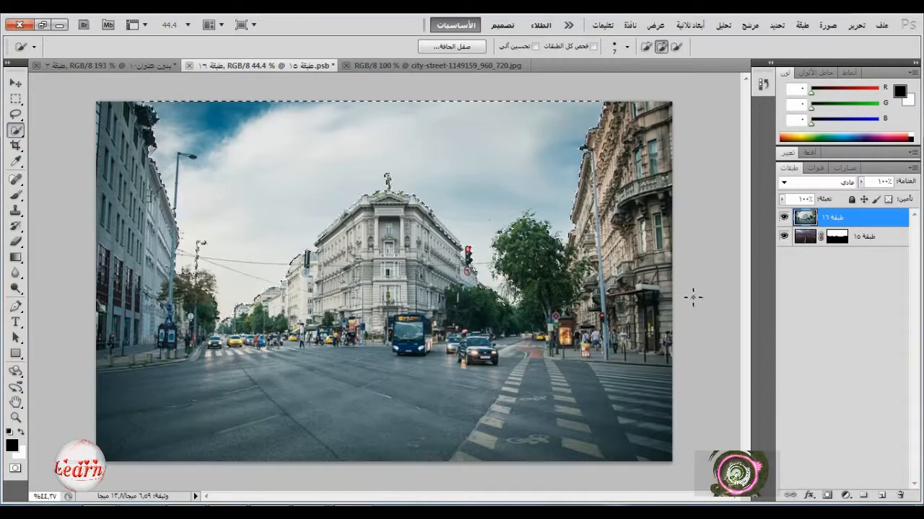
click(827, 495)
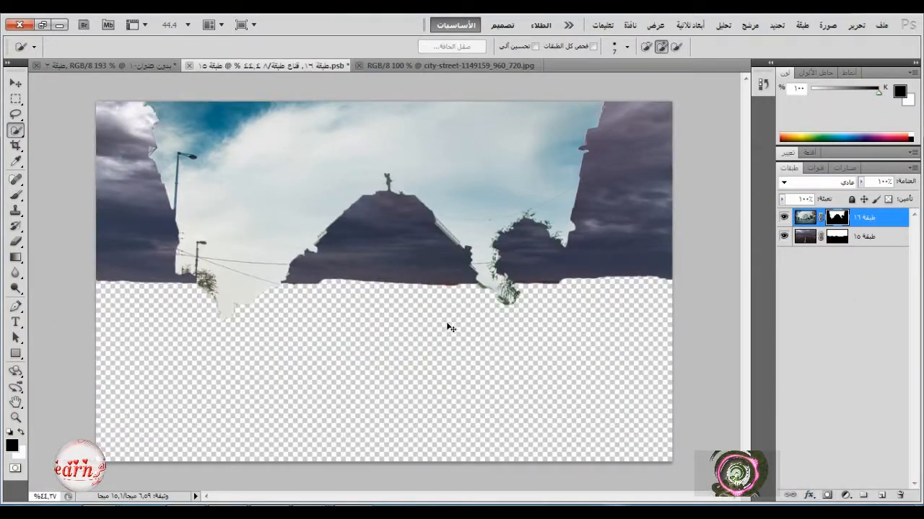
key(ctrl+i)
Step: Stretch the storm-sky layer vertically until it covers the transparent gaps above the street's horizon
click(805, 237)
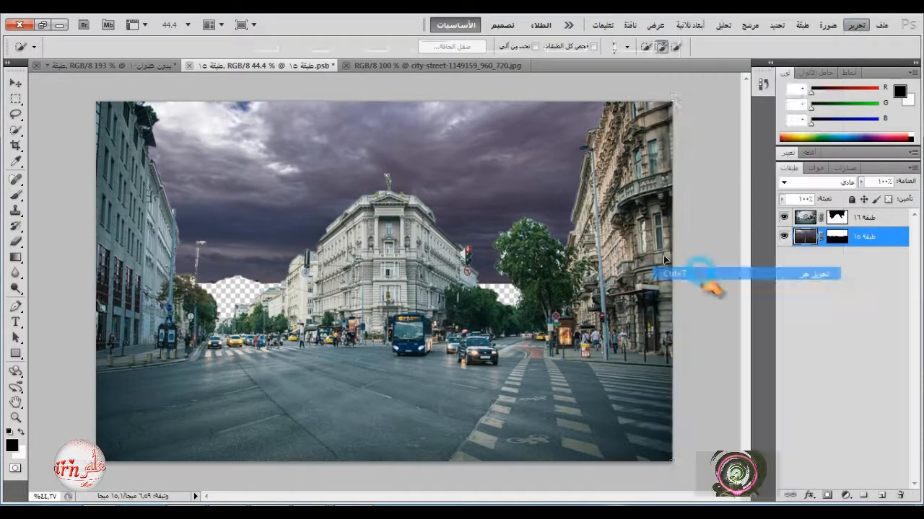
key(ctrl+t)
drag(386, 466, 386, 518)
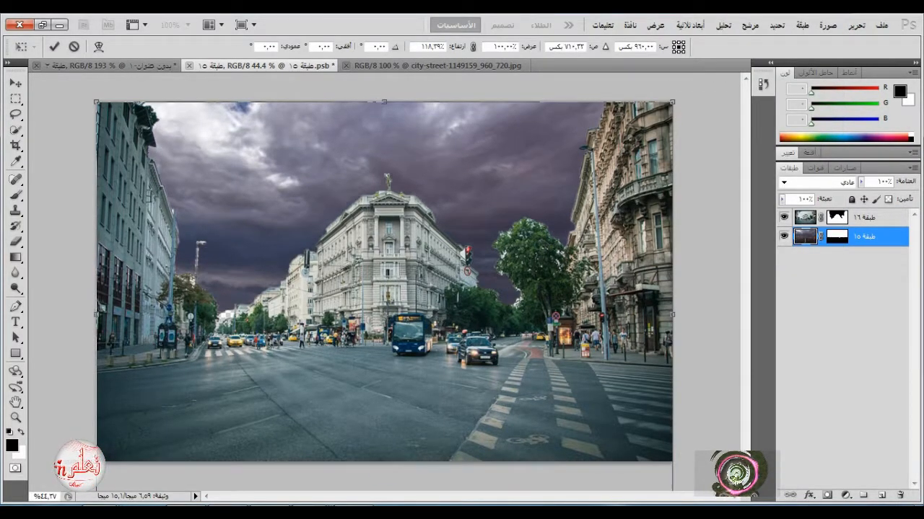
mouse_move(383, 102)
mouse_down()
mouse_move(383, 140)
mouse_move(406, 147)
mouse_move(382, 151)
mouse_move(390, 104)
mouse_up()
click(55, 46)
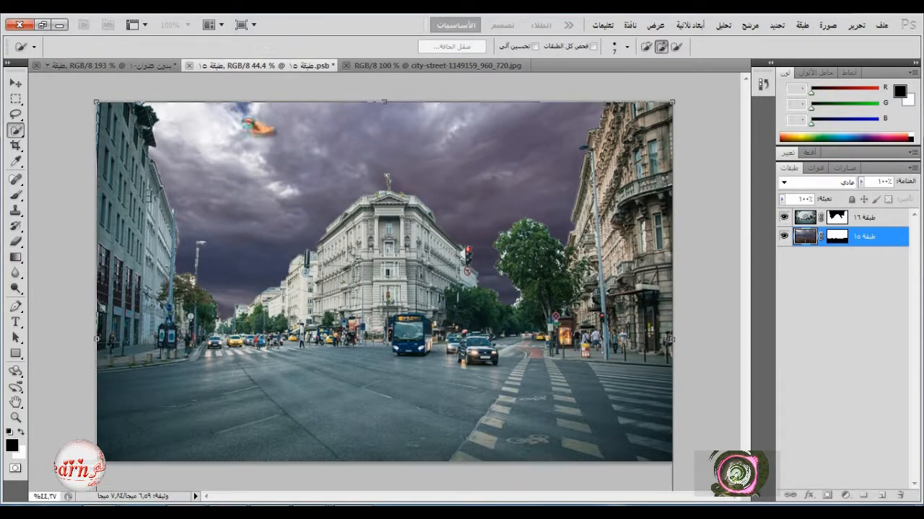
Step: Select the pale sky remnants in the street layer with Color Range, sampling a light spot at the large tree's edge
click(805, 219)
scroll(543, 252, up, 4)
scroll(542, 252, up, 3)
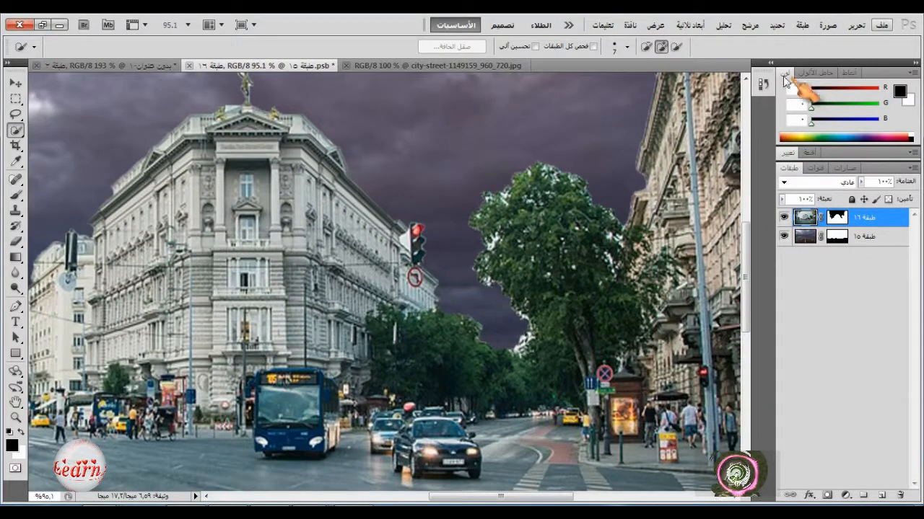
click(776, 24)
click(787, 141)
drag(484, 91, 807, 111)
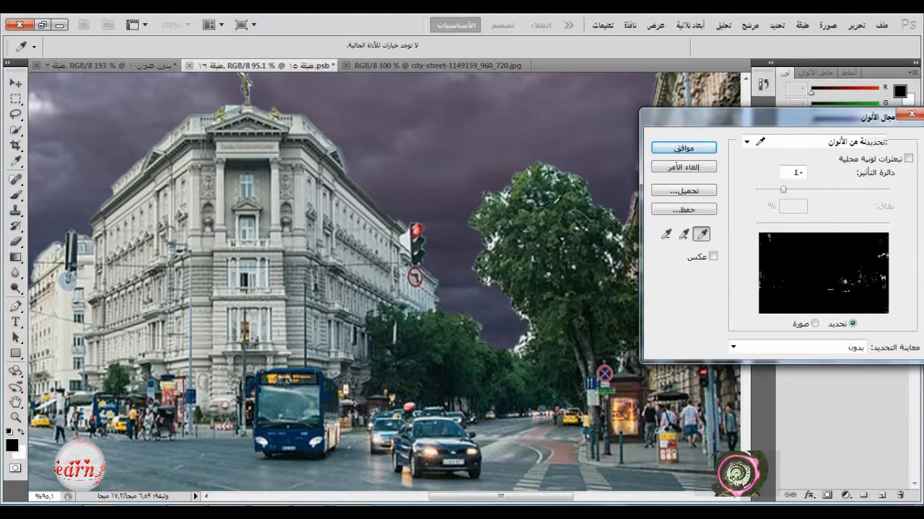
click(494, 241)
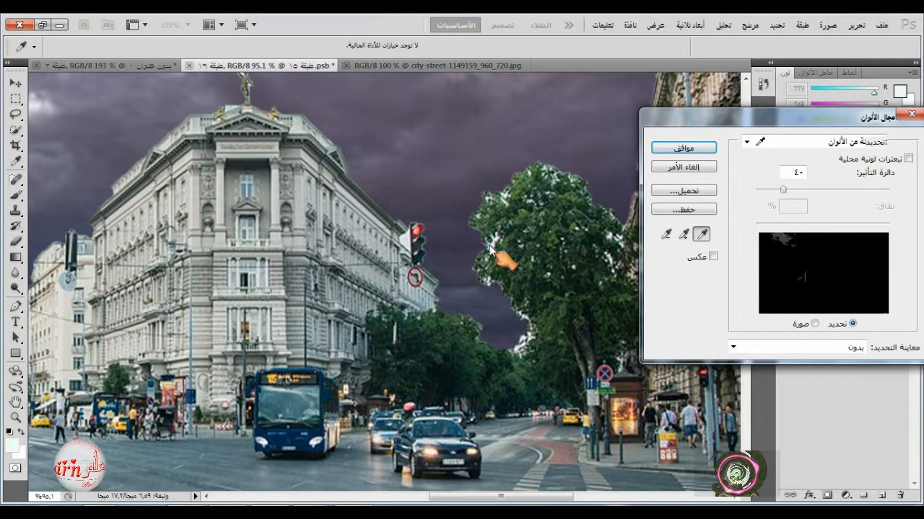
click(683, 148)
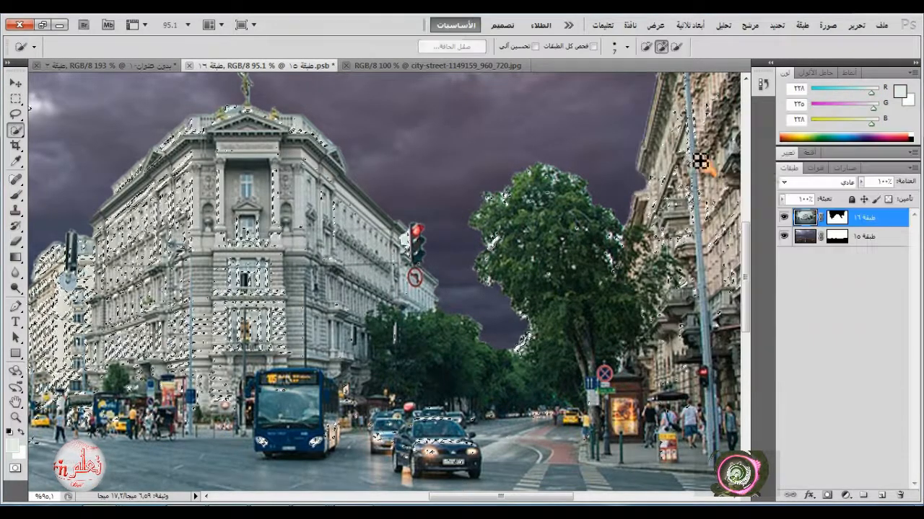
Step: Paint black on the street layer's mask with an 85-pixel brush to hide the pale remnants around the large tree
click(841, 219)
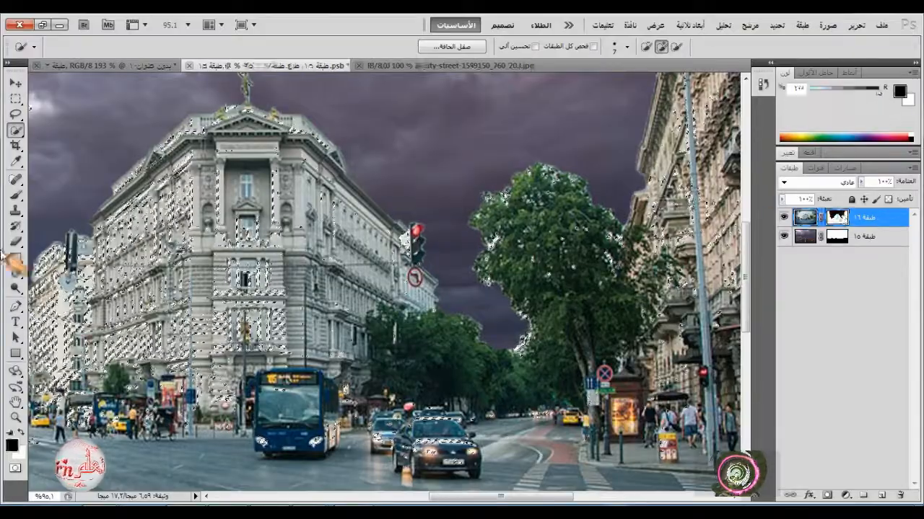
click(16, 195)
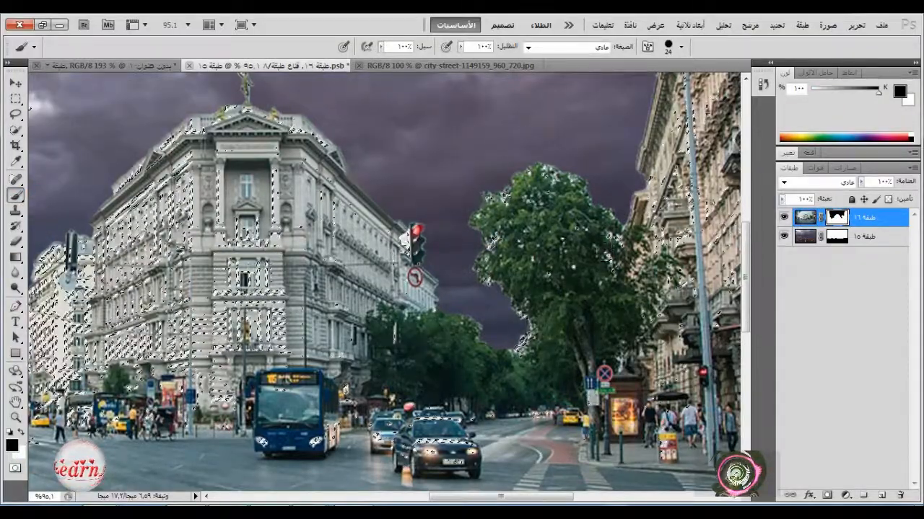
right_click(528, 193)
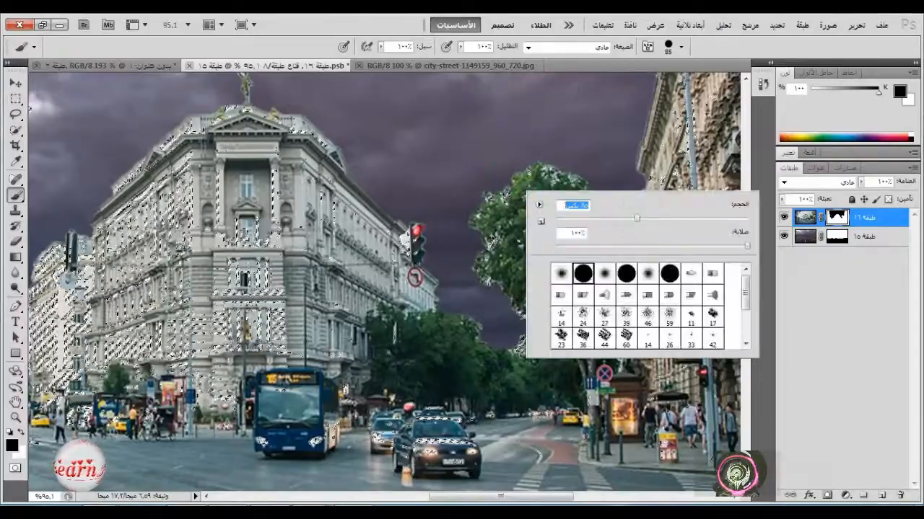
key(Escape)
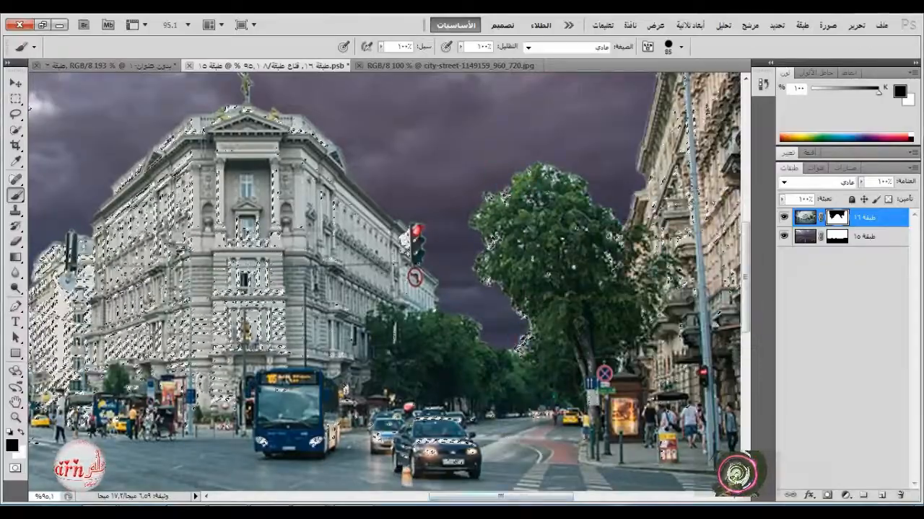
Step: Clean up the left-hand tree and lamp area on the mask with a 21-pixel brush, and clear the selection
drag(546, 497, 441, 496)
right_click(374, 307)
key(Escape)
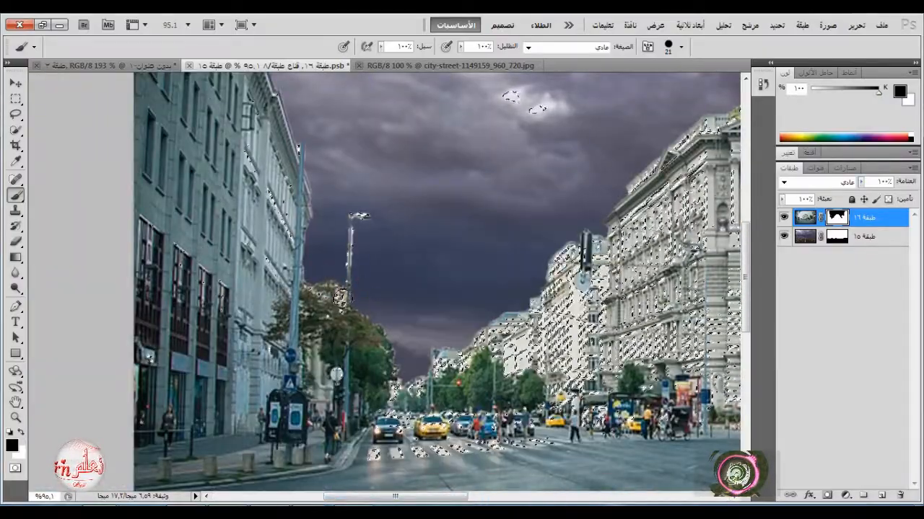
scroll(400, 330, down, 3)
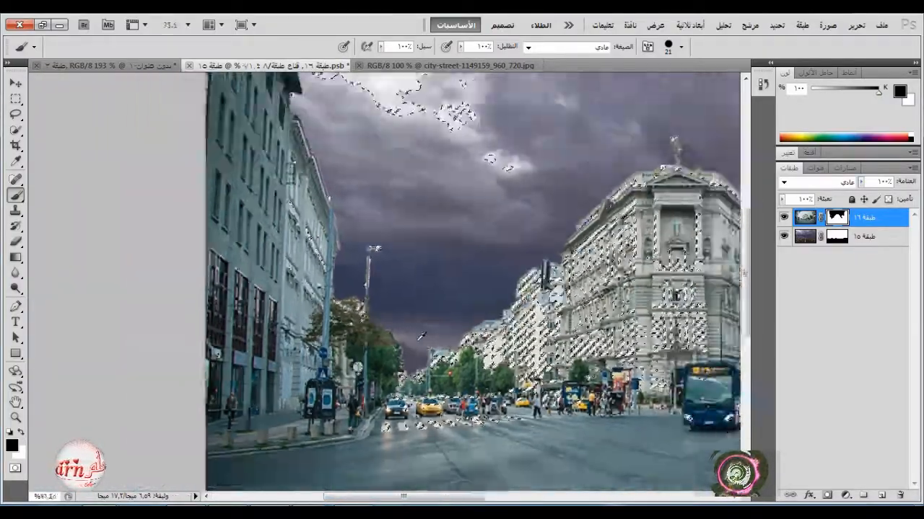
click(16, 99)
click(258, 152)
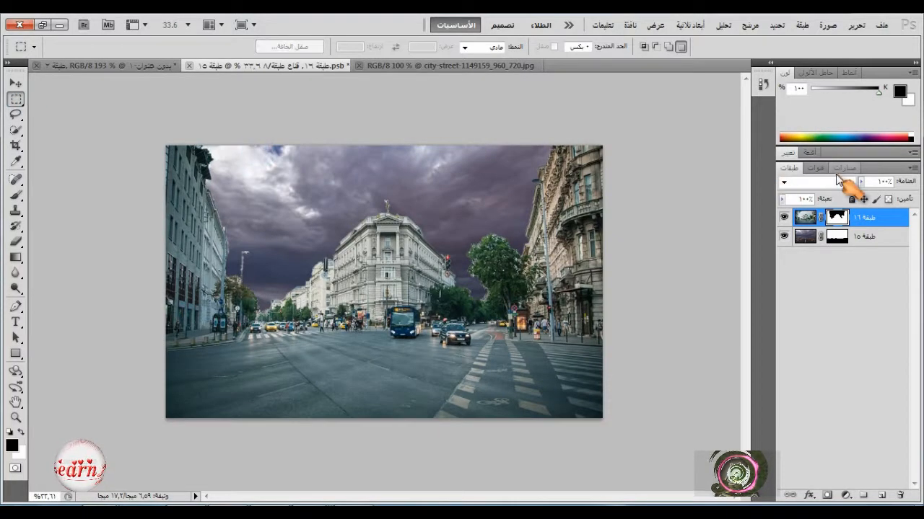
Step: Add a Curves adjustment clipped to the storm-sky layer and raise the blue channel's black-point output to about 26
click(805, 238)
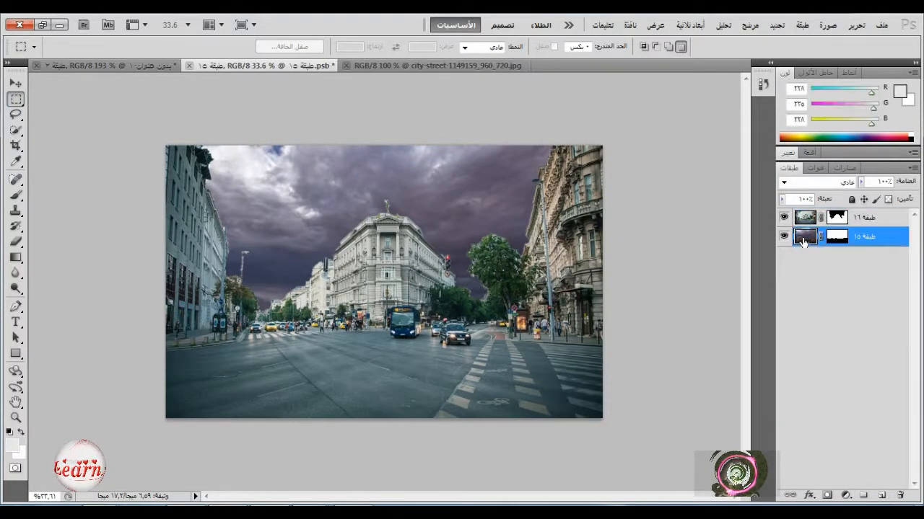
click(845, 496)
click(808, 298)
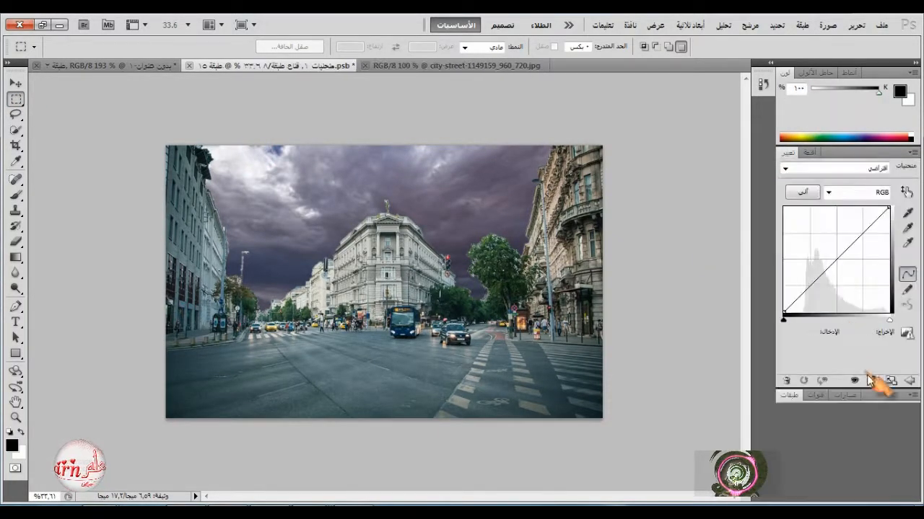
click(859, 192)
click(862, 235)
drag(784, 313, 785, 298)
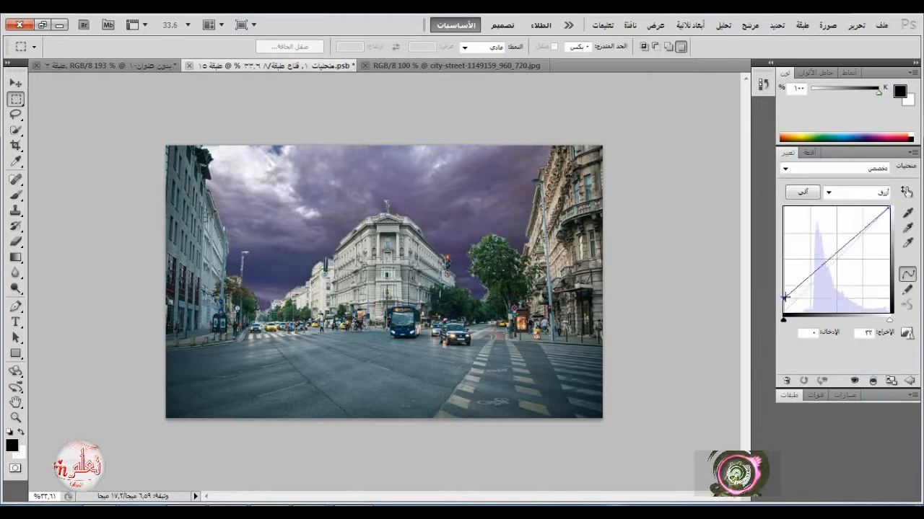
Step: Darken the storm sky by lowering the RGB curve's white-point output to about 199
click(876, 193)
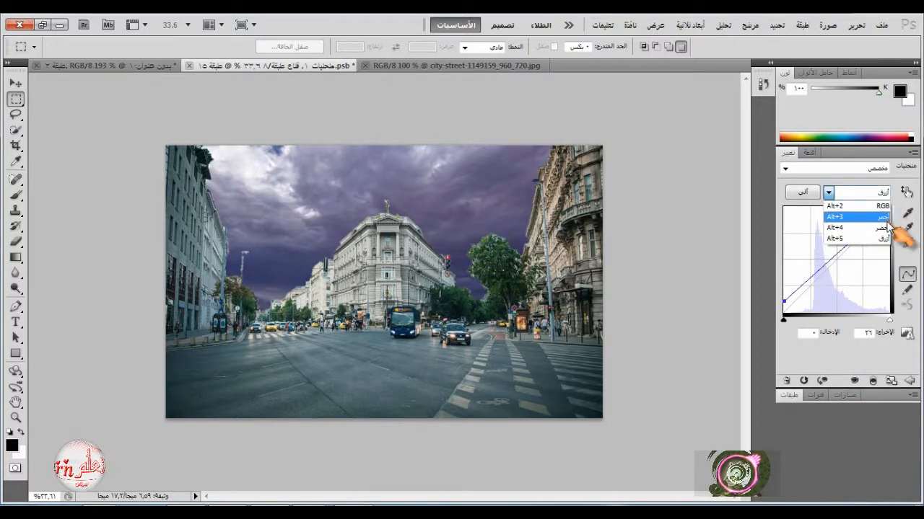
click(882, 205)
drag(888, 208, 890, 229)
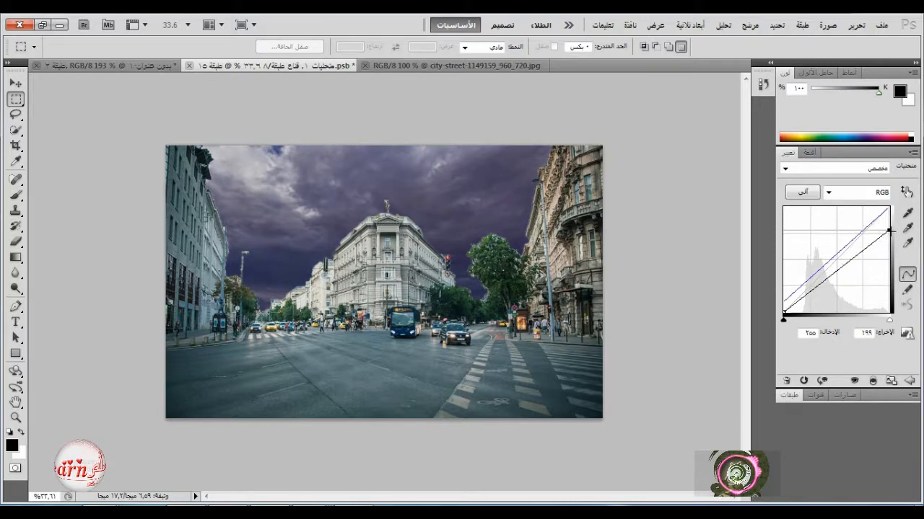
click(786, 395)
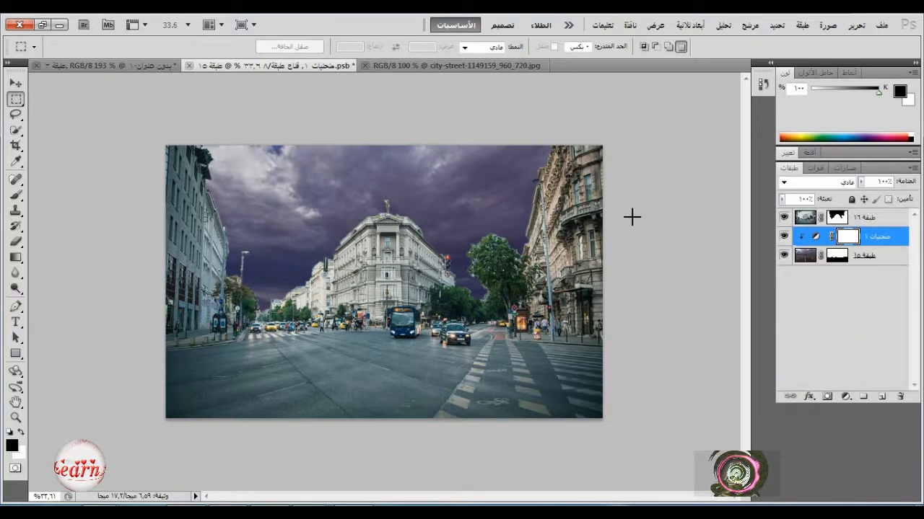
Step: Open the burning-car image 69a7450580ef520fef9c288094ed6f44 from the سيارة محروقة folder
click(881, 25)
click(873, 40)
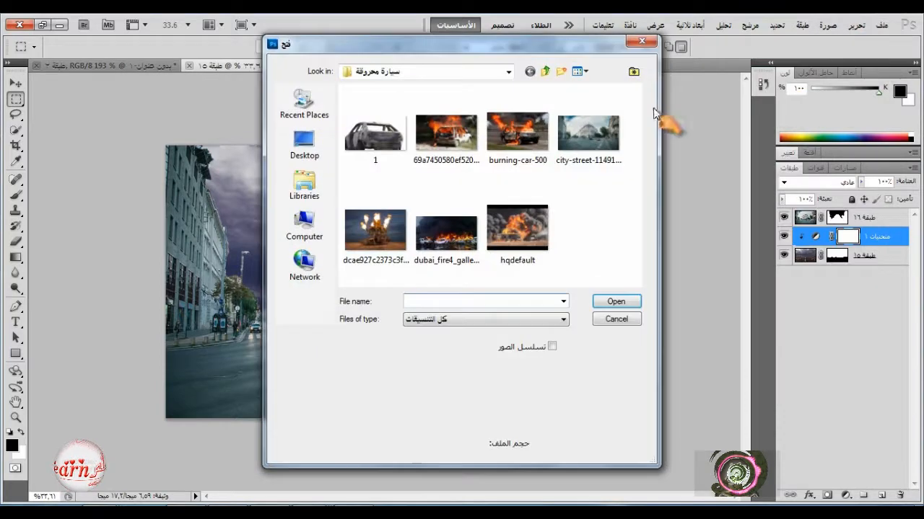
click(447, 130)
right_click(451, 120)
click(736, 268)
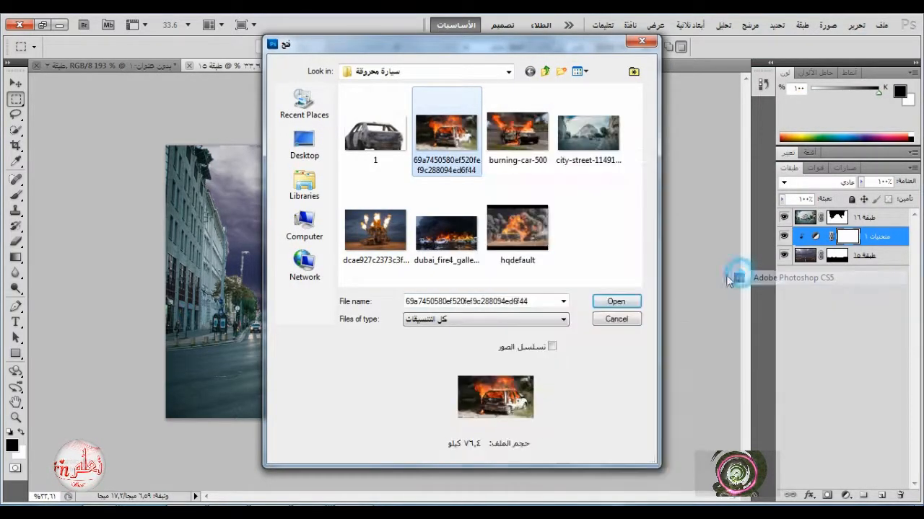
click(624, 303)
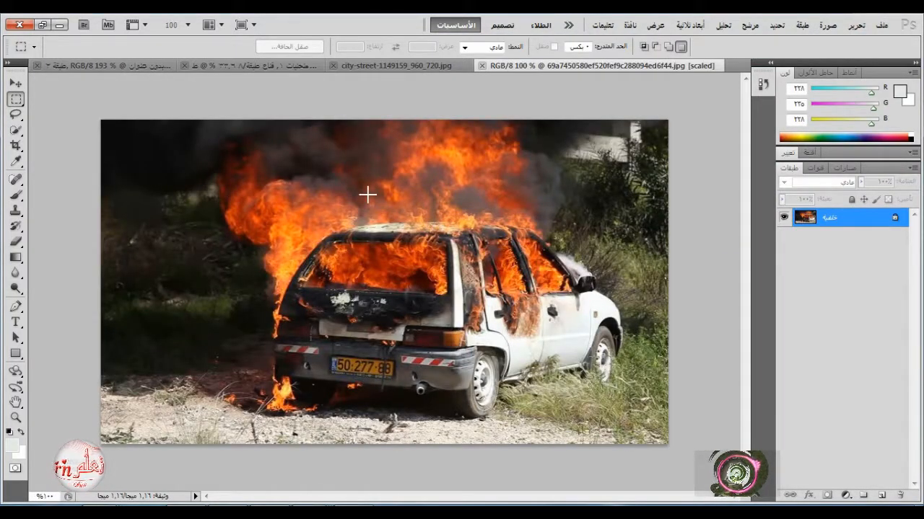
Step: Select the burning car's body and wheels with the Quick Selection tool using a 62-pixel brush
key(w)
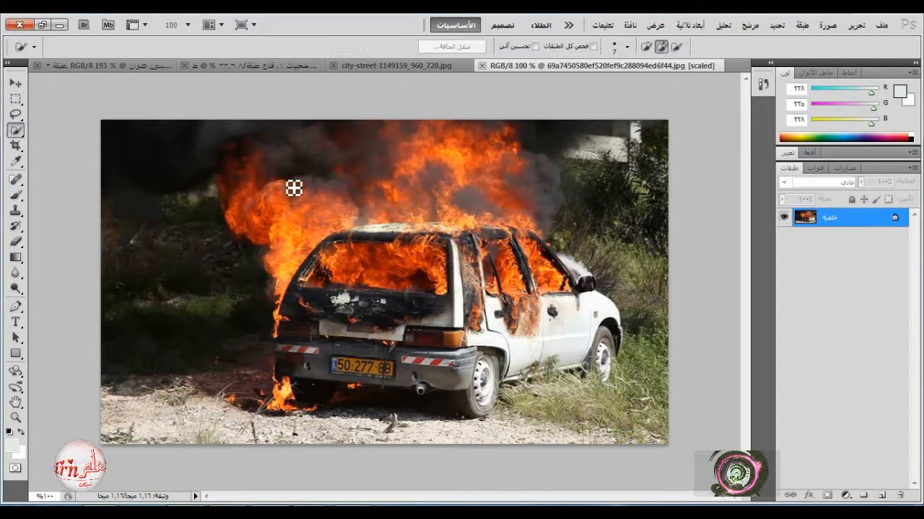
click(615, 48)
drag(631, 79, 594, 80)
mouse_move(377, 219)
mouse_down()
mouse_move(389, 213)
mouse_move(541, 296)
mouse_up()
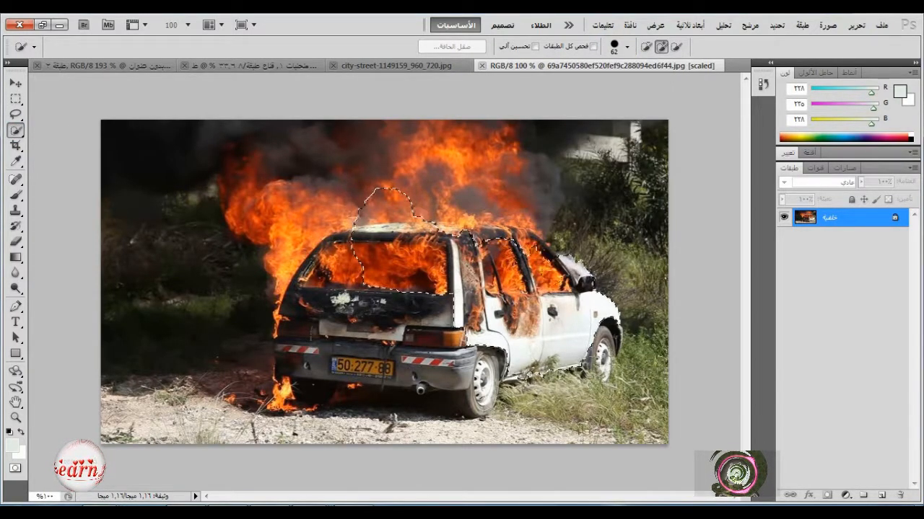
click(477, 395)
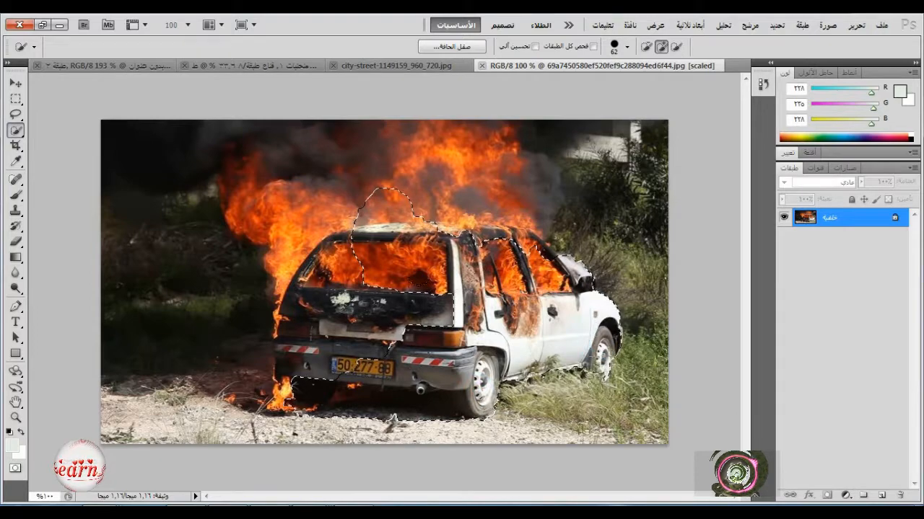
Step: Extend the selection over the flames and smoke, and subtract the ground under the car and the foliage beside the smoke
click(478, 211)
click(309, 165)
drag(309, 164, 240, 149)
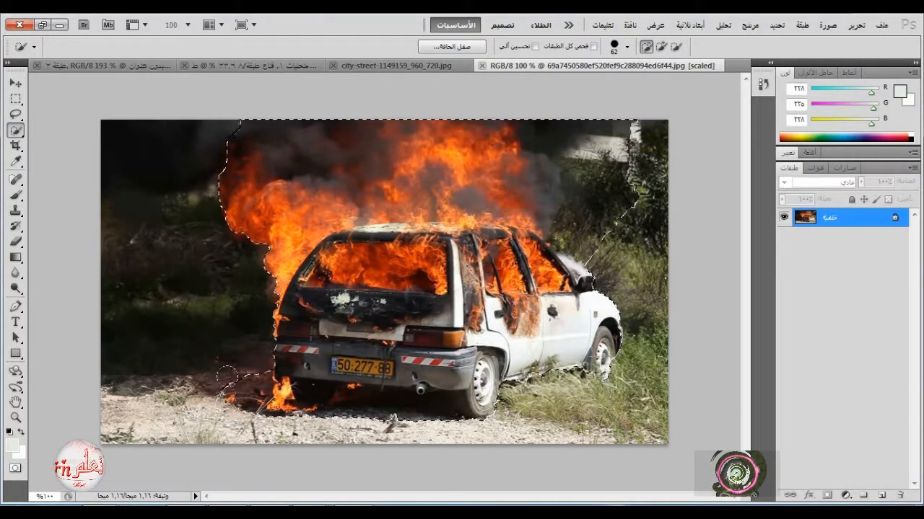
alt+click(362, 413)
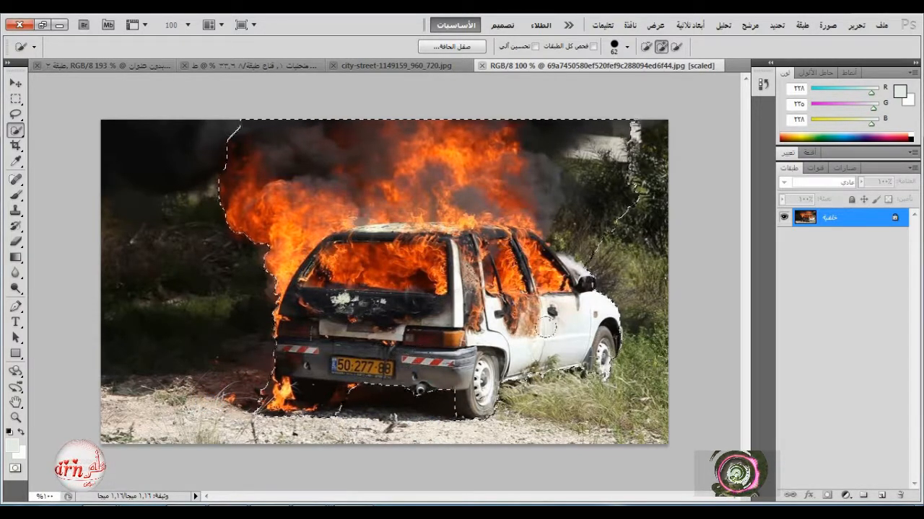
mouse_move(591, 142)
mouse_down()
mouse_move(601, 163)
mouse_move(601, 208)
mouse_up()
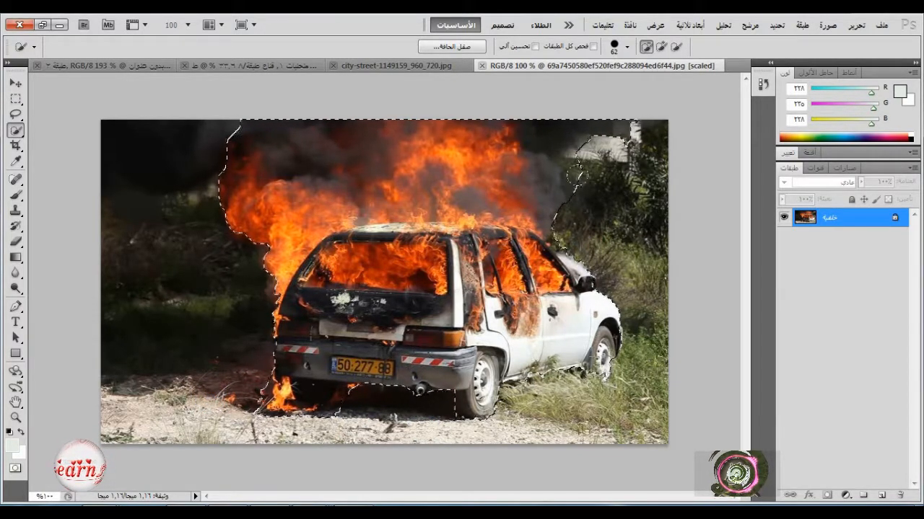
Step: Duplicate the background layer, mask the copy with the selection, and hide the original layer
drag(868, 222, 881, 495)
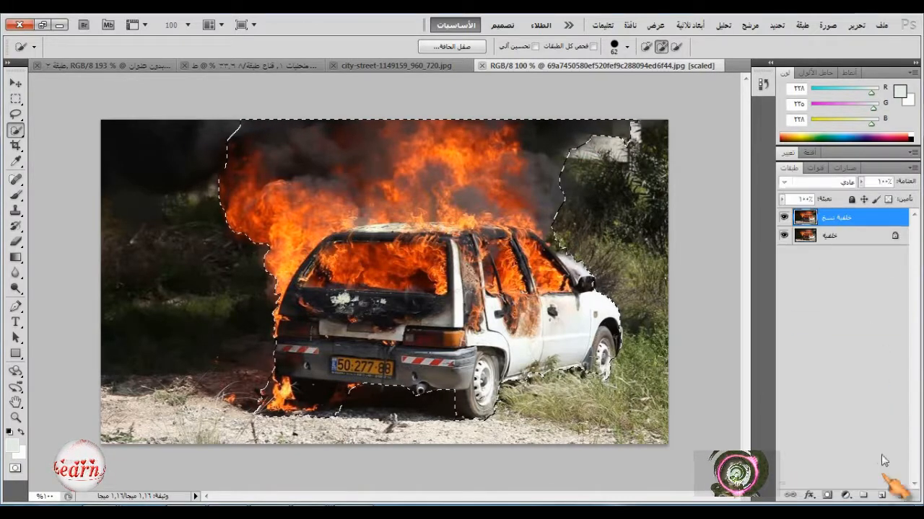
click(827, 497)
click(784, 235)
Step: Bring the masked burning car into the street composite, put its layer on top, and position it on the road at the left
click(15, 83)
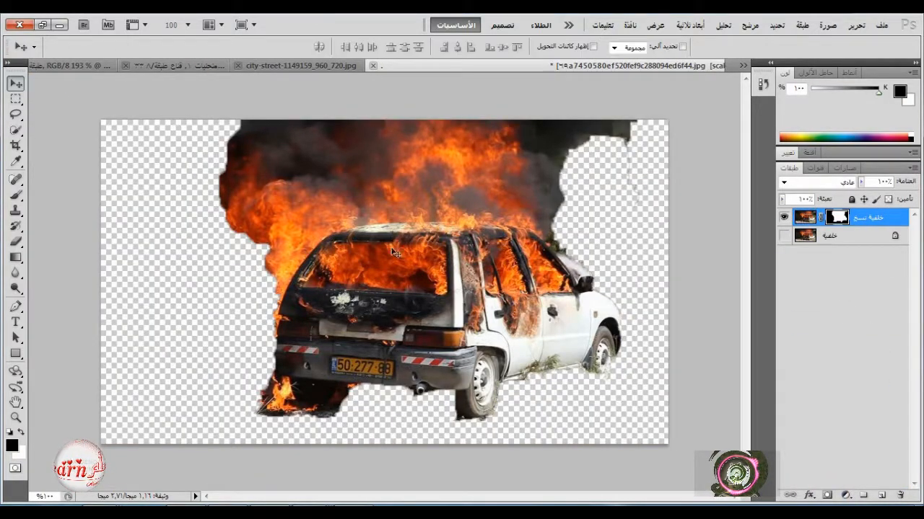
drag(399, 251, 276, 305)
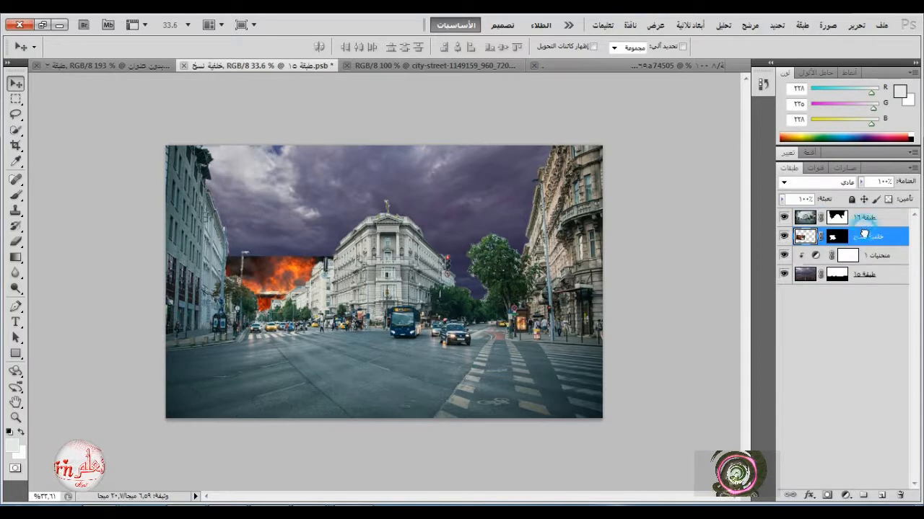
mouse_move(863, 235)
mouse_down()
mouse_move(870, 287)
mouse_move(869, 216)
mouse_up()
drag(289, 283, 279, 315)
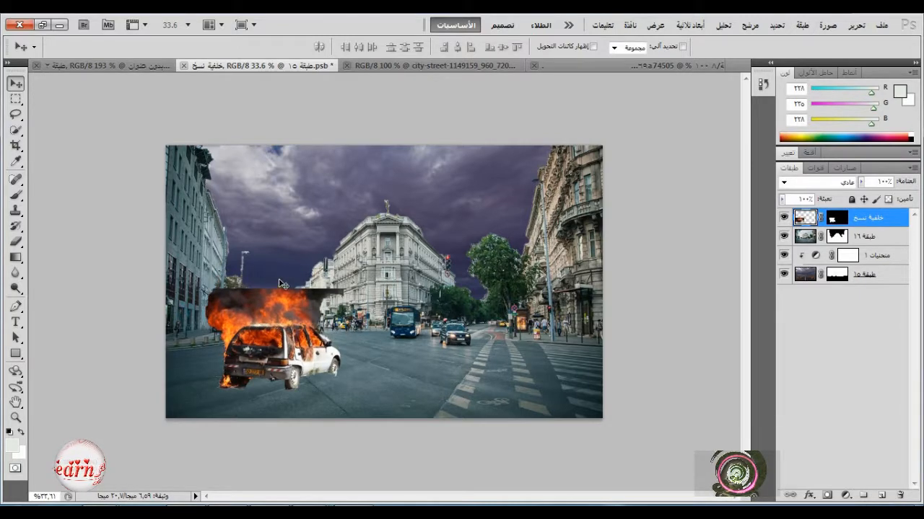
Step: Soften the hard upper edges of the smoke on the burning car's mask with a soft black 110-pixel brush
scroll(272, 348, up, 7)
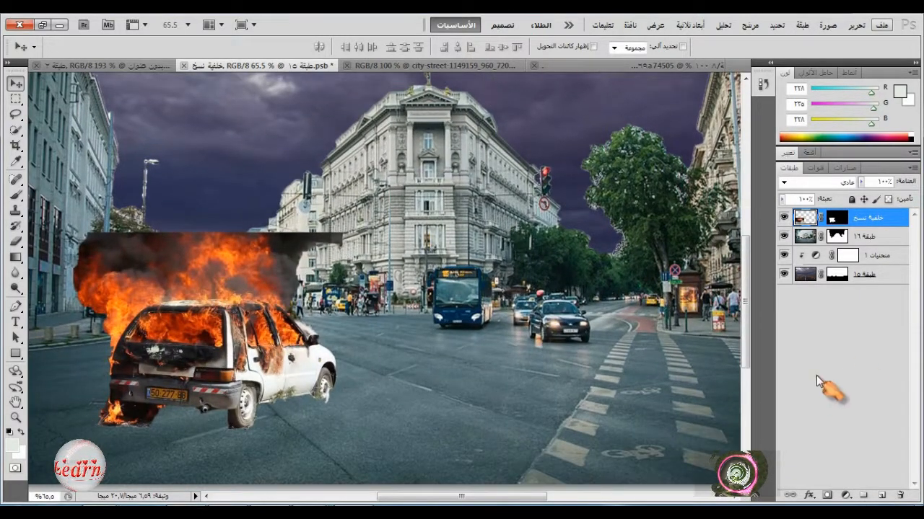
click(16, 195)
right_click(268, 186)
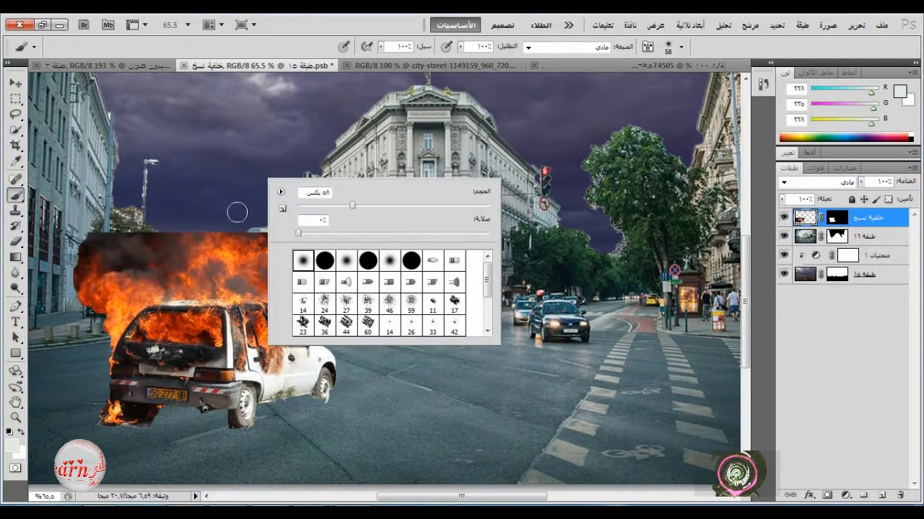
drag(86, 217, 83, 206)
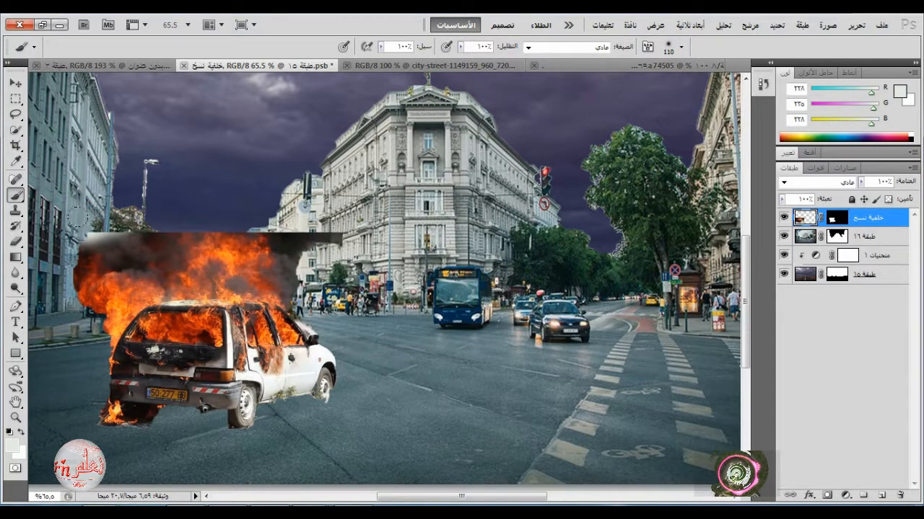
click(837, 217)
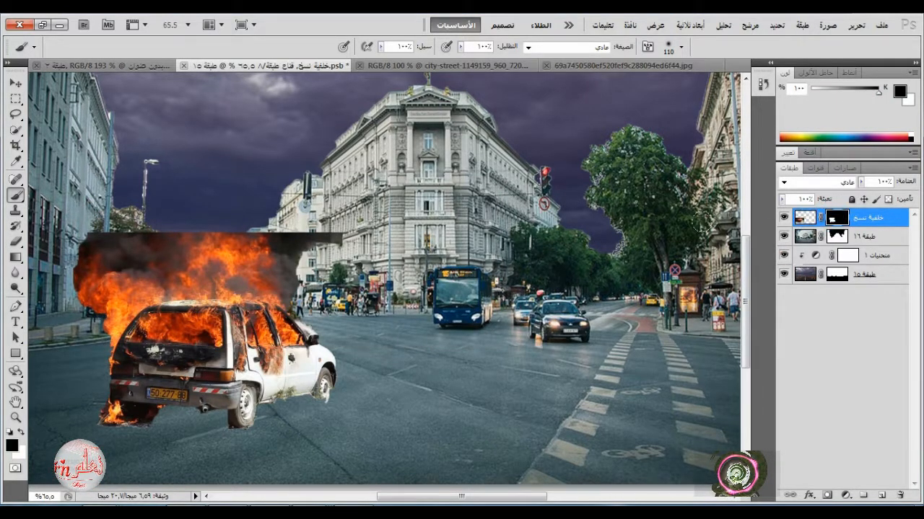
mouse_move(291, 218)
mouse_down()
mouse_move(322, 225)
mouse_move(294, 228)
mouse_up()
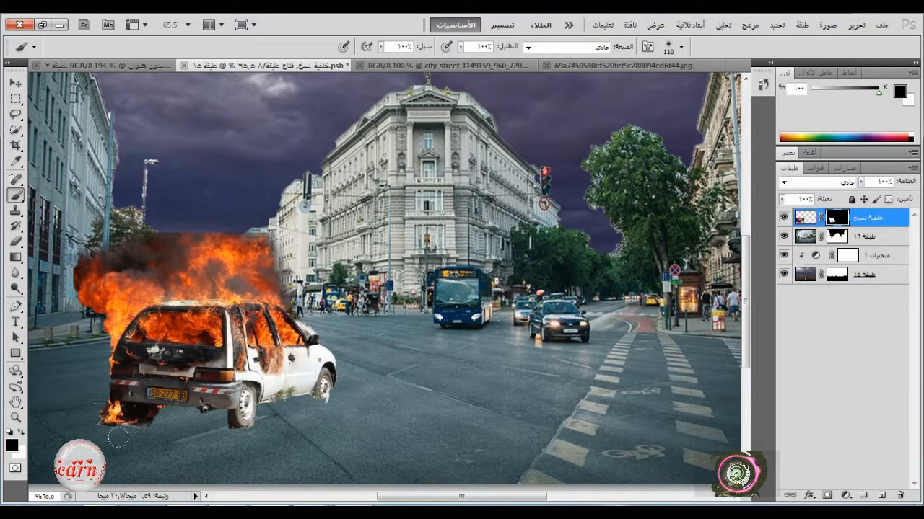
Step: Mask out the leftover ground and grass around the car's wheels with a soft 36-pixel brush
right_click(373, 388)
click(506, 363)
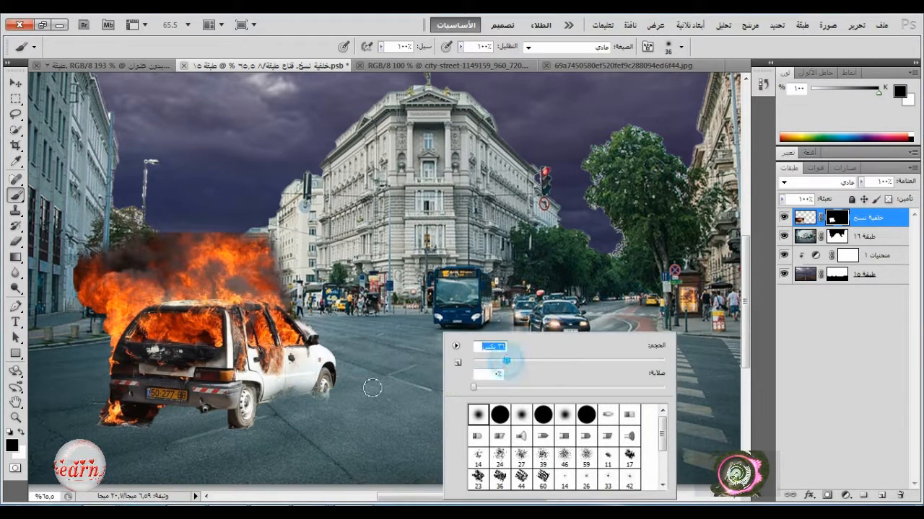
click(314, 403)
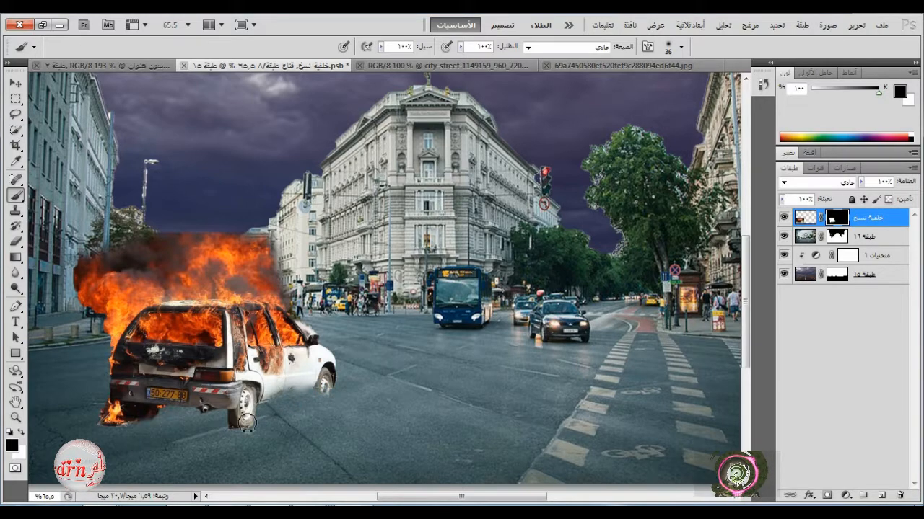
scroll(247, 424, down, 3)
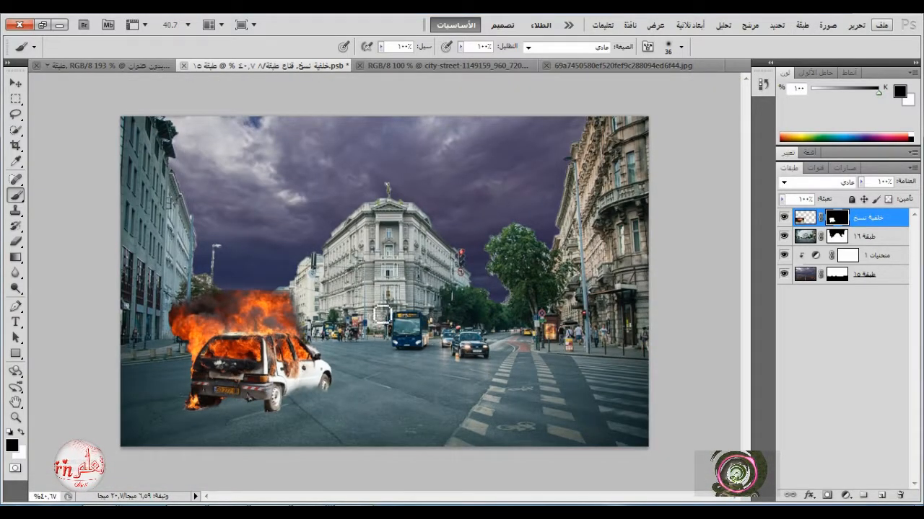
Step: Scale the burning car proportionally to about 69.9% and place it near the left sidewalk
click(851, 27)
click(658, 271)
mouse_move(120, 288)
mouse_down()
mouse_move(223, 325)
mouse_move(222, 313)
mouse_move(190, 313)
mouse_up()
click(473, 46)
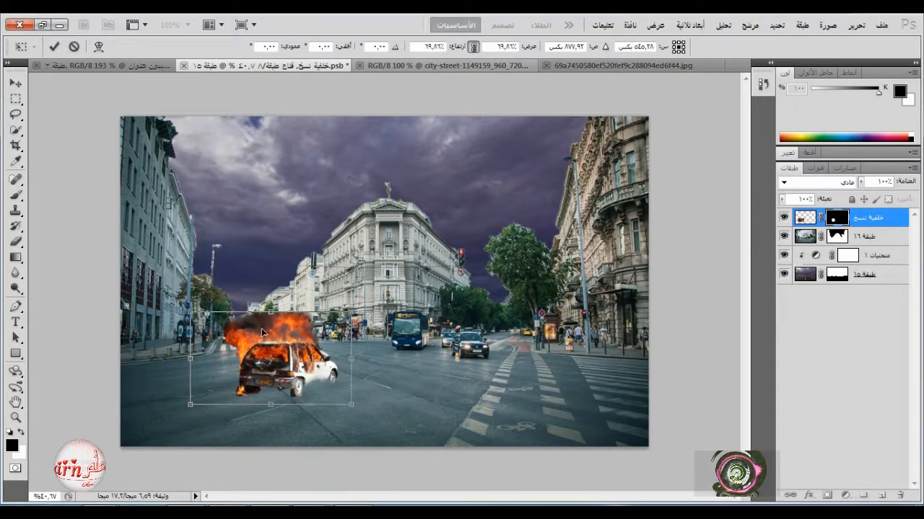
drag(261, 328, 191, 337)
key(Return)
Step: Open the truck-fire image hqdefault from the سيارة محروقة folder
click(881, 25)
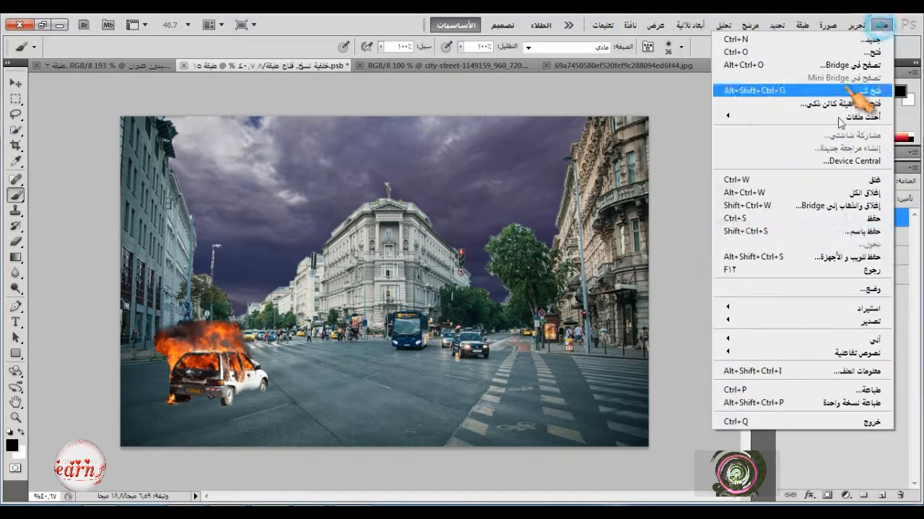
click(869, 53)
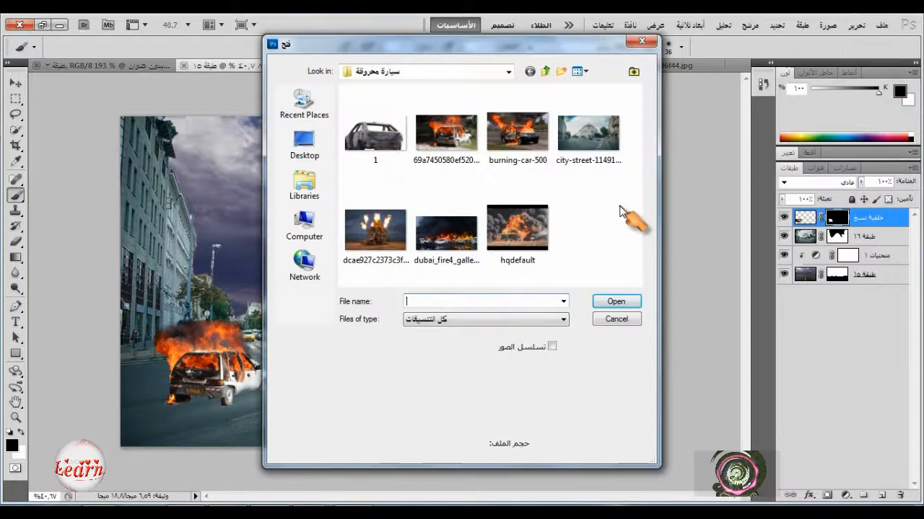
right_click(527, 226)
click(514, 225)
click(599, 293)
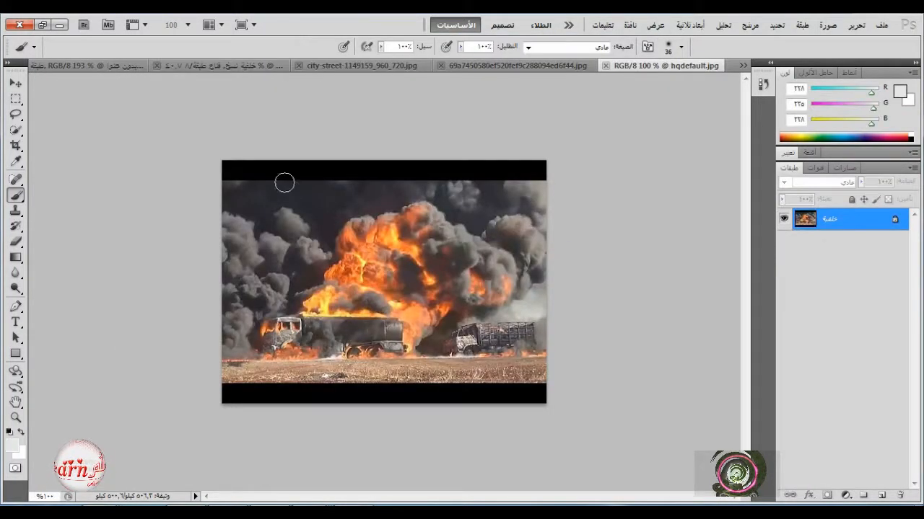
Step: Select the truck-fire area between the black bars with a rectangular marquee and bring it onto the right of the street composite
click(16, 100)
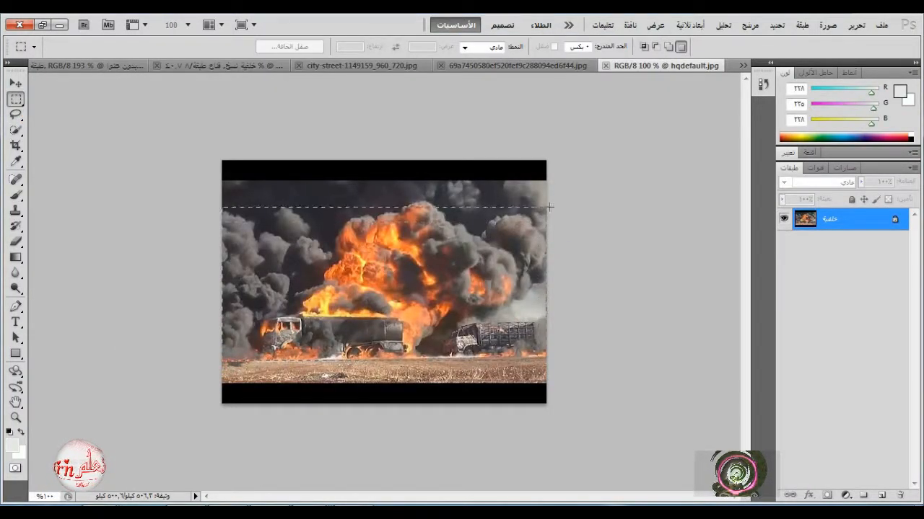
click(15, 83)
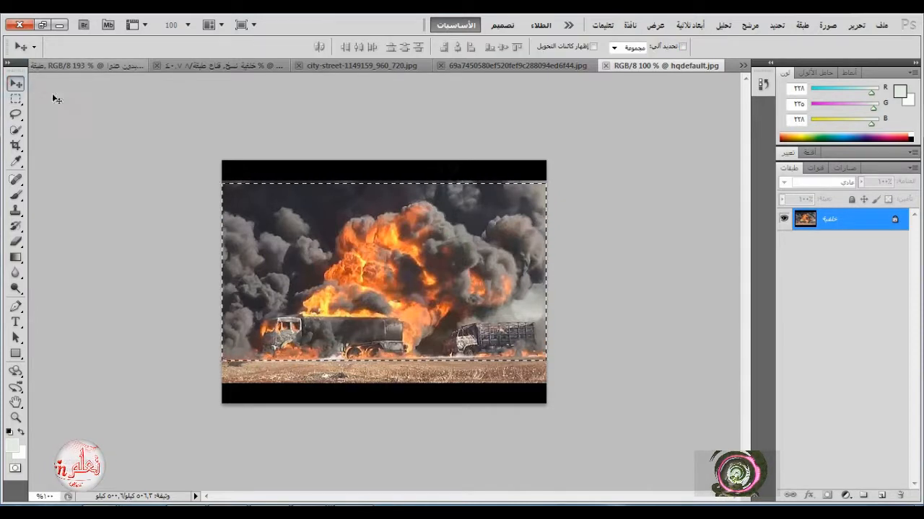
drag(356, 283, 567, 347)
Step: Free-transform the truck-fire layer to about 134% width and 180% height, slanting its bottom edge to follow the street perspective
click(857, 24)
click(764, 245)
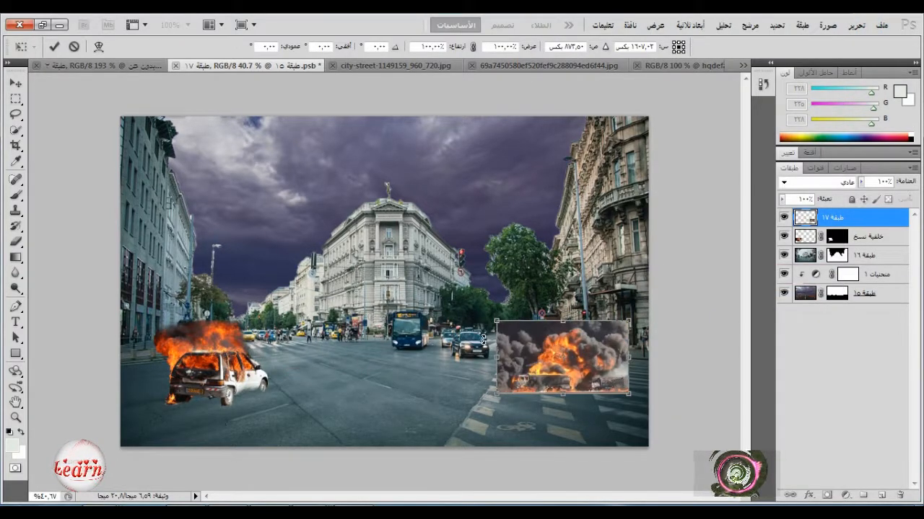
drag(495, 320, 448, 250)
click(473, 46)
drag(404, 375, 456, 339)
drag(629, 375, 610, 395)
drag(627, 251, 616, 261)
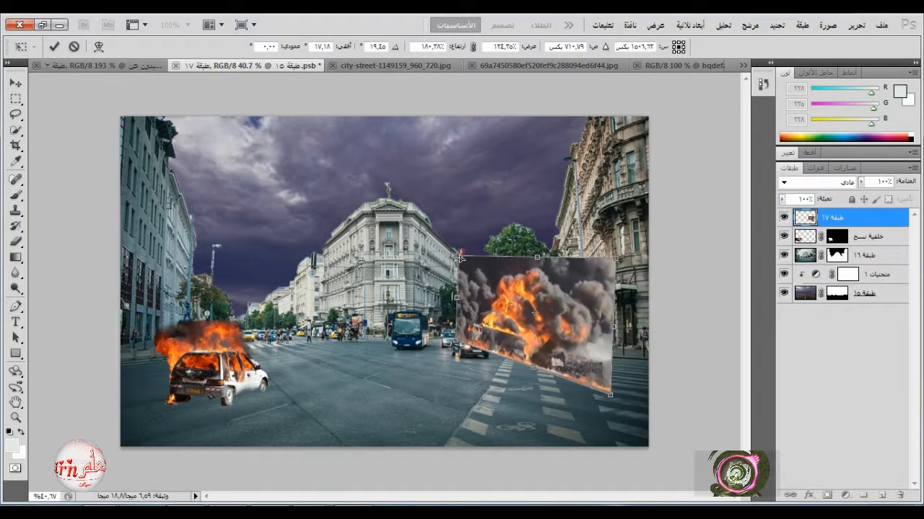
Step: Shift the truck fire to the right edge and distort it upward to about 172% width and 361% height
drag(494, 314, 525, 318)
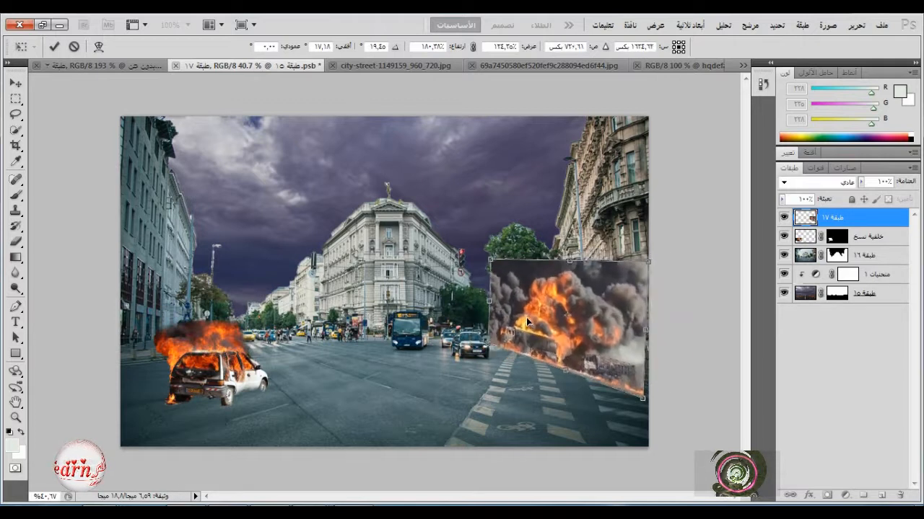
drag(488, 342, 498, 354)
drag(490, 260, 491, 203)
drag(499, 357, 514, 353)
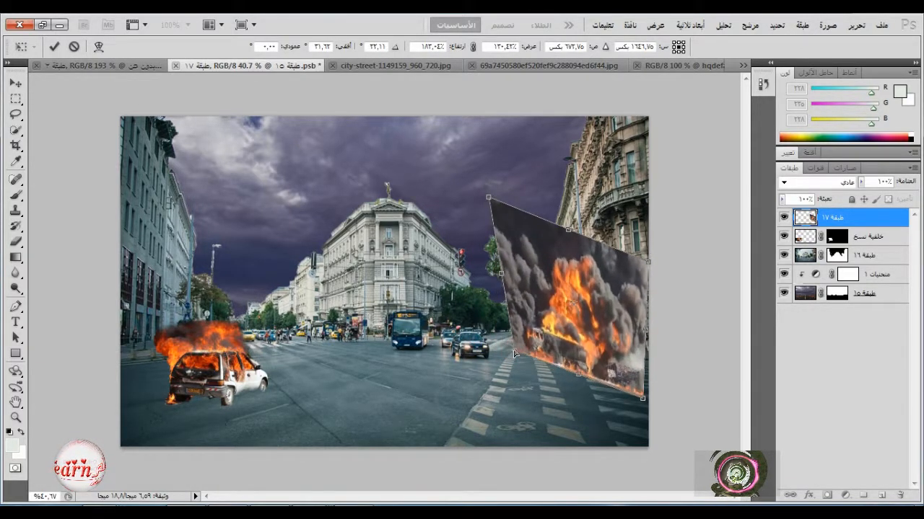
drag(648, 261, 667, 274)
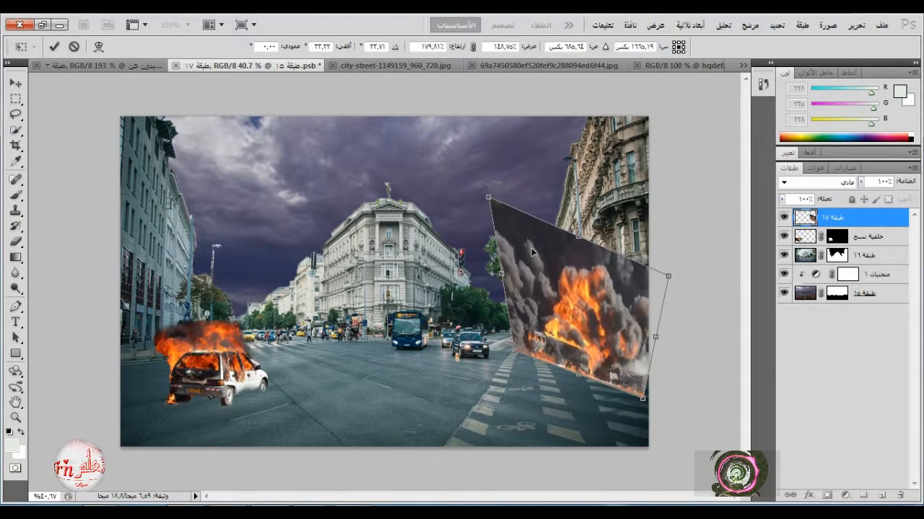
drag(588, 233, 578, 174)
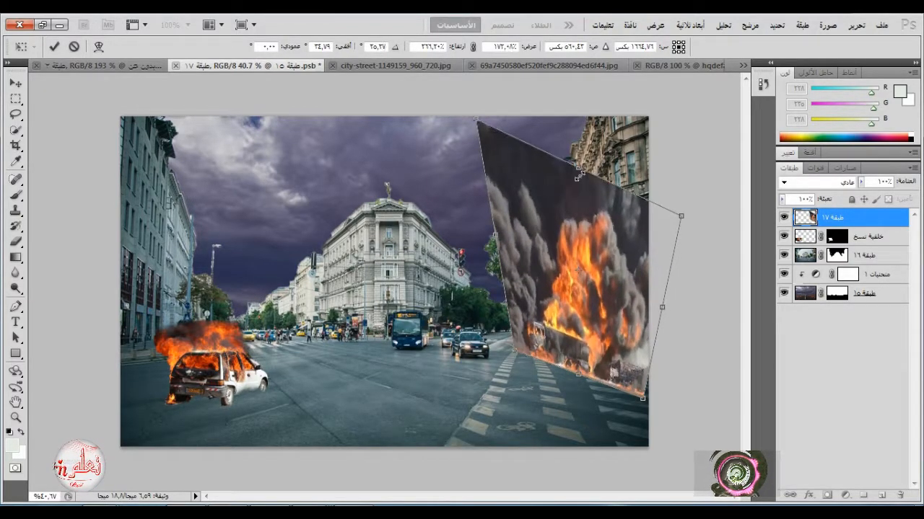
mouse_move(579, 375)
mouse_down()
mouse_move(579, 383)
mouse_move(583, 376)
mouse_up()
Step: Reposition the distorted truck fire toward the oncoming cars with Free Transform and apply the transformation
right_click(542, 311)
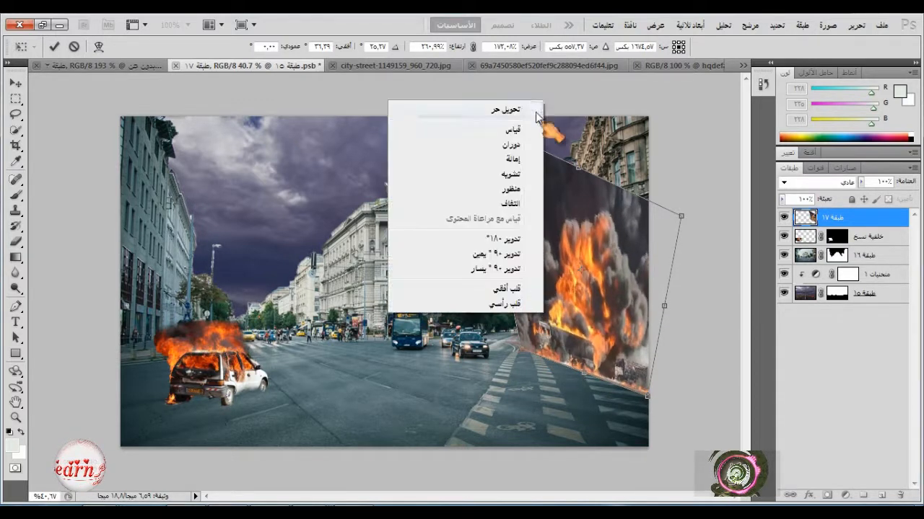
click(534, 112)
drag(524, 350, 496, 353)
click(54, 46)
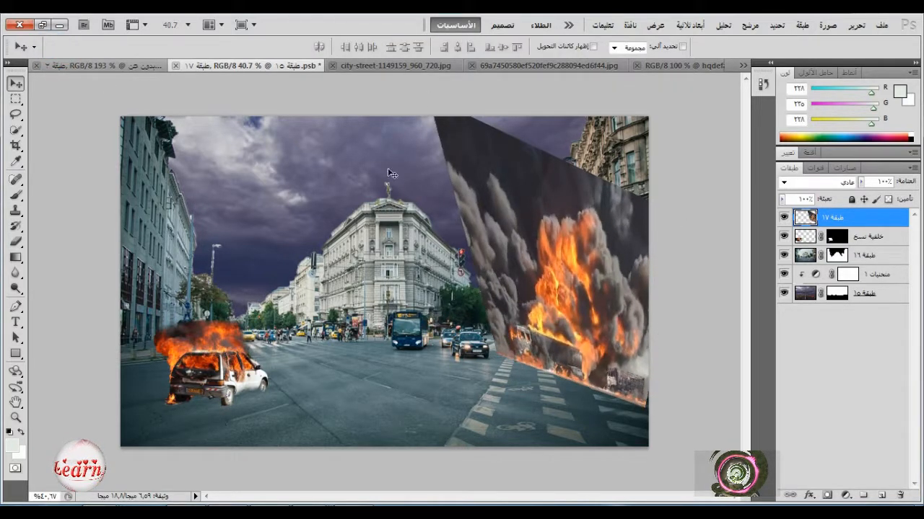
Step: Add a mask to the truck-fire layer and paint out its hard bottom, side and top edges with a black brush about 69 px wide
key(b)
click(829, 496)
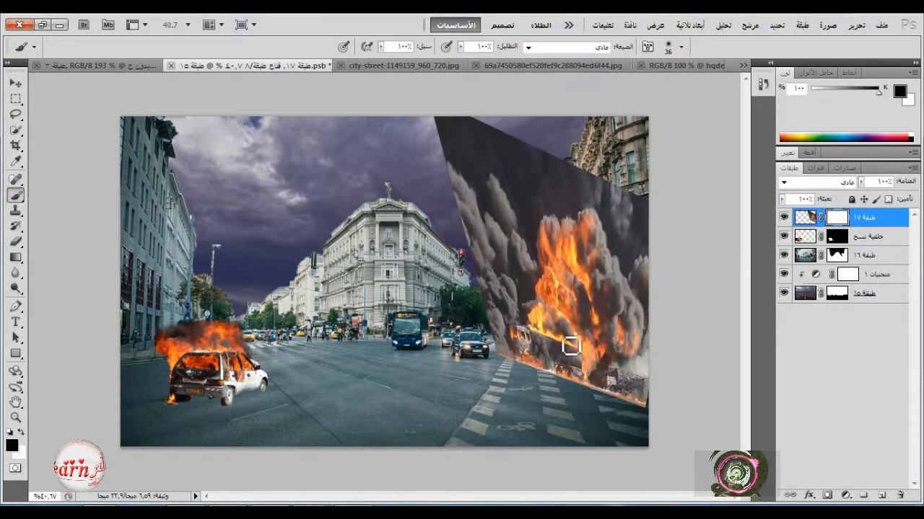
right_click(509, 365)
click(598, 368)
click(497, 358)
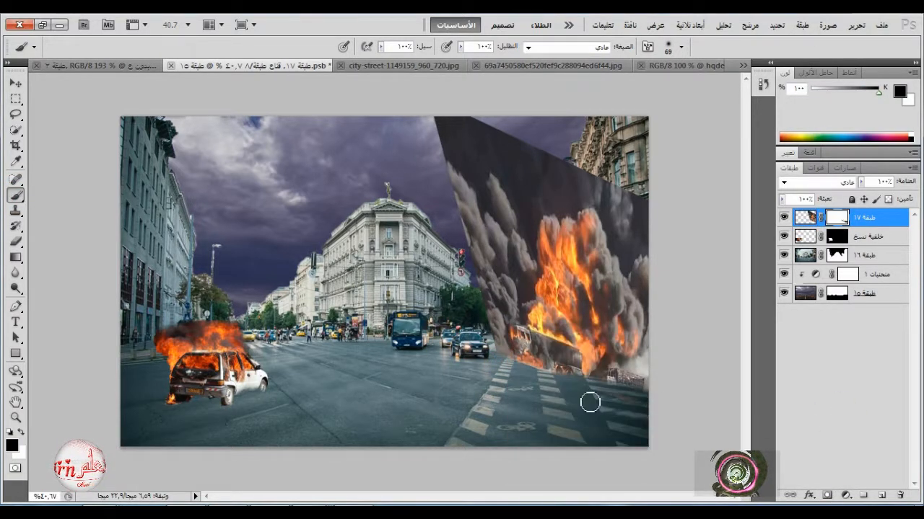
mouse_move(468, 249)
mouse_down()
mouse_move(441, 136)
mouse_move(564, 152)
mouse_up()
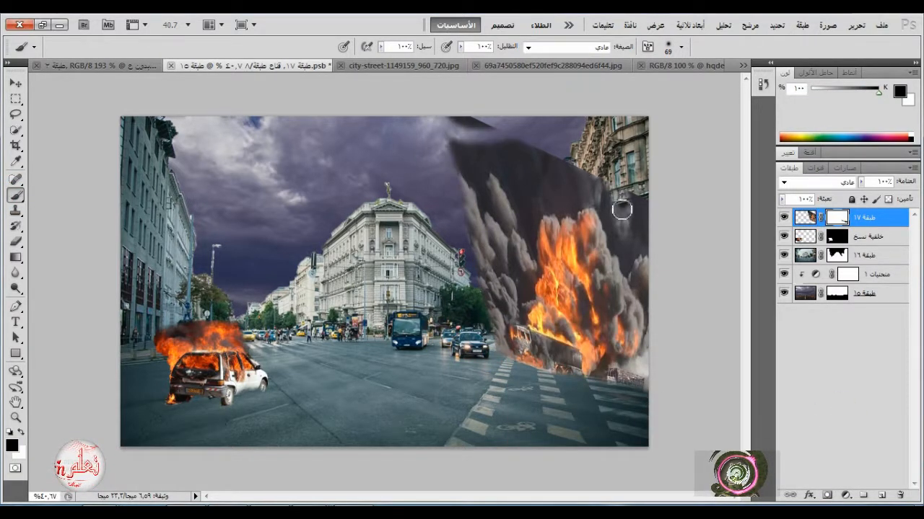
Step: Enlarge the brush to 124 px and fade the smoke's upper edges into the sky and the adjacent building on the mask
right_click(668, 210)
click(764, 176)
click(575, 160)
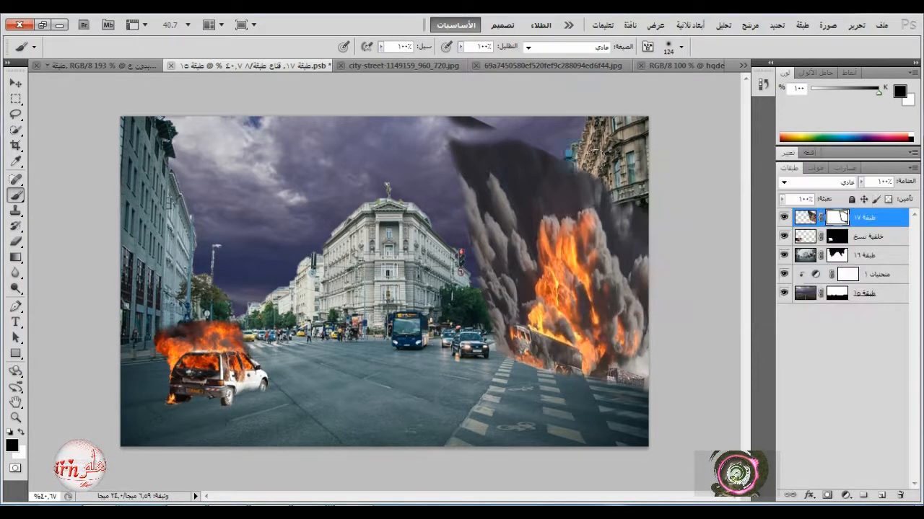
drag(543, 168, 497, 141)
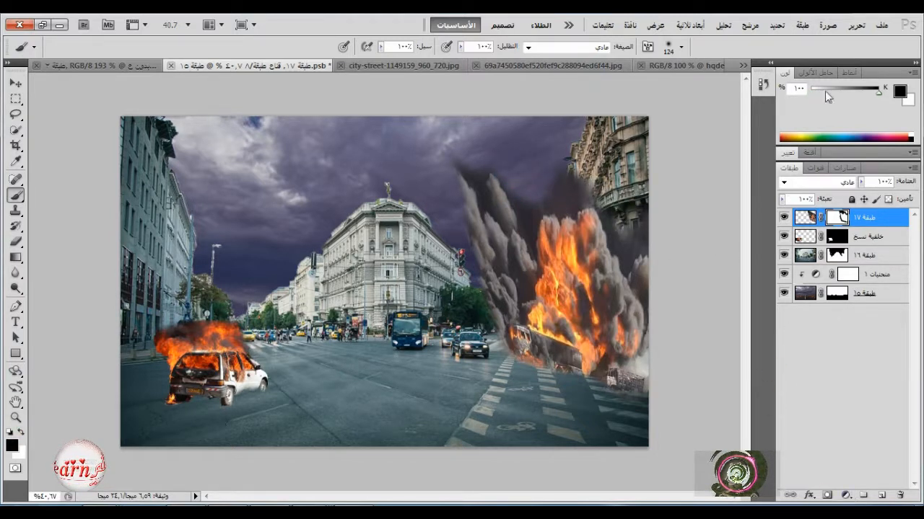
Step: Soften the truck-fire layer's mask with a Gaussian Blur of 14.8 pixels radius
click(751, 24)
mouse_move(754, 181)
click(606, 293)
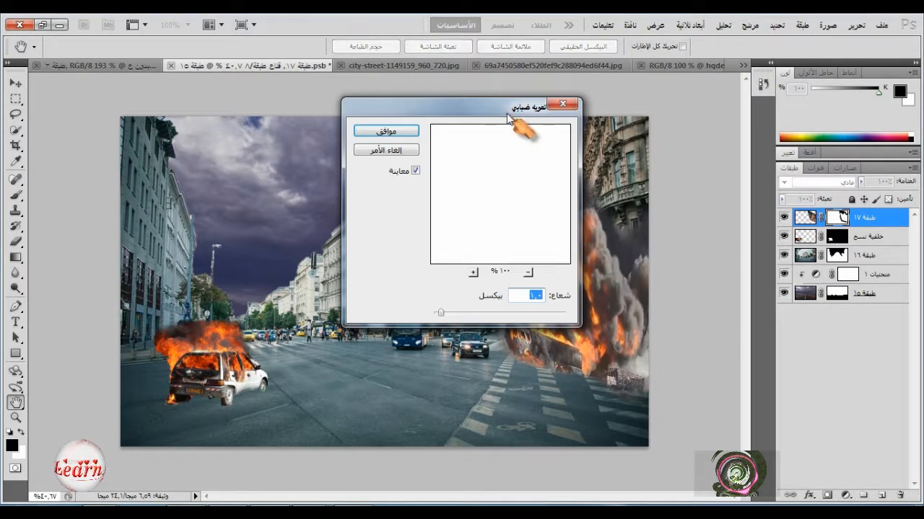
drag(505, 114, 674, 141)
drag(614, 147, 298, 115)
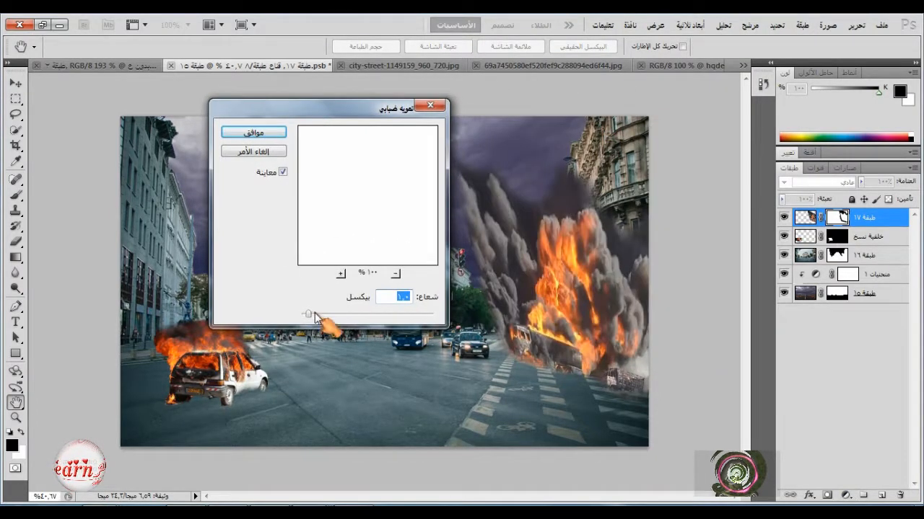
mouse_move(349, 317)
mouse_down()
mouse_move(398, 320)
mouse_move(329, 315)
mouse_move(348, 318)
mouse_up()
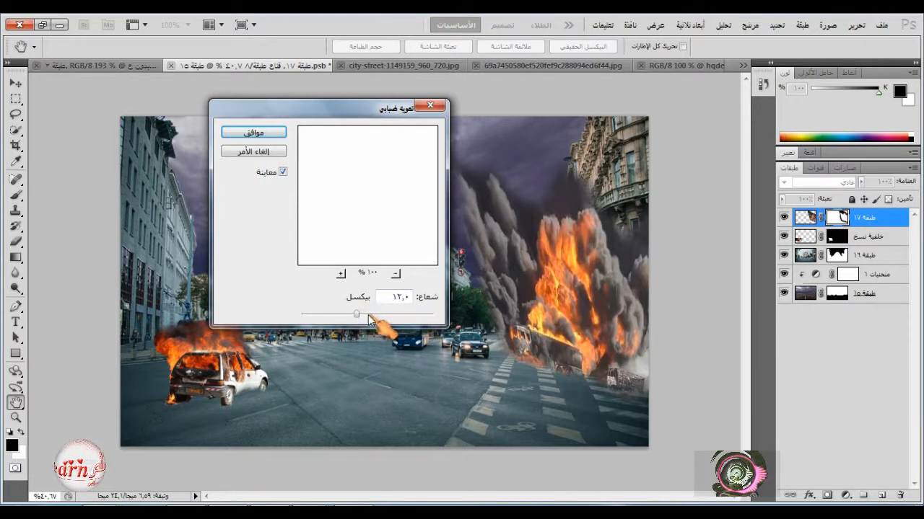
click(369, 317)
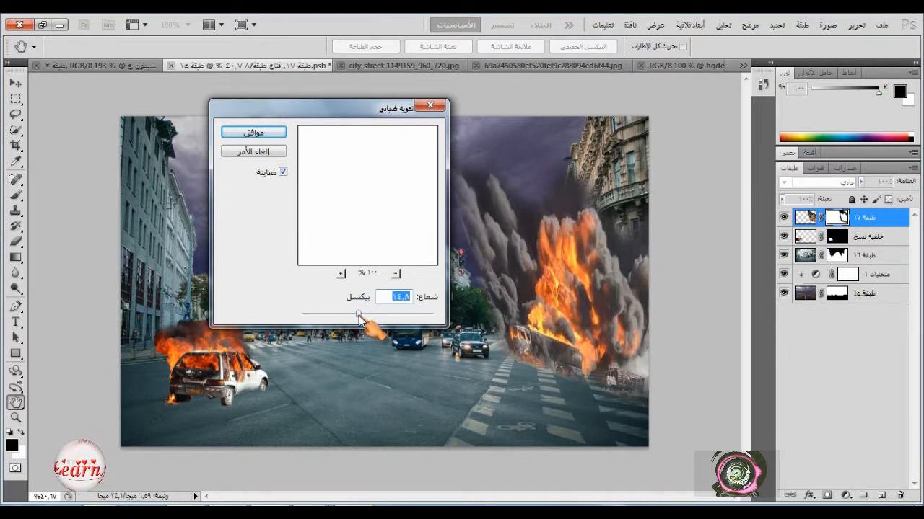
key(Return)
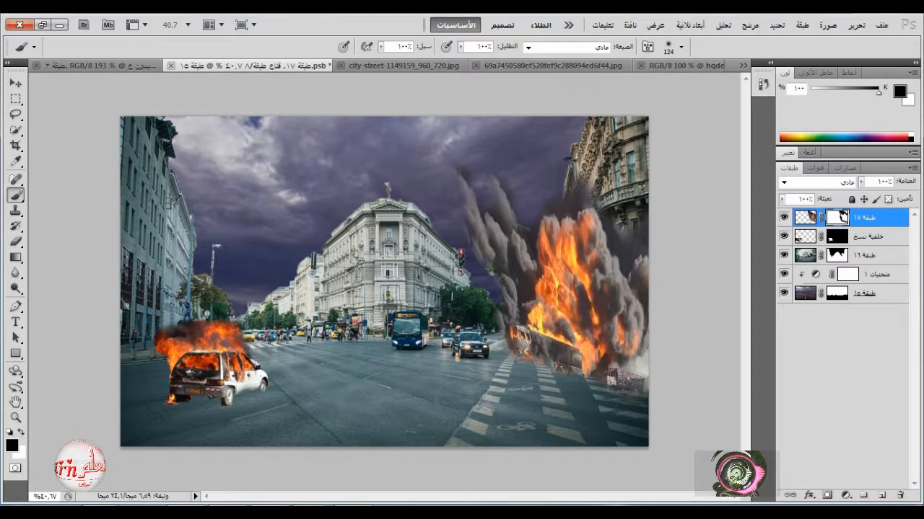
Step: Open the dubai_fire4 image of burning cars, accepting the frame rate of 30
click(881, 25)
click(874, 42)
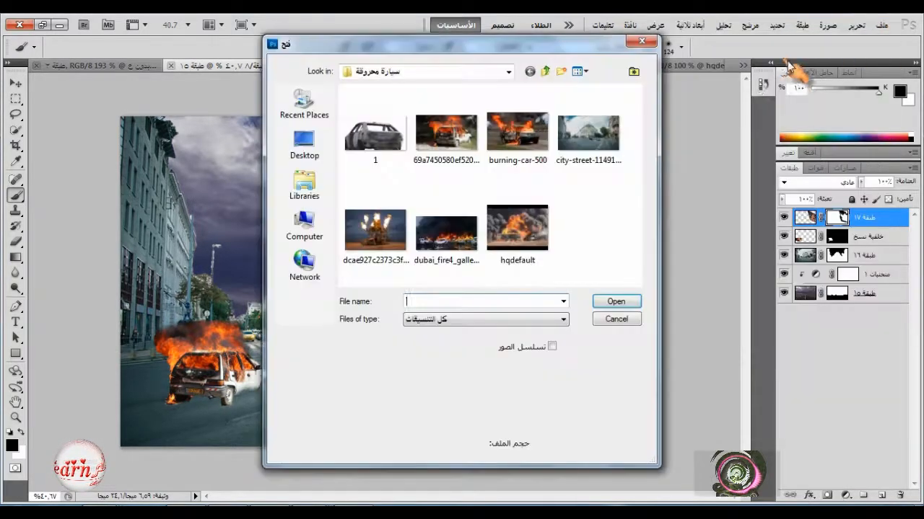
click(523, 149)
right_click(523, 150)
mouse_move(676, 284)
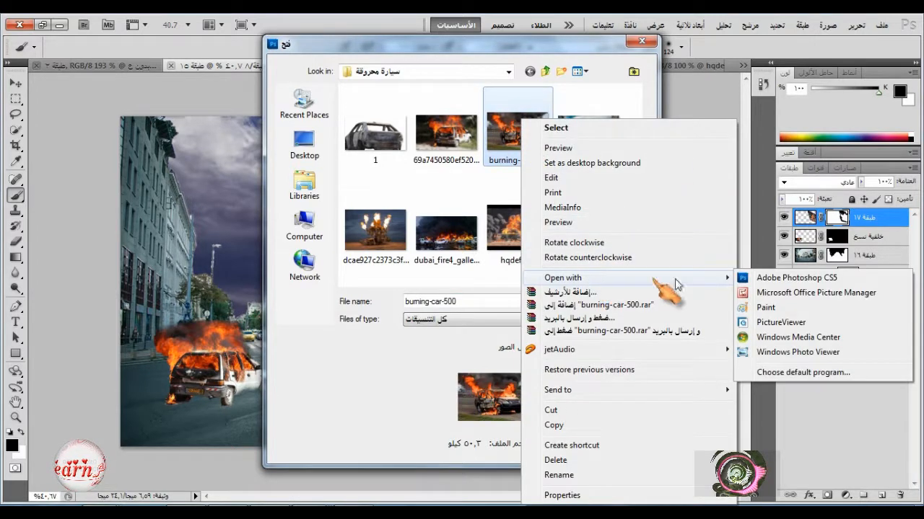
click(460, 364)
double_click(456, 236)
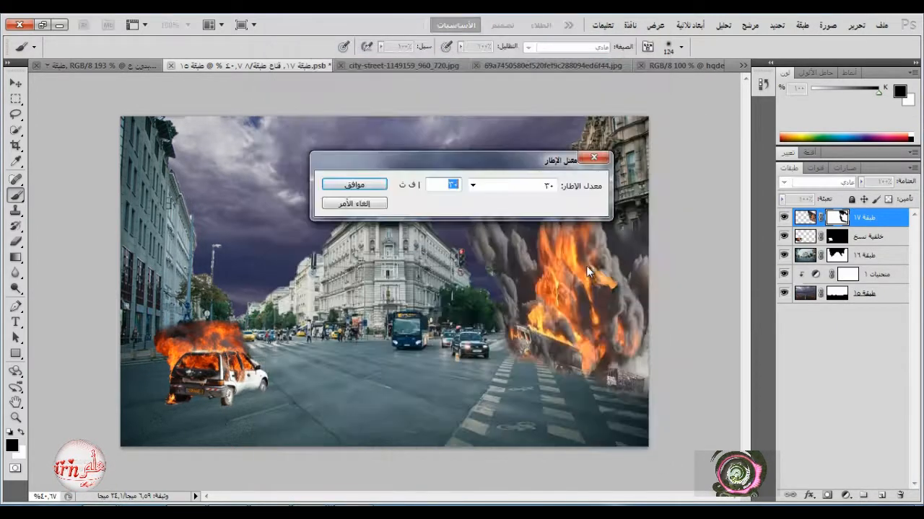
key(Return)
Step: Select the burning-cars picture without its bright sky corner using rectangular marquees and bring it into the street composite
click(16, 98)
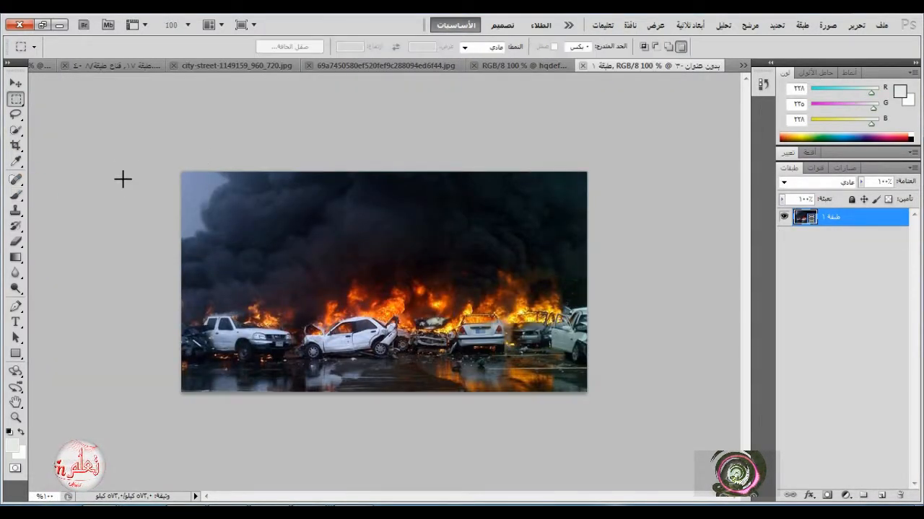
drag(673, 408, 673, 408)
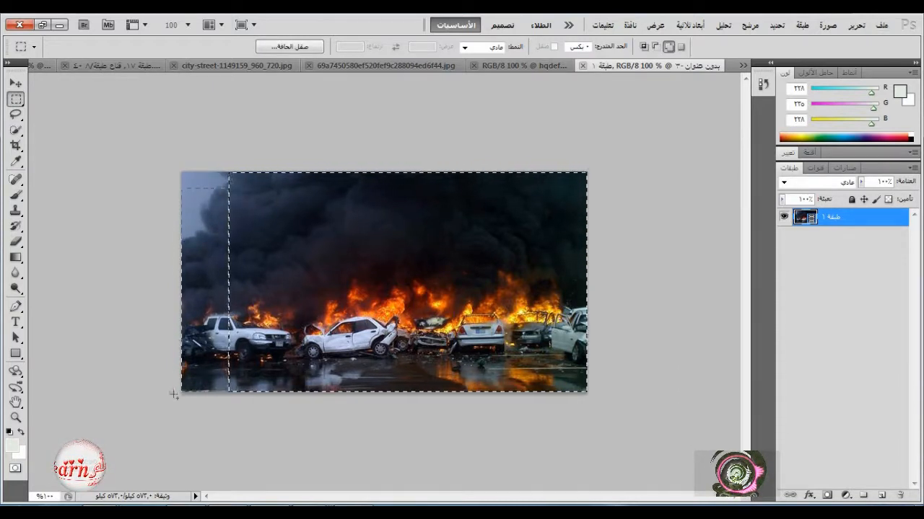
drag(209, 187, 178, 233)
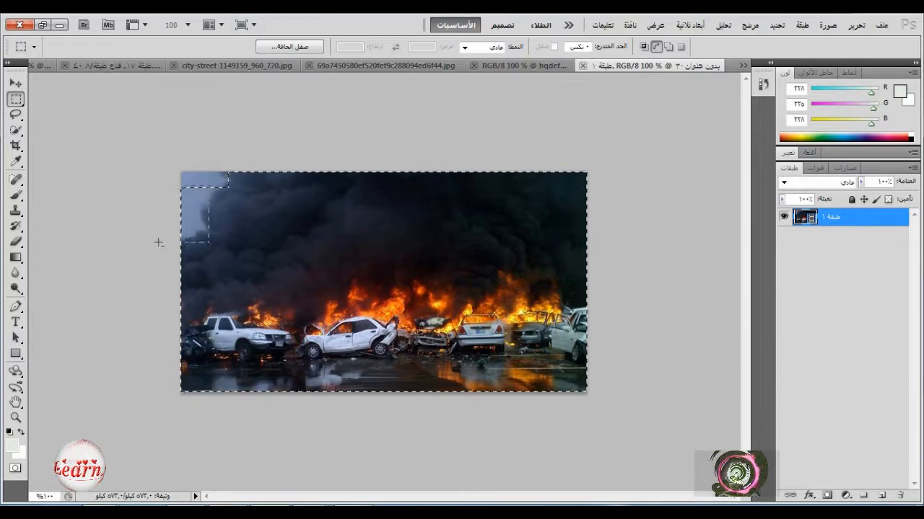
key(v)
mouse_move(330, 252)
mouse_down()
mouse_move(169, 75)
mouse_move(141, 75)
mouse_move(341, 280)
mouse_up()
Step: Try Overlay and Multiply as the burning-cars layer's blend mode
click(830, 182)
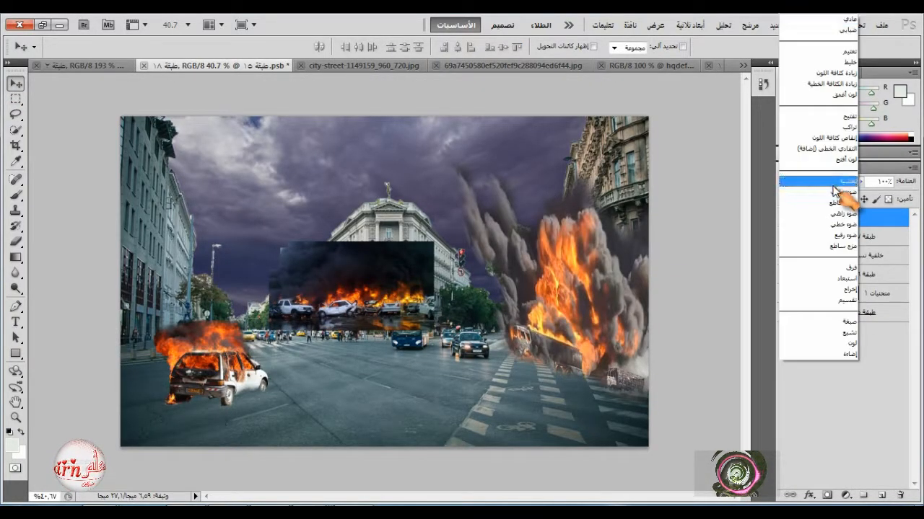
click(837, 195)
click(827, 183)
click(830, 185)
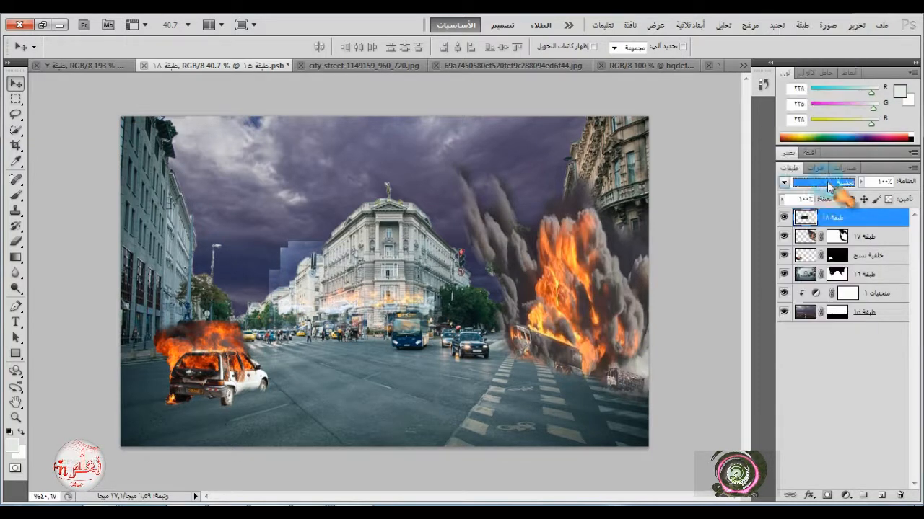
click(811, 184)
click(837, 64)
Step: Move the burning-cars layer down onto the road and enlarge it with Free Transform to span the far end of the street
drag(350, 260, 322, 288)
click(855, 25)
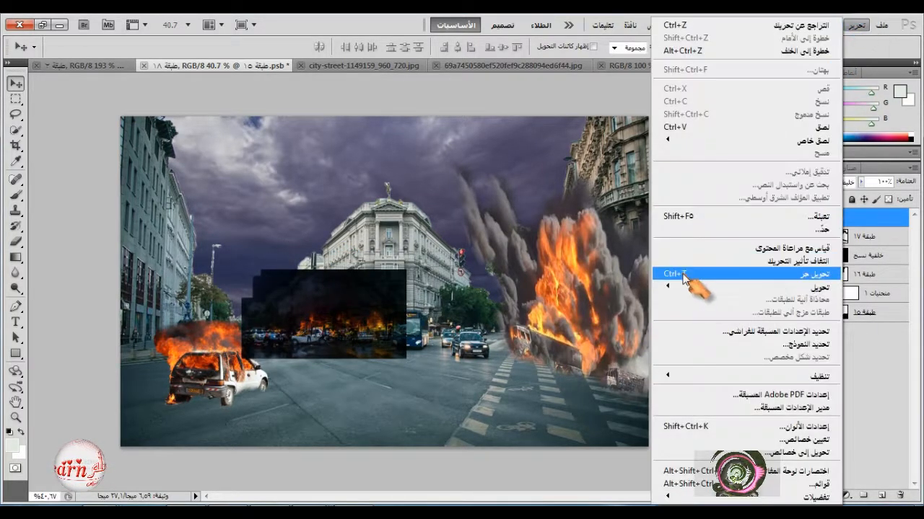
click(694, 269)
drag(406, 270, 533, 202)
drag(380, 359, 378, 368)
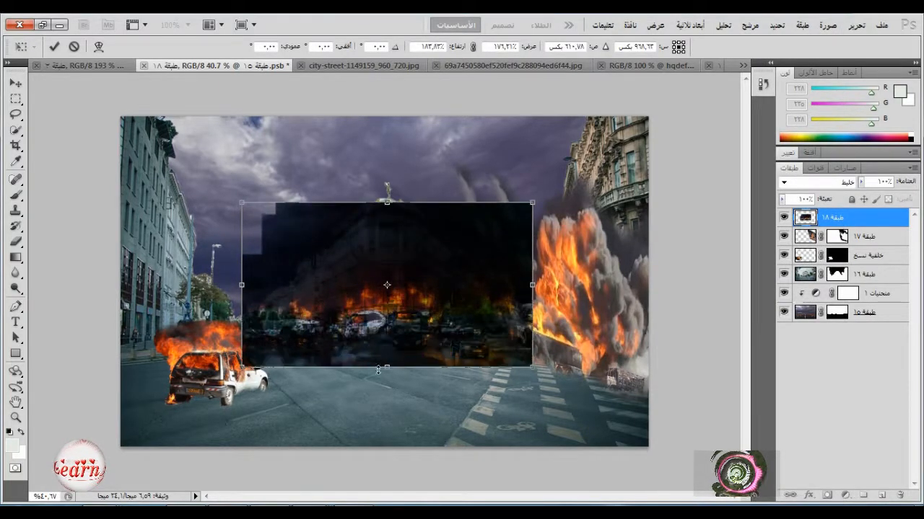
drag(238, 204, 209, 188)
click(54, 46)
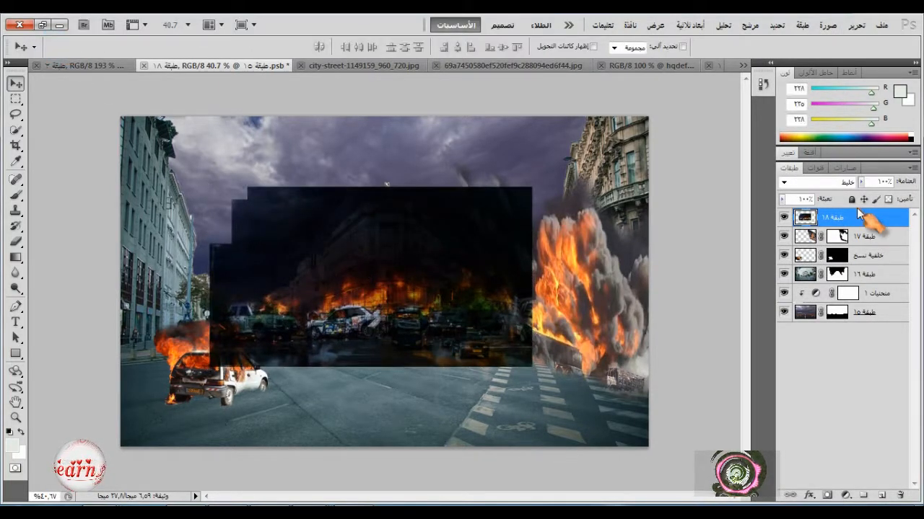
Step: Place the burning-cars layer beneath the white-car and truck-fire layers and set its opacity to 94%
drag(873, 217, 877, 269)
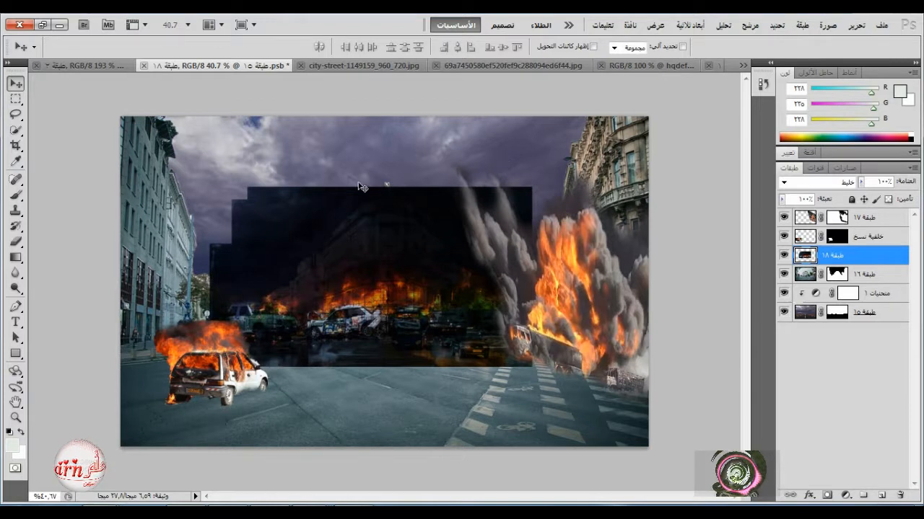
click(860, 182)
mouse_move(855, 197)
mouse_down()
mouse_move(847, 197)
mouse_move(858, 198)
mouse_up()
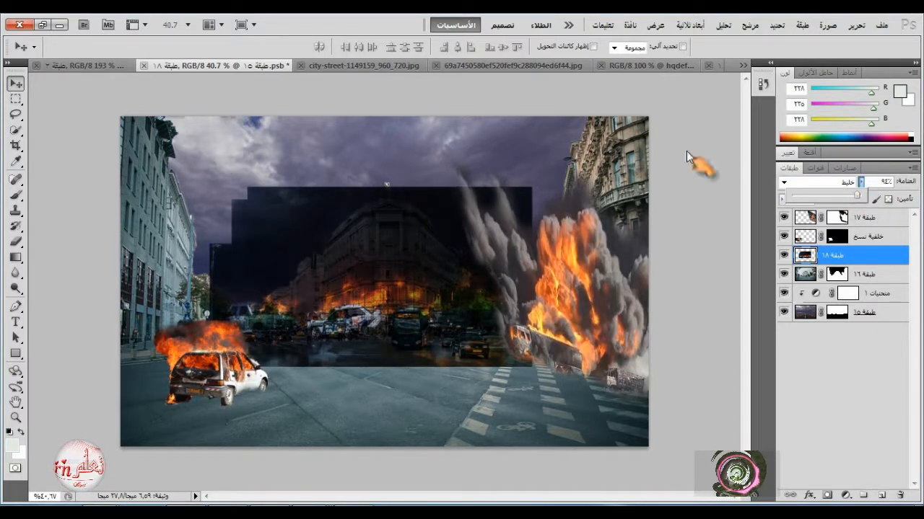
Step: Add a mask to the burning-cars layer and paint out its lower edge over the road with a soft black brush
click(16, 195)
click(827, 496)
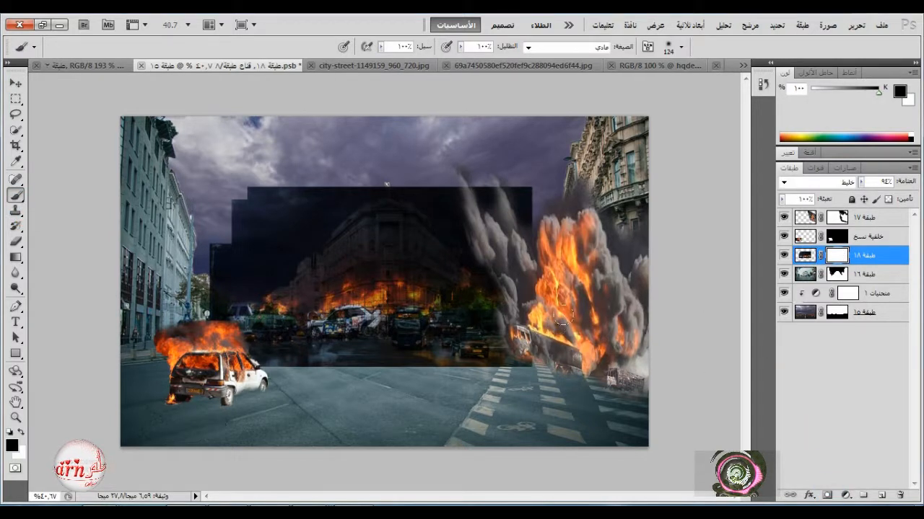
mouse_move(482, 372)
mouse_down()
mouse_move(375, 376)
mouse_move(338, 364)
mouse_move(446, 366)
mouse_move(343, 375)
mouse_up()
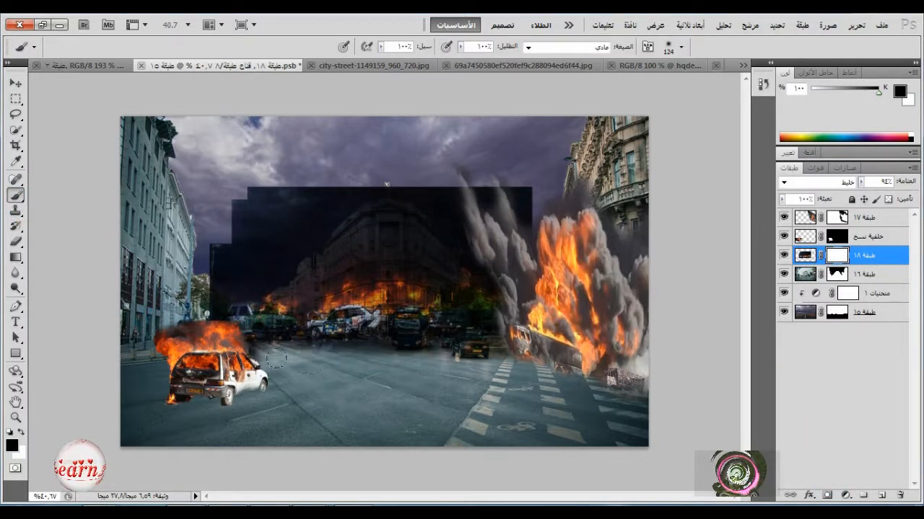
Step: Set the burning-cars layer's blend mode to Normal and paint its mask to fade the dark smoke around the central building
click(830, 181)
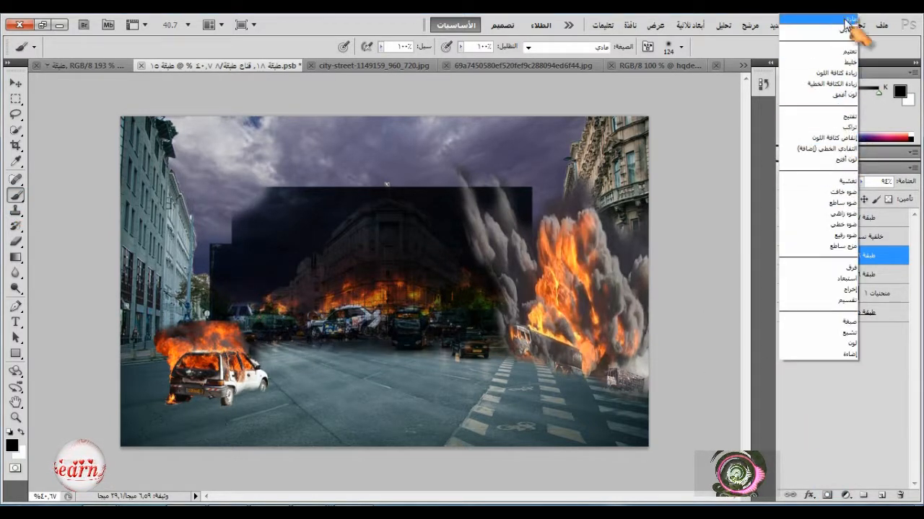
click(844, 17)
mouse_move(519, 202)
mouse_down()
mouse_move(431, 173)
mouse_move(268, 171)
mouse_move(501, 177)
mouse_move(272, 175)
mouse_move(334, 203)
mouse_move(502, 209)
mouse_move(469, 232)
mouse_move(371, 228)
mouse_move(244, 196)
mouse_up()
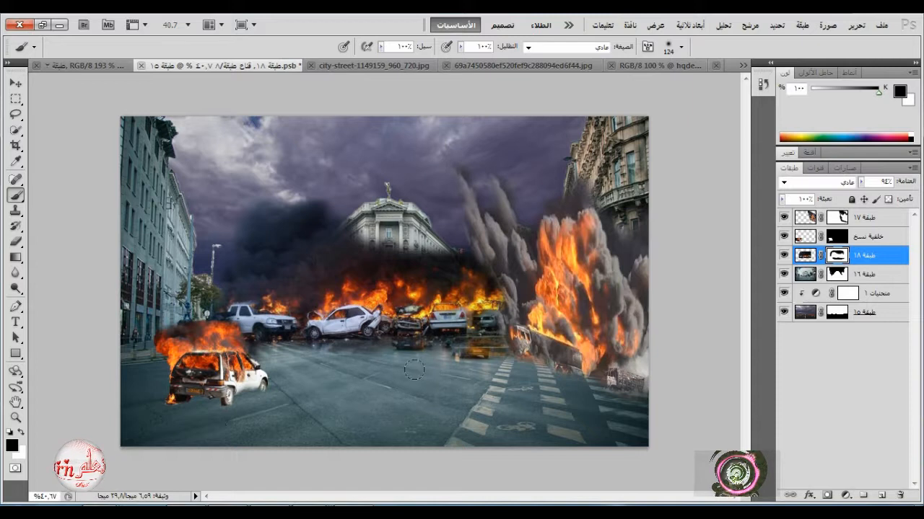
Step: Shift the masked burning-cars layer slightly down and right along the road, and switch back to the Brush tool
click(16, 83)
drag(405, 283, 426, 305)
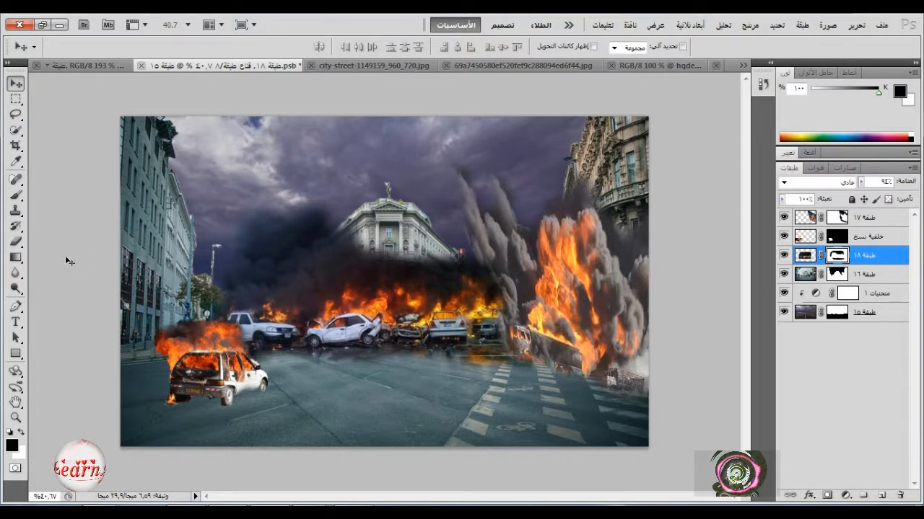
click(16, 194)
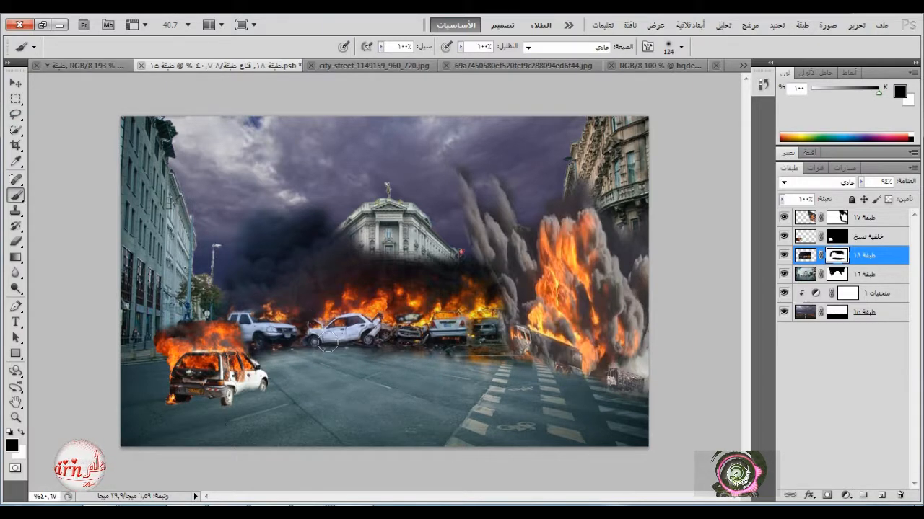
Step: Open image 1 of the burnt-out car and bring the car onto the crosswalk in the street composite
click(881, 27)
click(877, 46)
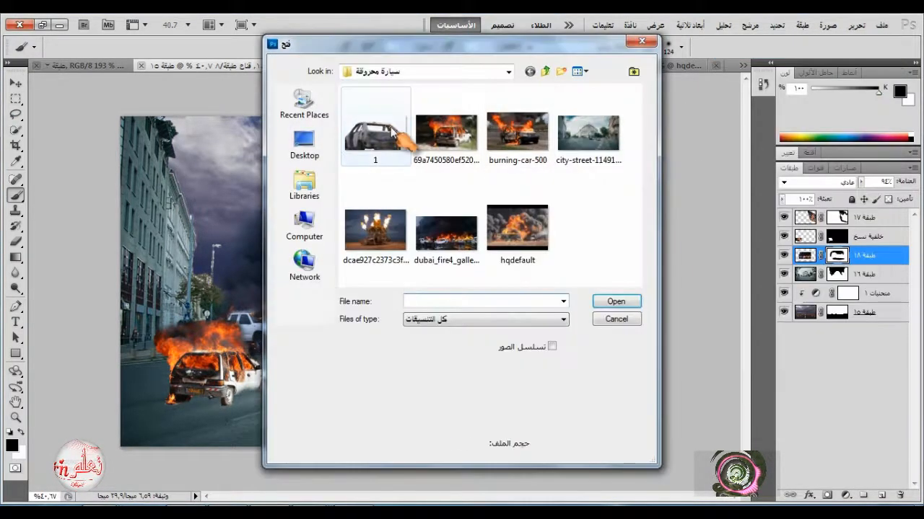
double_click(383, 130)
click(16, 83)
drag(343, 276, 533, 401)
Step: Scale the burnt-out car proportionally to 183.92% with Free Transform and bring its layer to the top of the stack
click(856, 25)
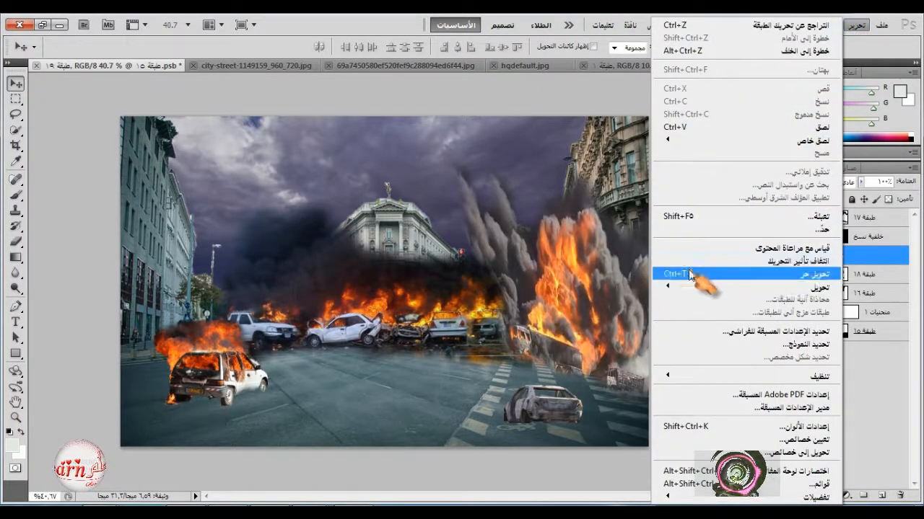
click(691, 274)
drag(583, 385, 476, 401)
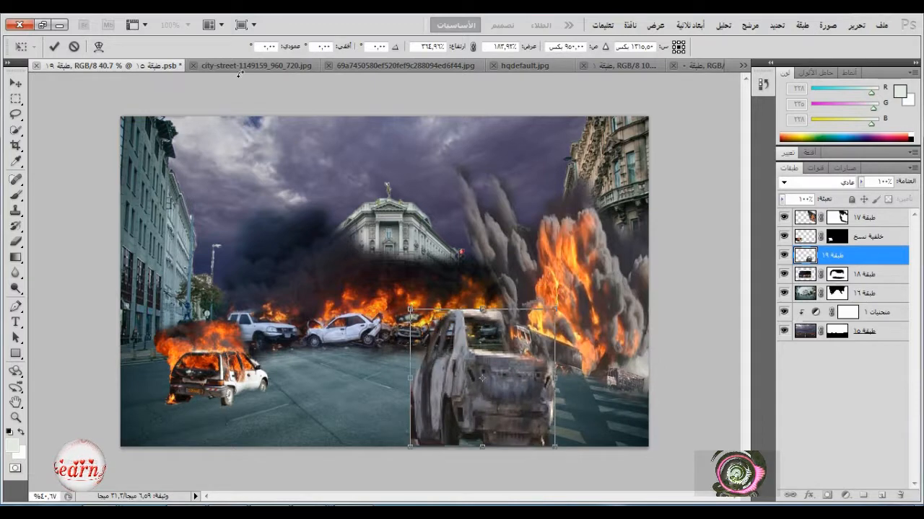
click(472, 46)
click(54, 46)
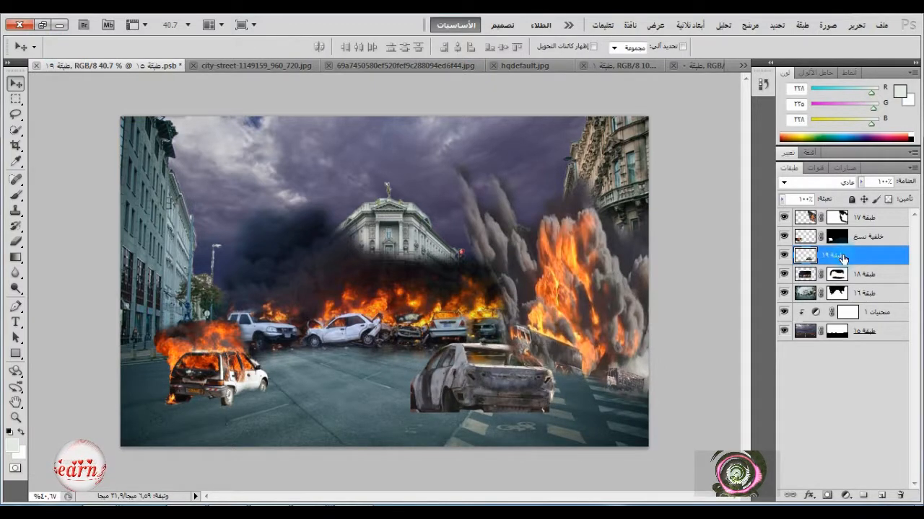
drag(843, 258, 837, 215)
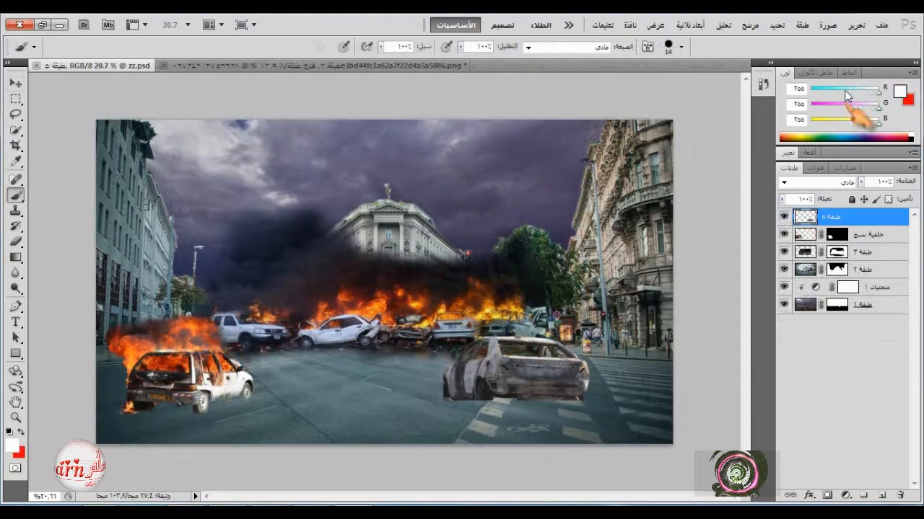
Step: Scale the burnt-out car proportionally to 198.61% with Free Transform and place it in the street's lower right corner
click(856, 25)
click(728, 249)
drag(588, 401, 694, 462)
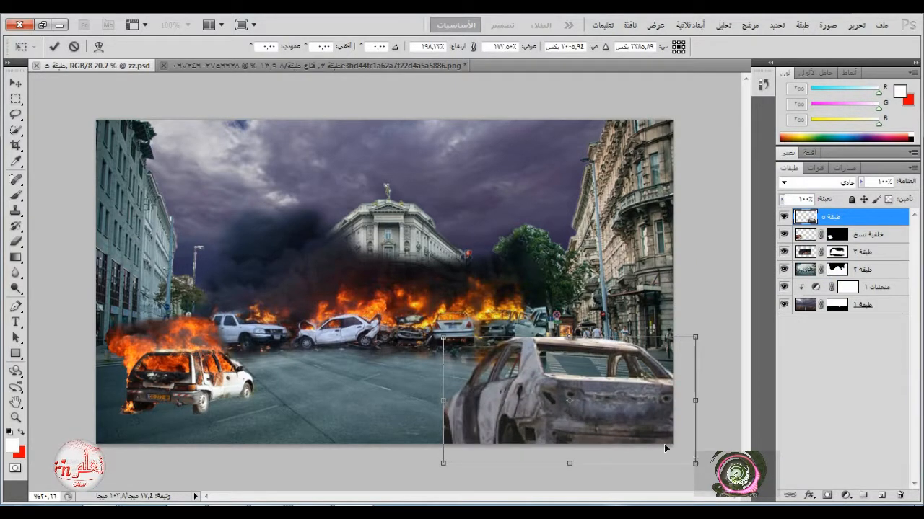
drag(443, 337, 407, 322)
click(473, 47)
drag(564, 374, 575, 372)
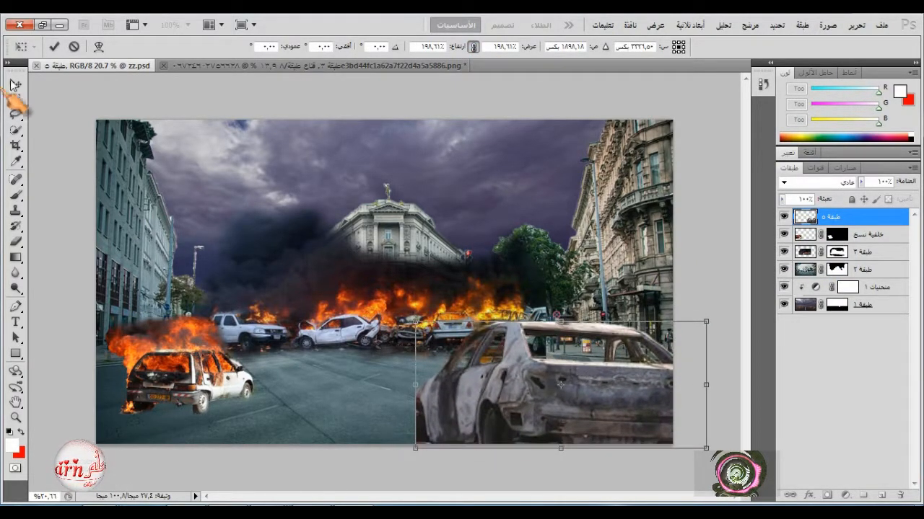
click(54, 47)
Step: Flip the burning white car horizontally and shrink it with Free Transform to about 61% width and 63% height
click(866, 234)
click(856, 25)
click(713, 275)
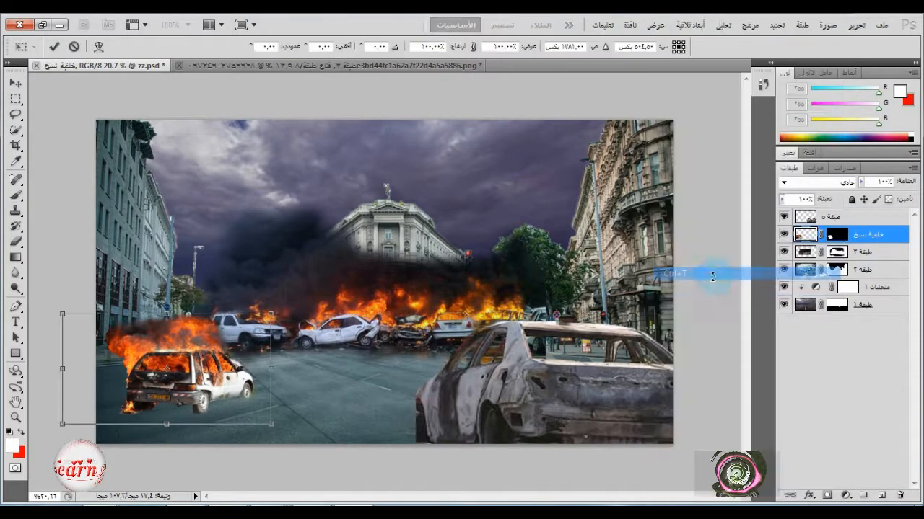
right_click(249, 375)
click(217, 357)
mouse_move(183, 350)
mouse_down()
mouse_move(254, 343)
mouse_move(259, 317)
mouse_up()
drag(348, 282, 266, 321)
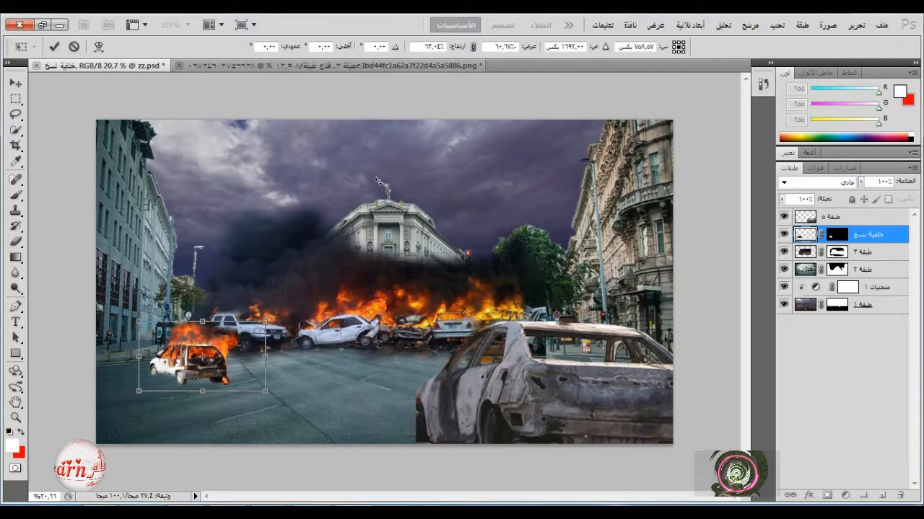
Step: Rotate the flipped burning car 5.11°, resize it to 73.91% width and 85.44% height, and place it beside the left curb
mouse_move(253, 382)
mouse_down()
mouse_move(284, 361)
mouse_move(304, 376)
mouse_up()
drag(332, 357, 330, 365)
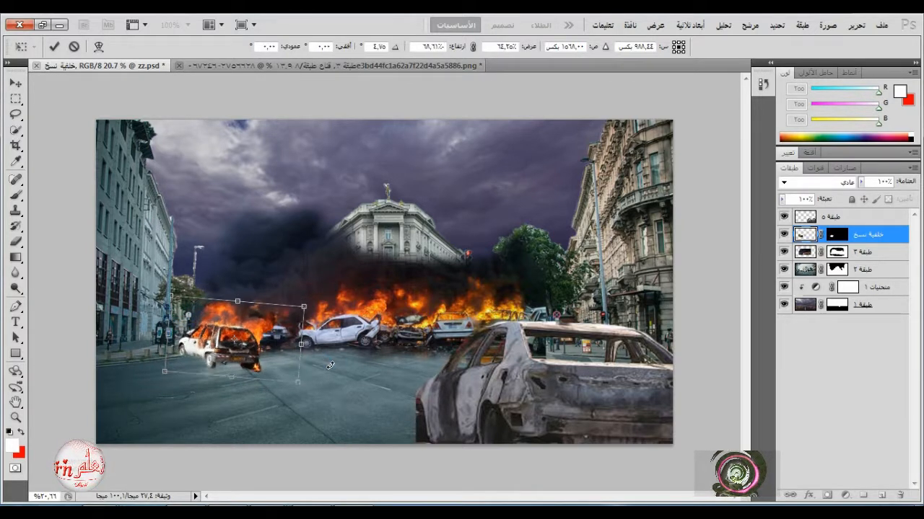
drag(259, 336, 238, 338)
drag(285, 308, 306, 292)
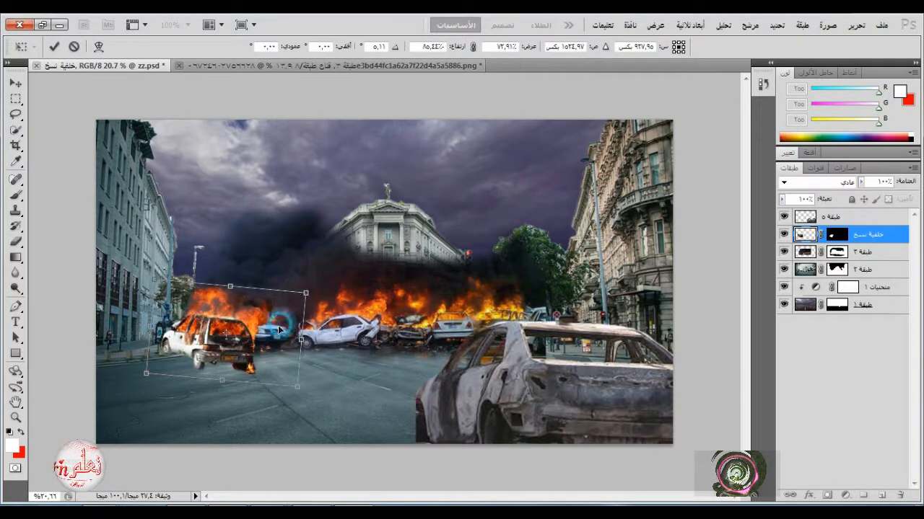
drag(279, 327, 275, 332)
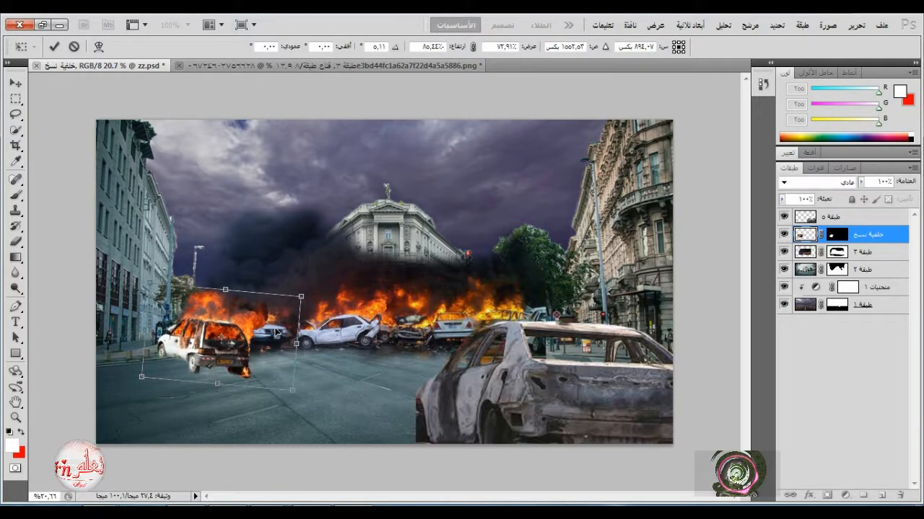
click(54, 47)
key(b)
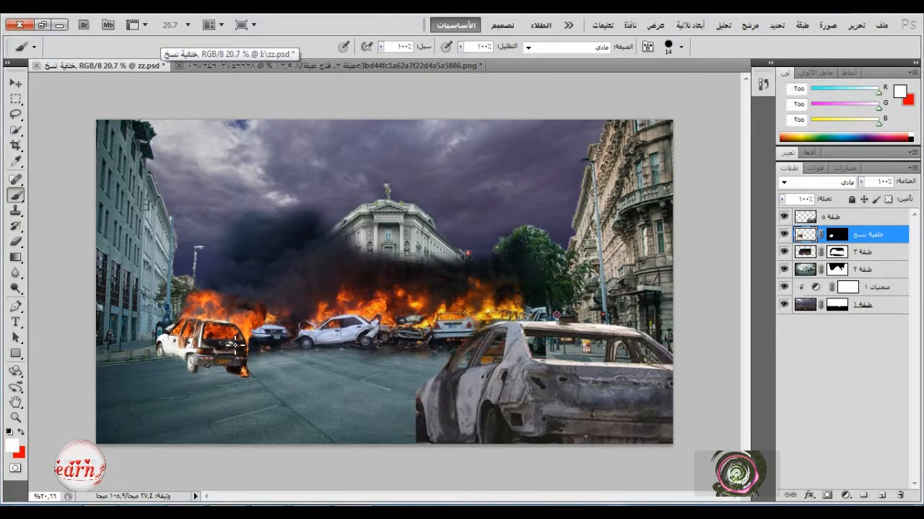
Step: Show only the armed woman's layer in the character PNG and bring her into the street composite behind the burnt-out car
click(389, 66)
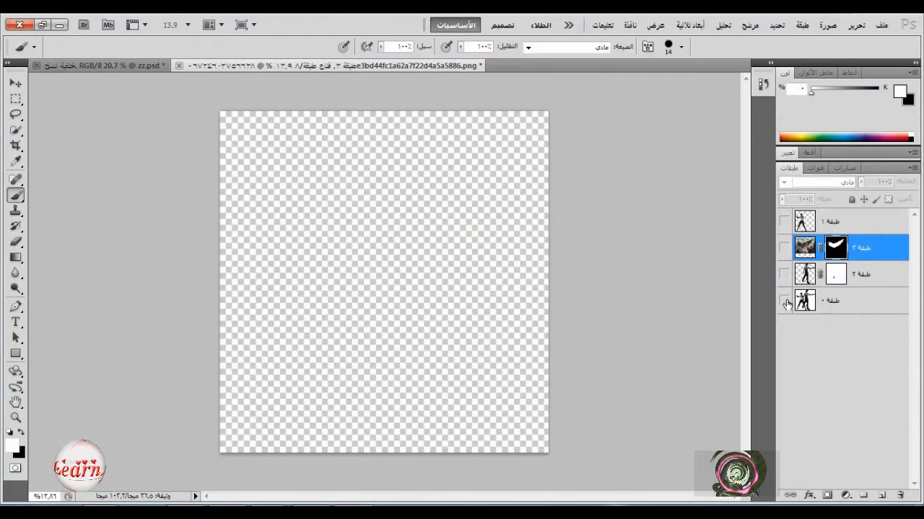
click(784, 301)
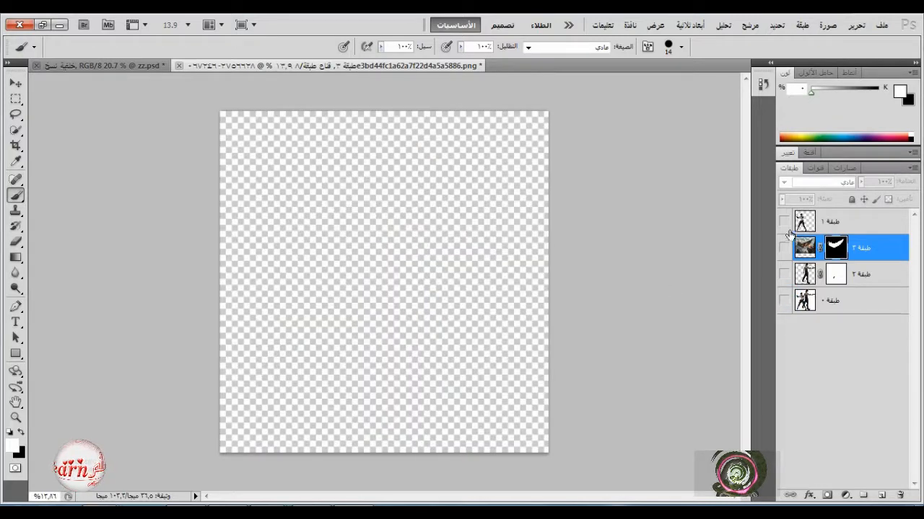
click(784, 222)
key(v)
drag(139, 72, 150, 92)
click(324, 65)
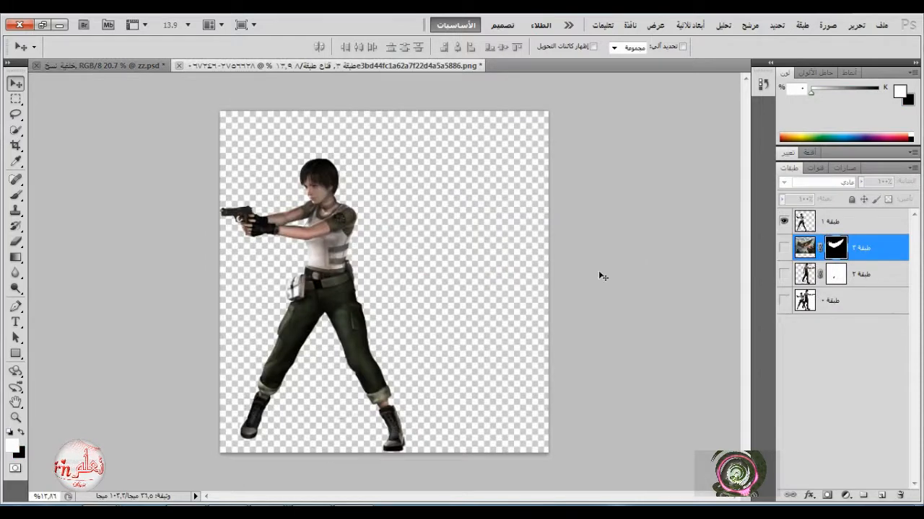
click(801, 223)
mouse_move(393, 256)
mouse_down()
mouse_move(157, 114)
mouse_move(433, 253)
mouse_move(514, 281)
mouse_up()
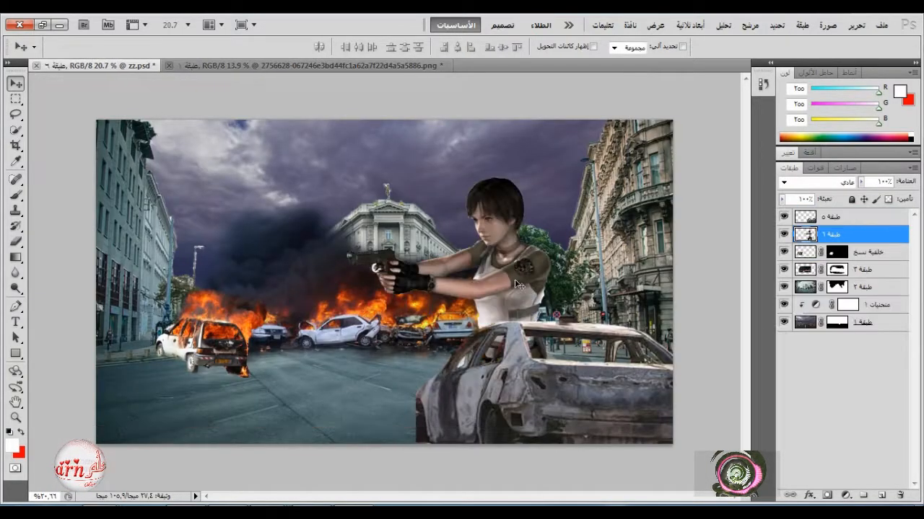
Step: Scale the armed woman proportionally to 47.13% with Free Transform and position her so she stands behind the burnt-out car's roof
click(856, 26)
click(704, 272)
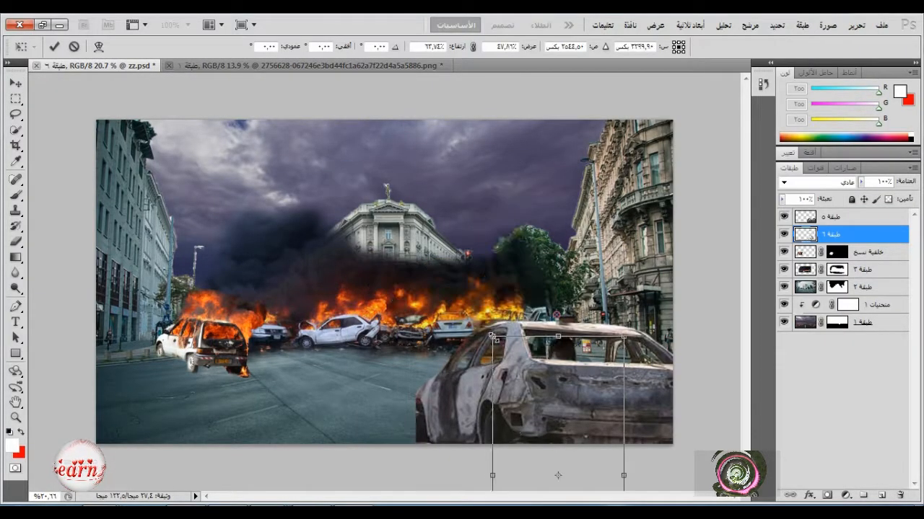
drag(493, 337, 518, 153)
click(473, 47)
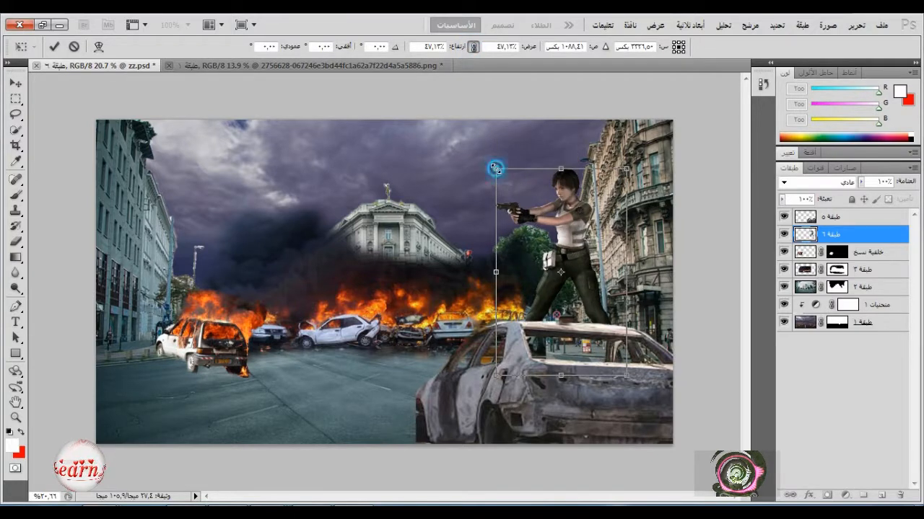
click(54, 46)
Step: Shrink the burnt-out car slightly with Free Transform and shift it a little down and left below the woman
click(798, 220)
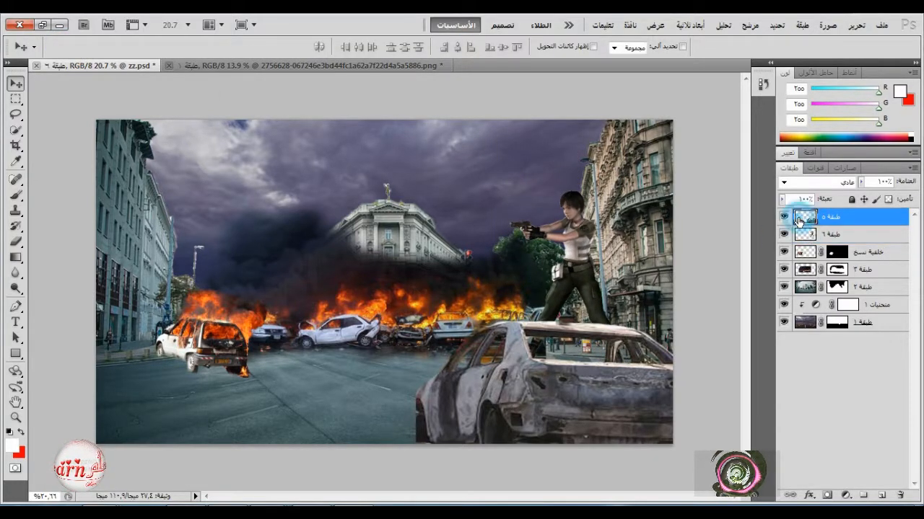
click(857, 29)
click(758, 276)
mouse_move(611, 366)
mouse_down()
mouse_move(600, 356)
mouse_move(608, 371)
mouse_up()
drag(712, 322, 690, 325)
click(54, 46)
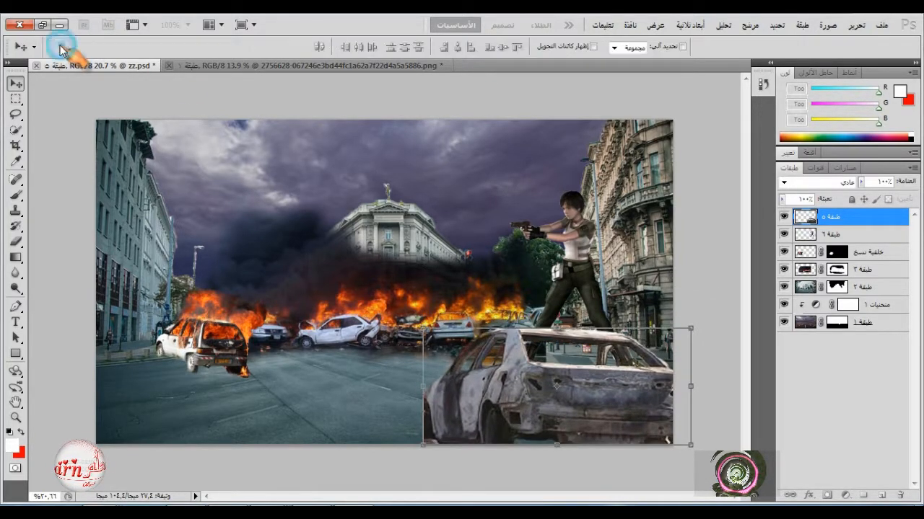
drag(541, 350, 535, 359)
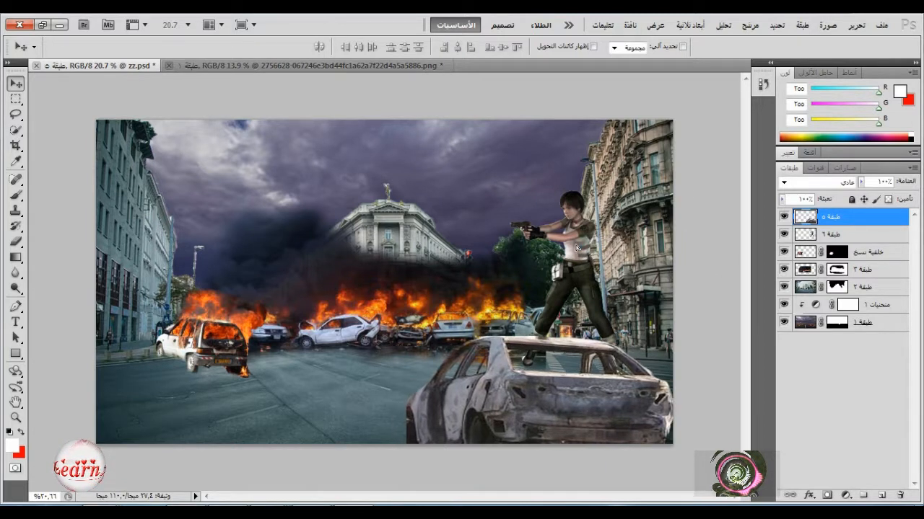
Step: Move the armed woman down and left, and shift the burnt-out car to the right
click(858, 233)
drag(570, 232, 546, 241)
click(833, 219)
drag(623, 340, 652, 341)
Step: Enlarge the burnt-out car with Free Transform until it overlaps the image's right edge, and move the woman up and right behind its roof
click(857, 26)
click(685, 273)
drag(708, 336, 719, 308)
click(55, 46)
click(833, 235)
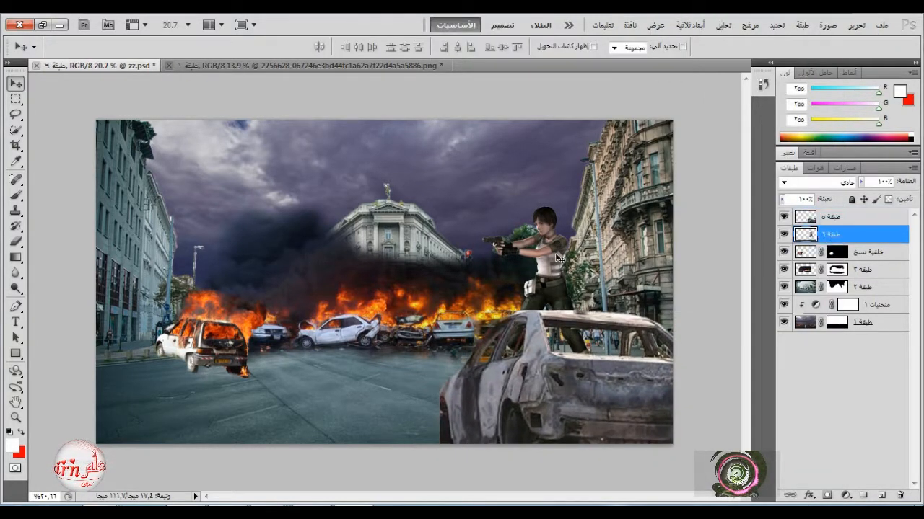
drag(558, 259, 583, 249)
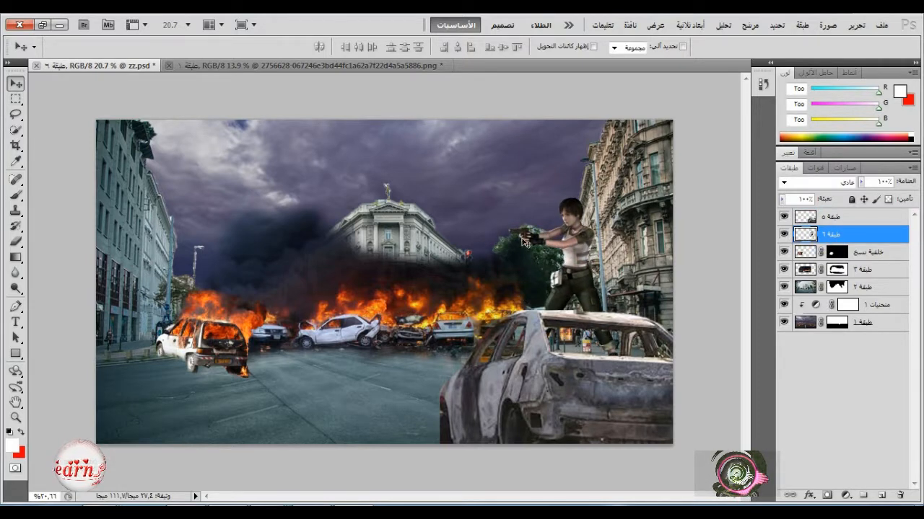
Step: Open man_PNG6521.png in Photoshop from the photo viewer and bring the leaping man into the middle of the street composite
key(alt+Tab)
right_click(385, 356)
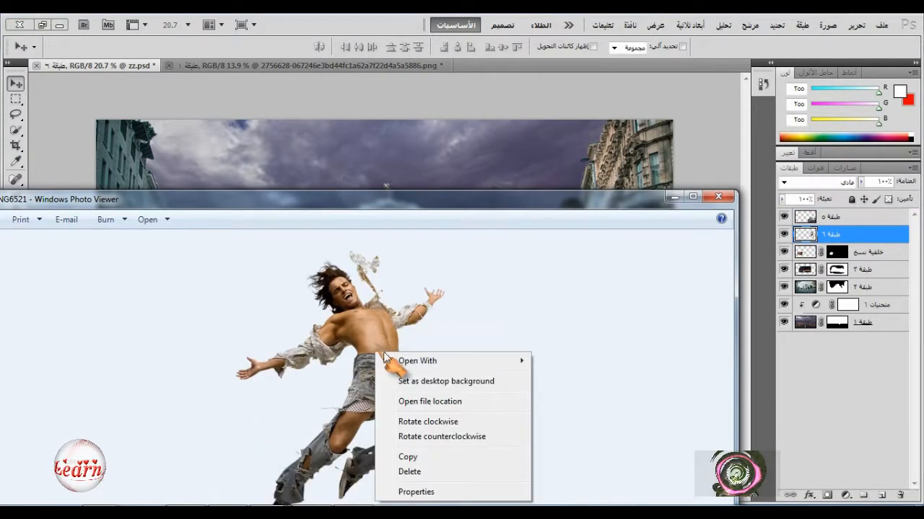
mouse_move(432, 360)
click(549, 391)
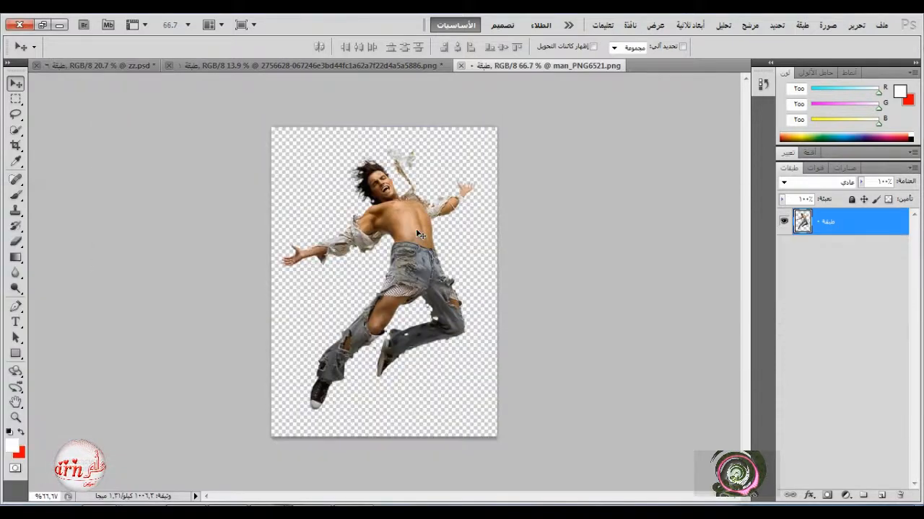
drag(394, 217, 361, 260)
Step: Enlarge the leaping man proportionally to about 222%, rotate him about 10° counterclockwise, and place him over the middle of the road
click(855, 24)
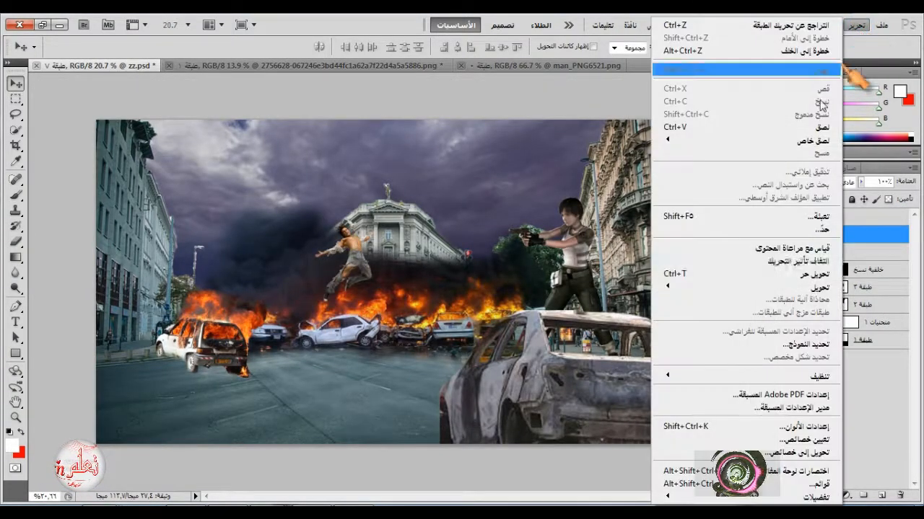
click(859, 274)
click(474, 46)
drag(375, 303, 407, 370)
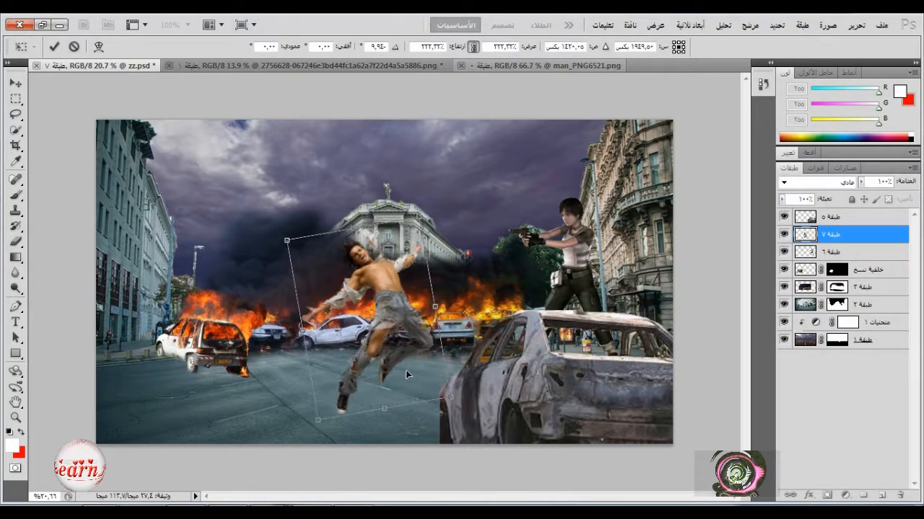
click(50, 46)
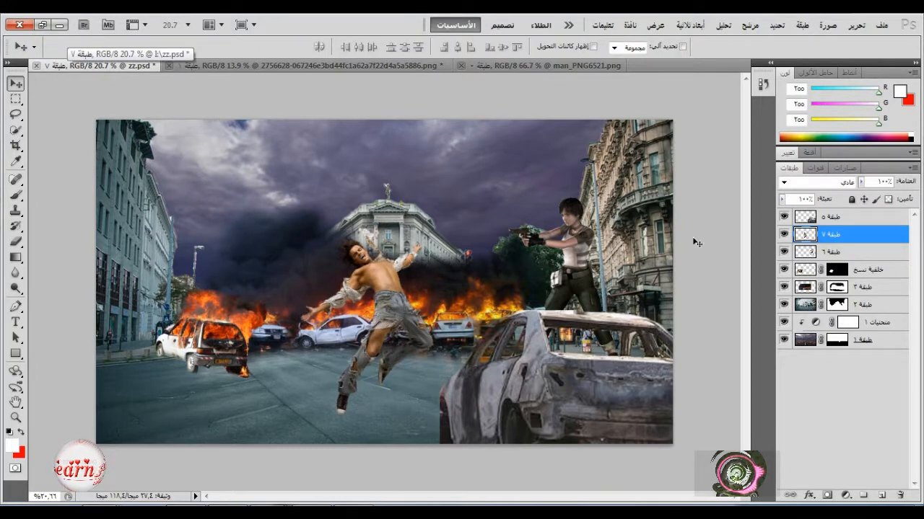
Step: Show only the gunman's layer in the character PNG and bring him into the left side of the street composite
click(498, 66)
click(407, 66)
drag(784, 221, 786, 273)
click(784, 273)
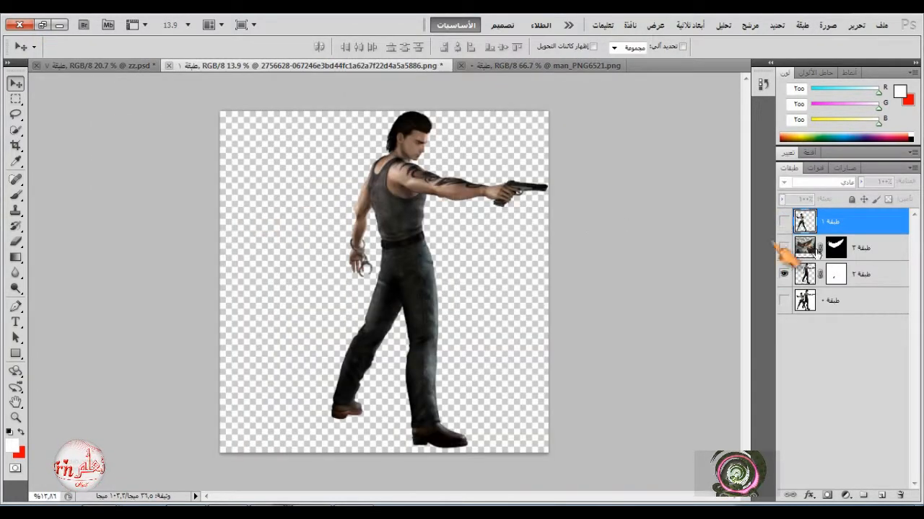
drag(866, 273, 170, 295)
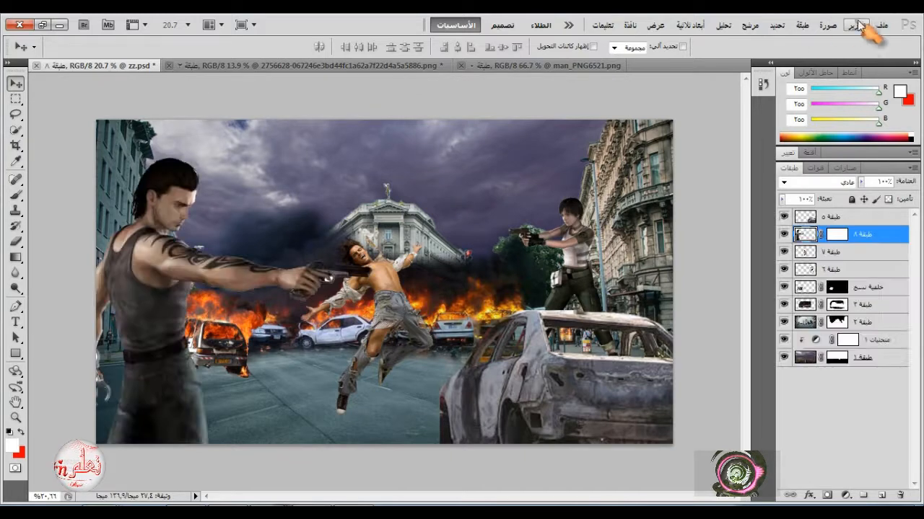
Step: Scale the gunman down proportionally to 38.90% with Free Transform
click(856, 25)
click(700, 270)
drag(49, 154, 220, 321)
drag(286, 340, 181, 211)
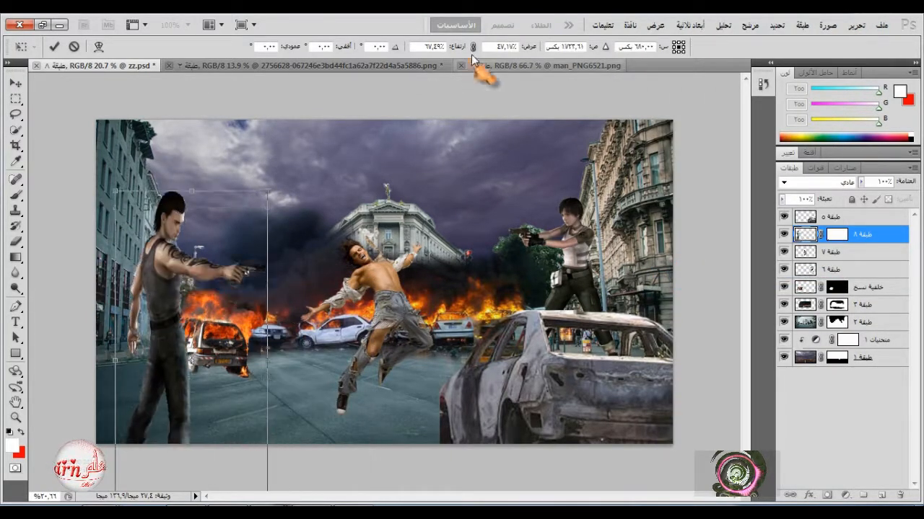
click(473, 48)
drag(266, 241, 241, 281)
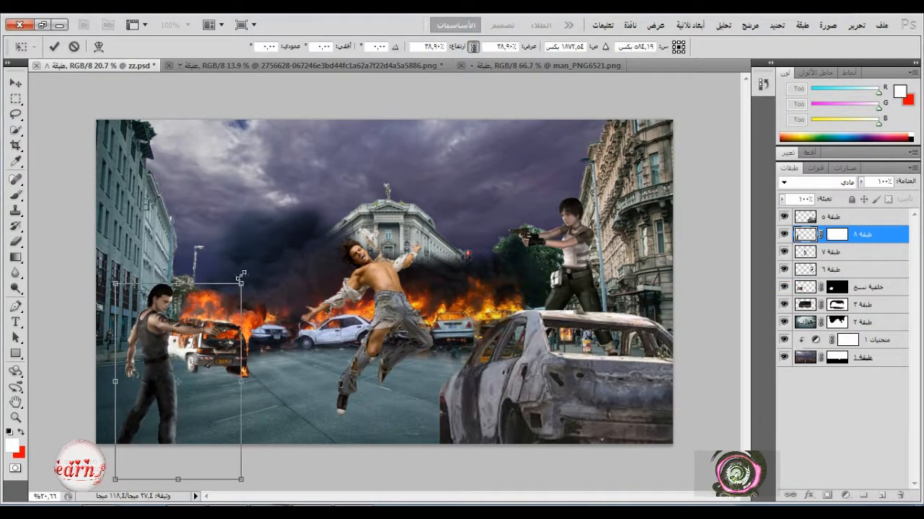
Step: Move the gunman up and left so he stands at the left edge of the road, and apply the transformation
drag(209, 307, 198, 282)
drag(175, 299, 217, 277)
drag(250, 311, 207, 246)
click(56, 47)
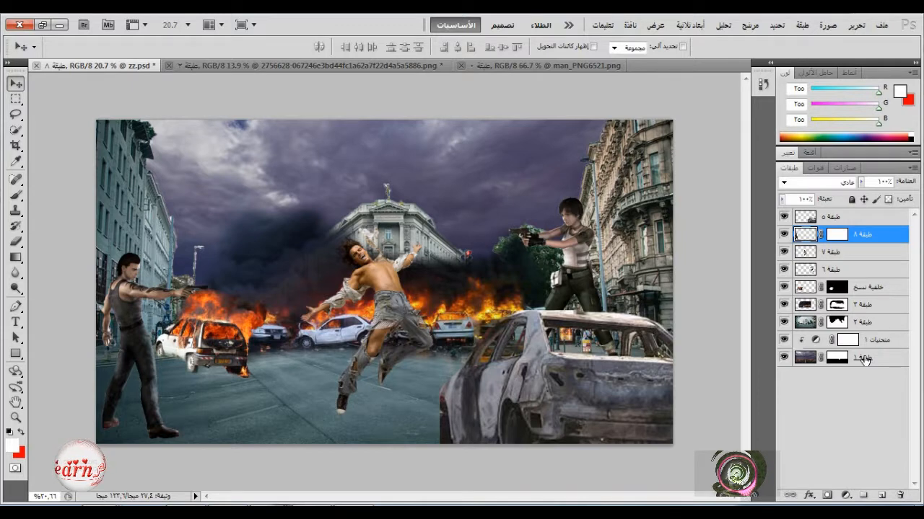
Step: Show only the eagle's layer in the character PNG and bring it into the street composite directly above the sky's Curves layer
click(864, 360)
click(874, 343)
click(554, 66)
click(448, 66)
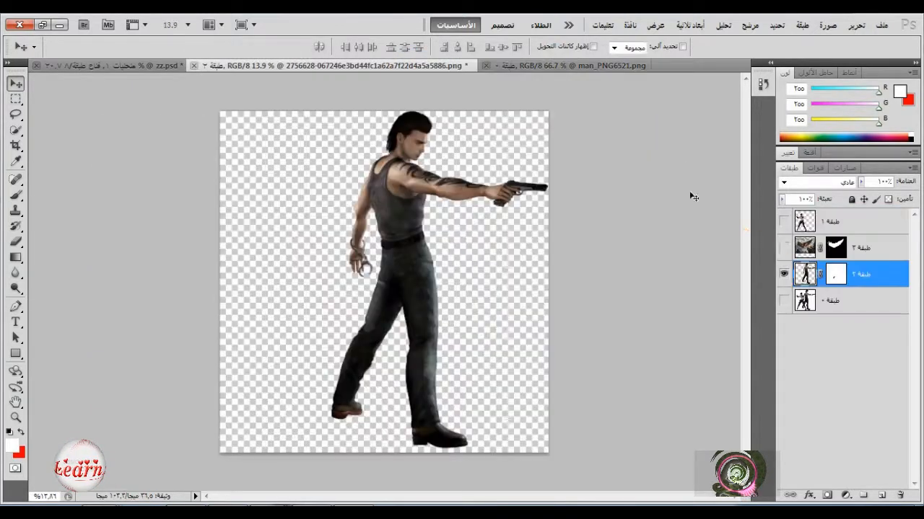
click(784, 274)
click(784, 248)
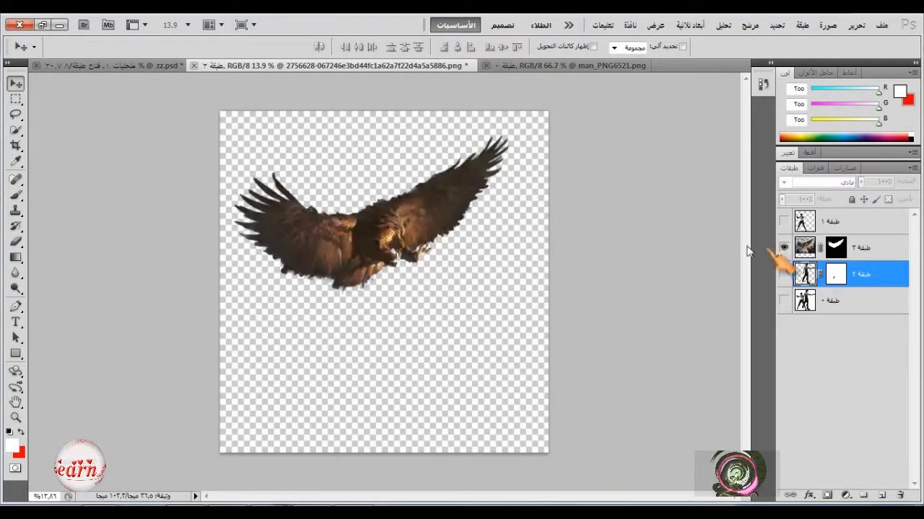
click(152, 67)
click(269, 66)
click(866, 249)
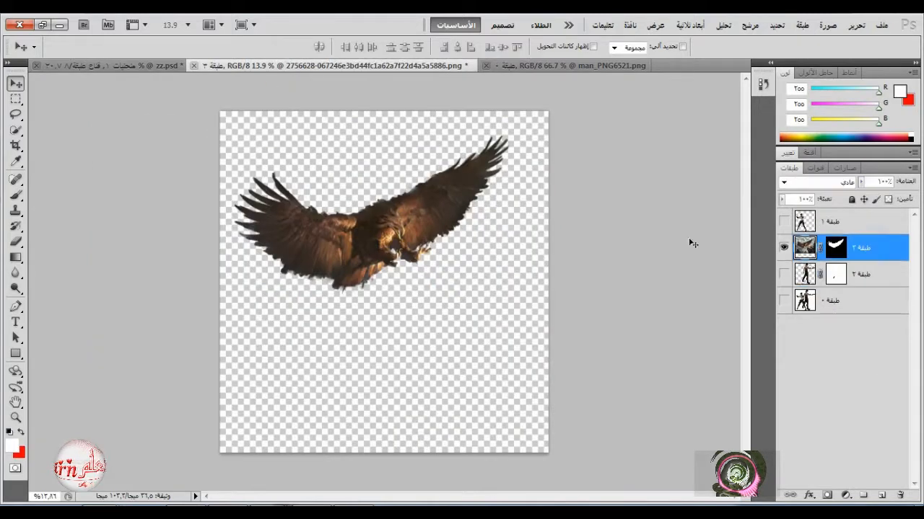
drag(693, 243, 360, 245)
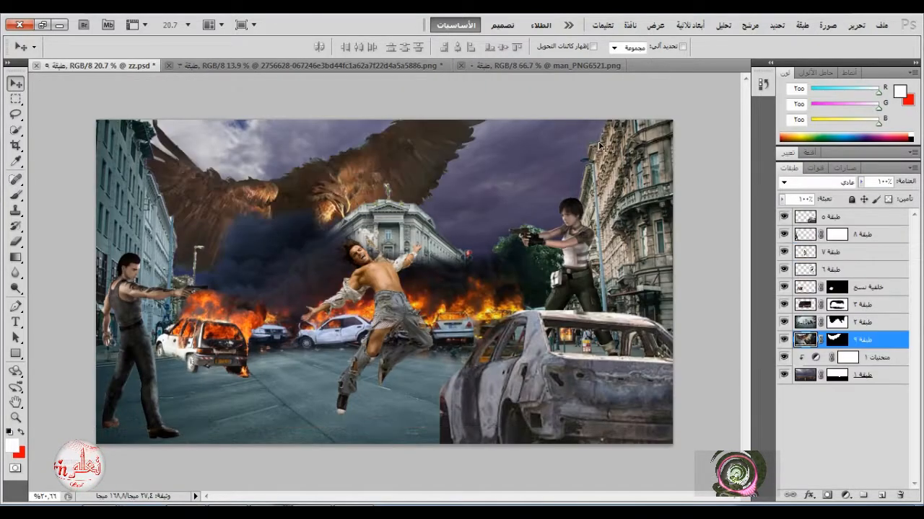
Step: Scale the eagle down to 84.77% width and 73.97% height with Free Transform and position it in the upper part of the sky
click(859, 25)
click(701, 273)
drag(148, 83, 200, 215)
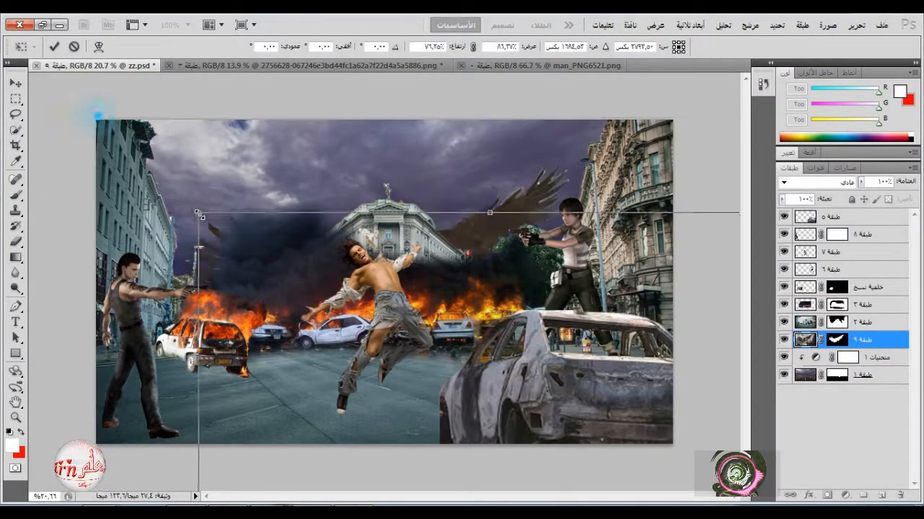
drag(246, 242, 146, 118)
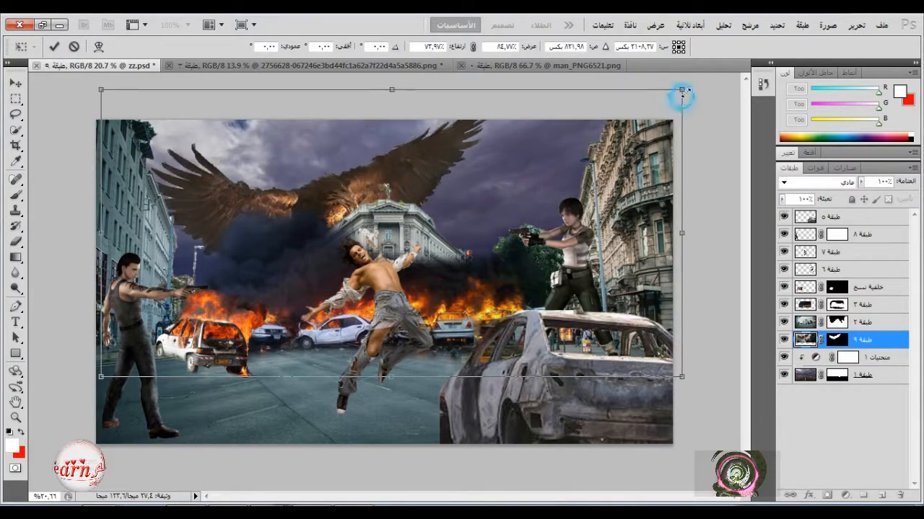
Step: Enlarge the eagle slightly, rotate it about 17° clockwise, centre it above the domed building and apply the transformation
drag(682, 90, 701, 63)
drag(712, 129, 747, 226)
drag(504, 212, 517, 231)
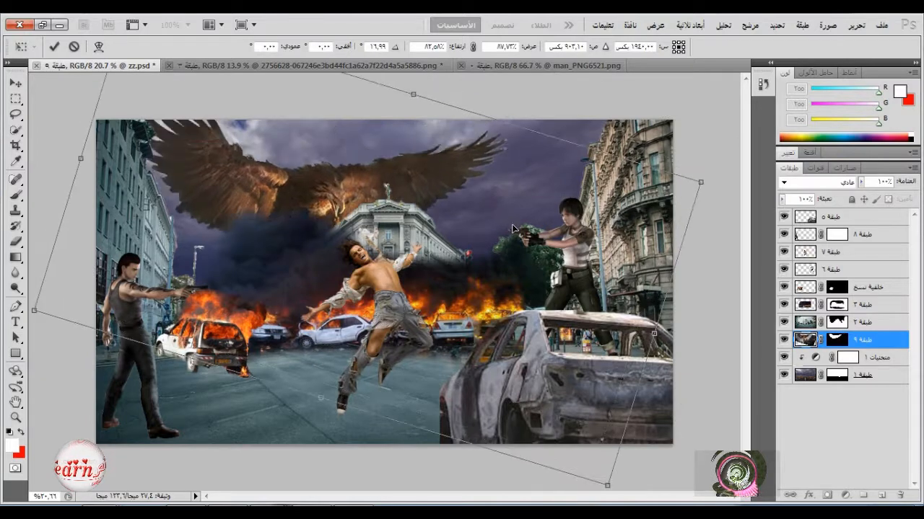
drag(699, 184, 742, 139)
drag(563, 191, 560, 202)
click(53, 46)
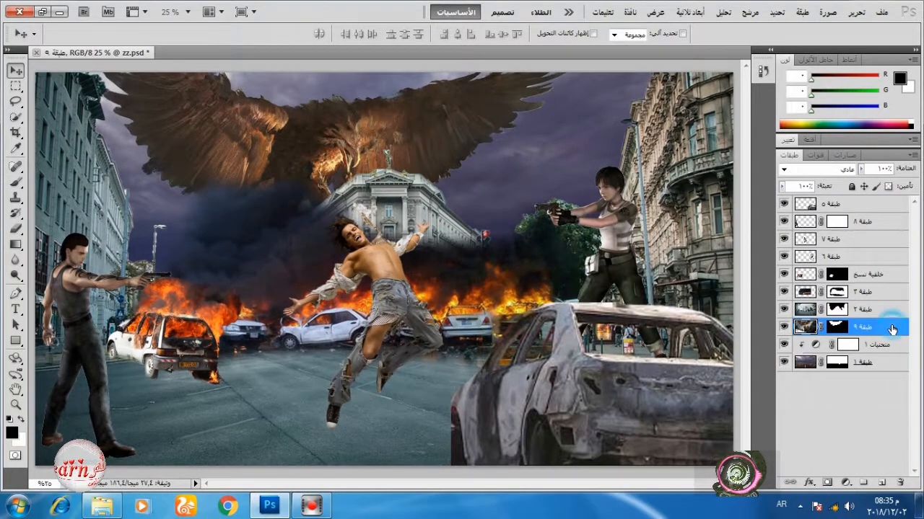
Step: Add an orange Outer Glow to the eagle's layer in Overlay mode with 75% opacity and a size of 250 px
double_click(892, 329)
click(831, 290)
click(689, 270)
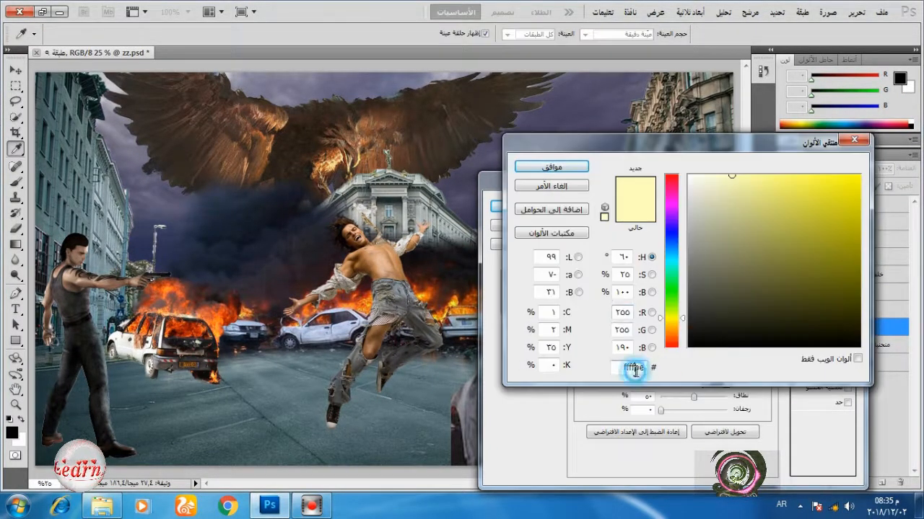
right_click(635, 370)
click(695, 243)
click(553, 169)
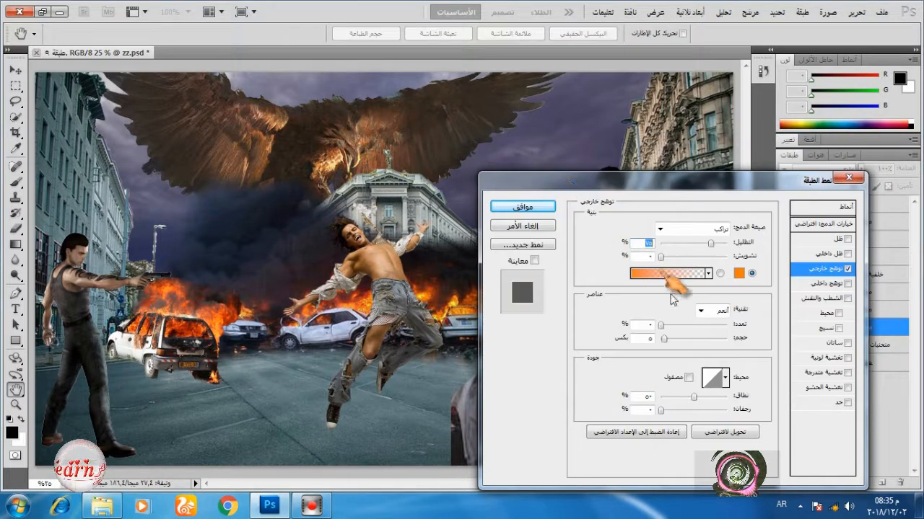
click(537, 208)
Step: Review the eagle layer's Outer Glow settings, then collapse its list of effects
right_click(893, 329)
click(866, 309)
double_click(895, 328)
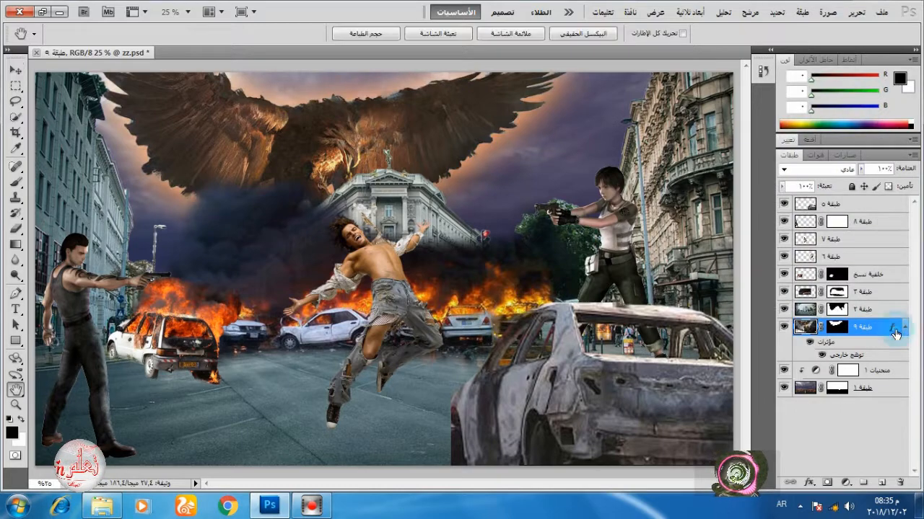
click(821, 268)
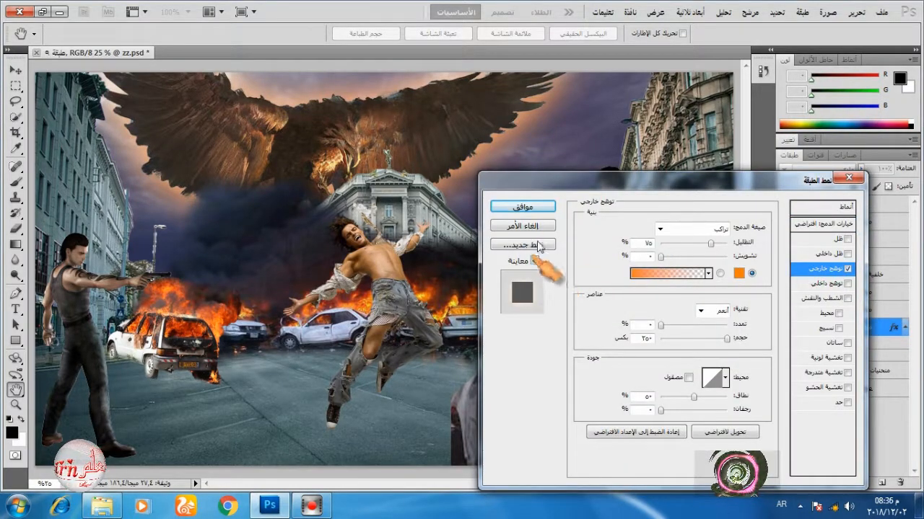
click(522, 207)
click(904, 328)
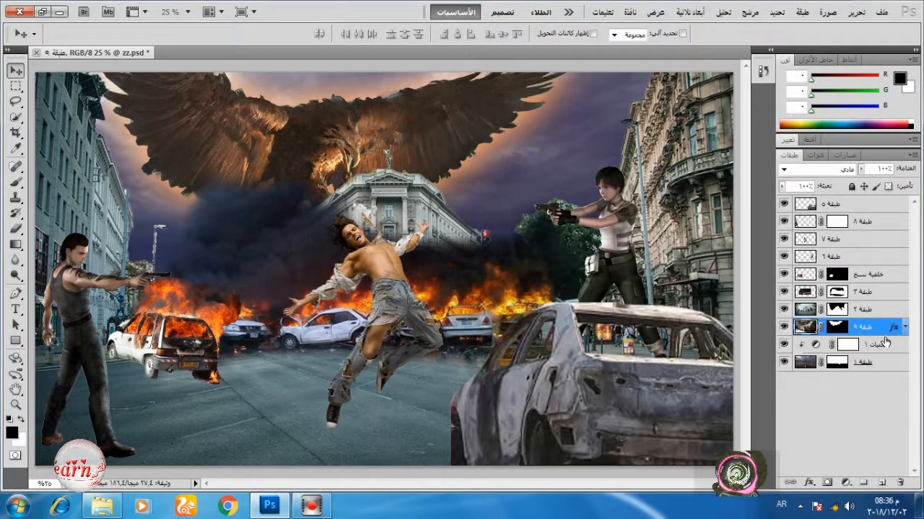
Step: Add a Gradient Map adjustment above the eagle with the Blue, Red, Yellow gradient, clipped to the eagle's layer
click(845, 482)
click(830, 462)
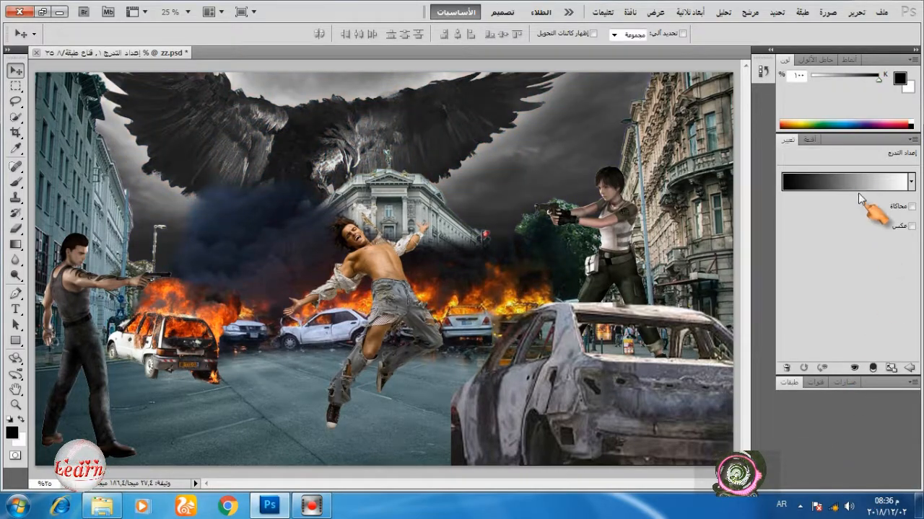
click(858, 182)
click(754, 189)
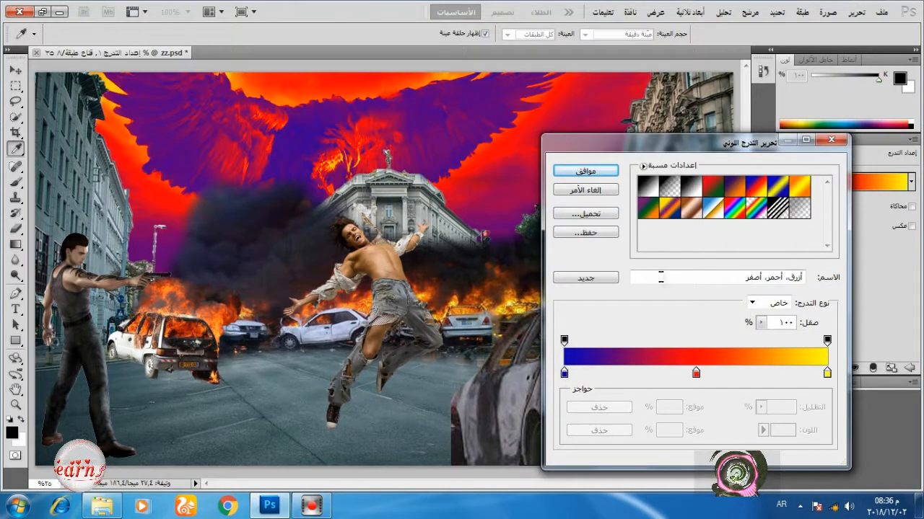
click(583, 173)
Step: Change the blue colour stop of the eagle's Gradient Map to black
click(859, 184)
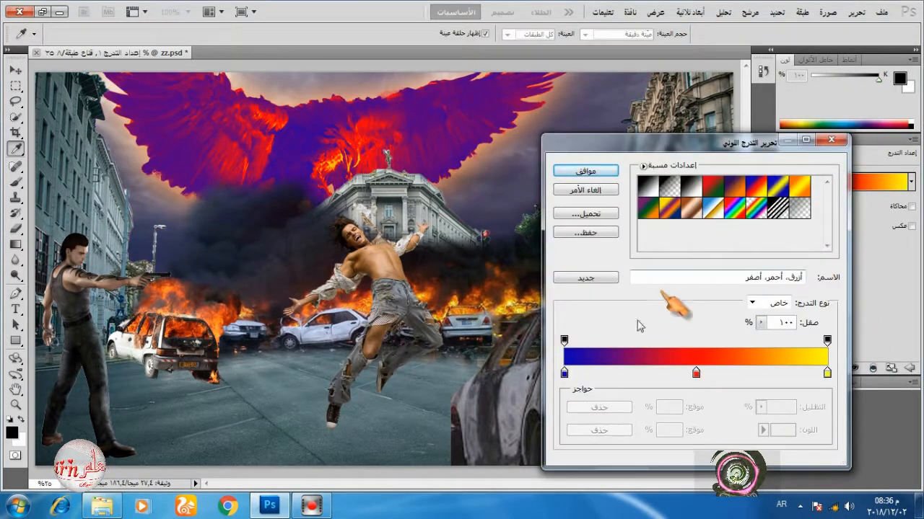
click(564, 373)
click(783, 430)
click(691, 342)
click(565, 172)
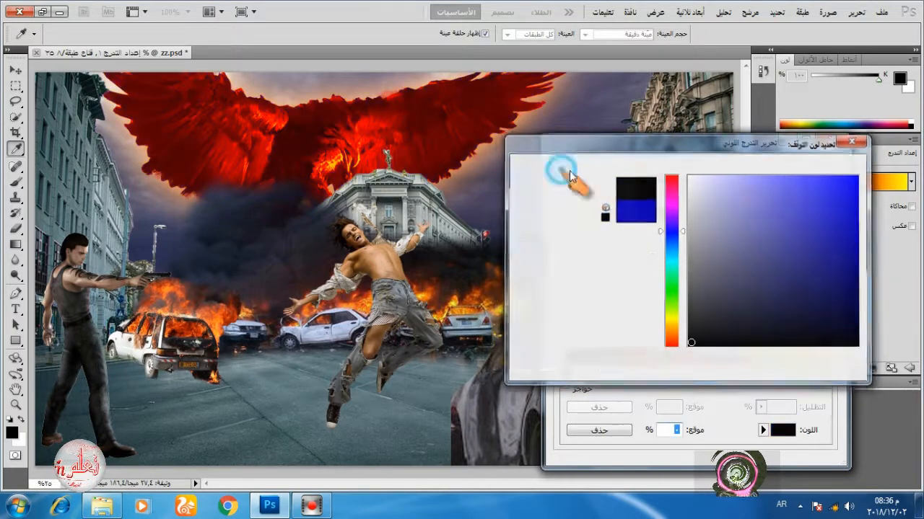
click(585, 171)
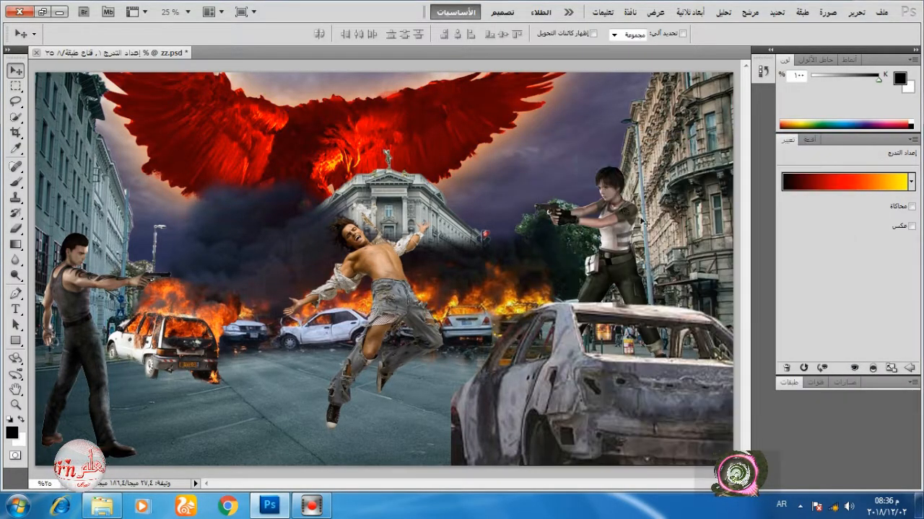
Step: Lower the opacity of the eagle's Gradient Map layer to 63%
click(785, 382)
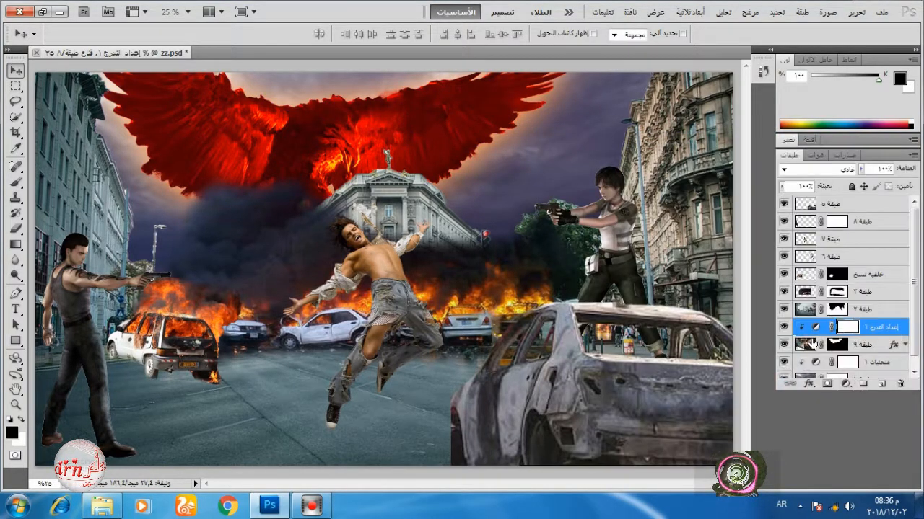
click(863, 170)
drag(869, 186, 839, 186)
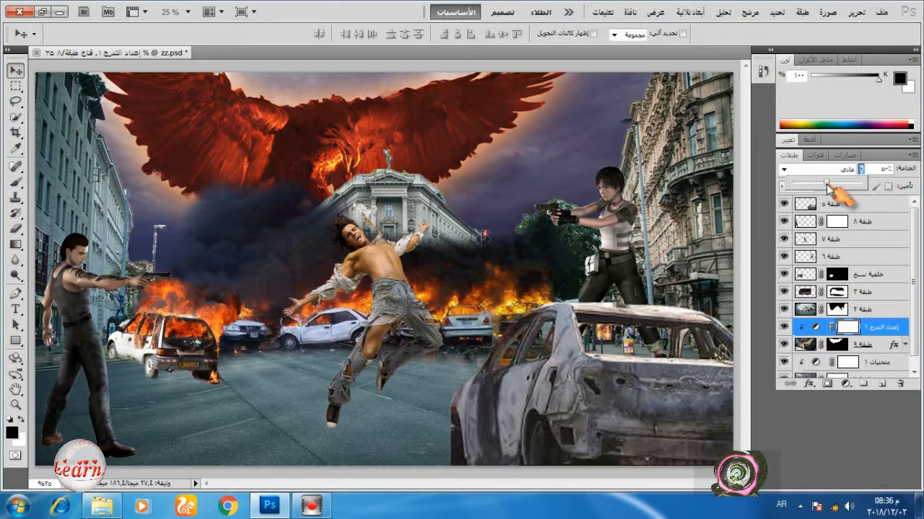
mouse_move(825, 185)
mouse_down()
mouse_move(862, 193)
mouse_move(839, 189)
mouse_up()
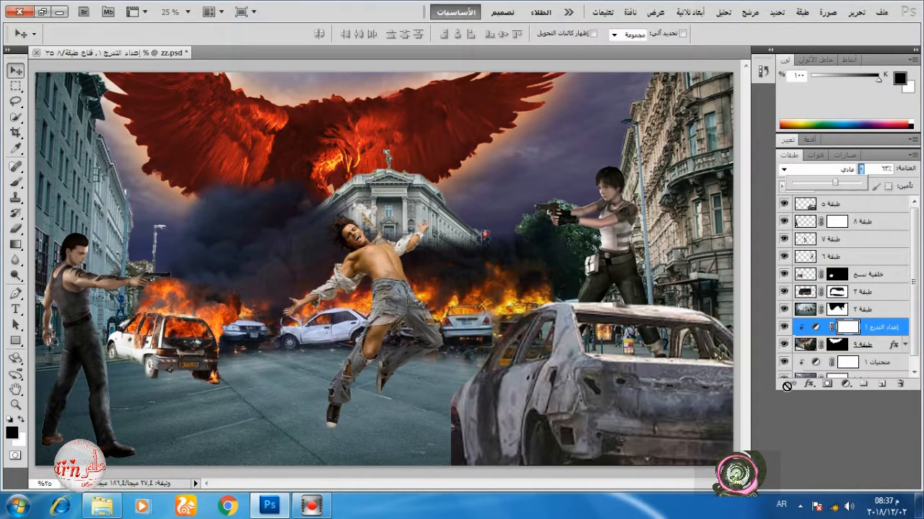
Step: Add a Curves adjustment above all layers and raise the blue channel's black point to an output of 49
drag(914, 332, 915, 352)
scroll(890, 256, up, 1)
click(869, 209)
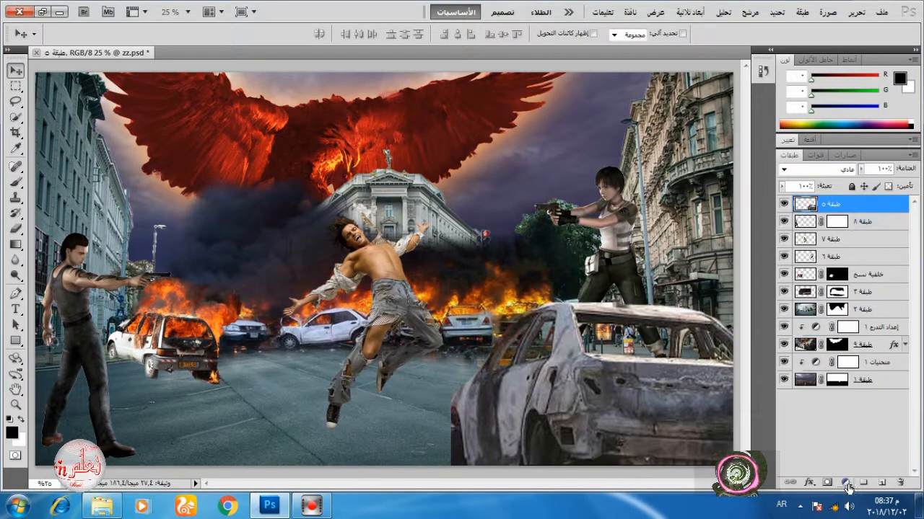
click(844, 482)
click(803, 289)
click(882, 183)
click(880, 225)
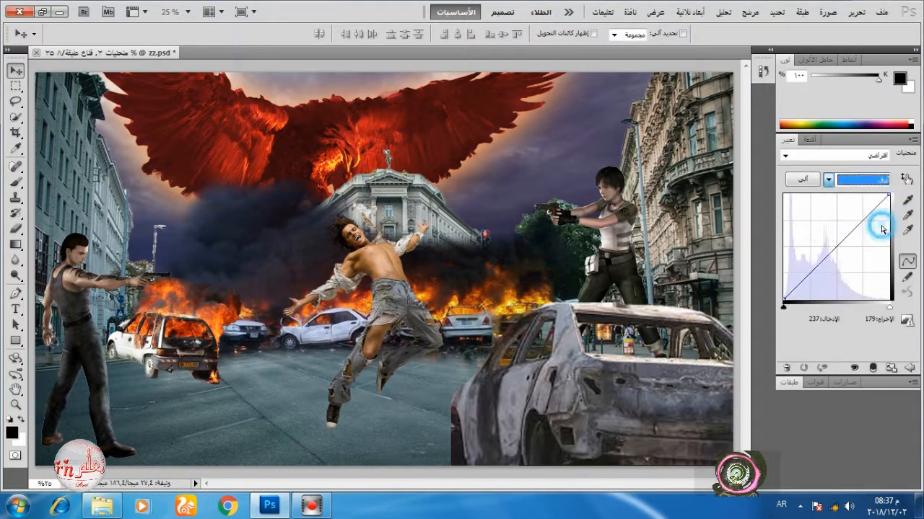
drag(783, 301, 783, 285)
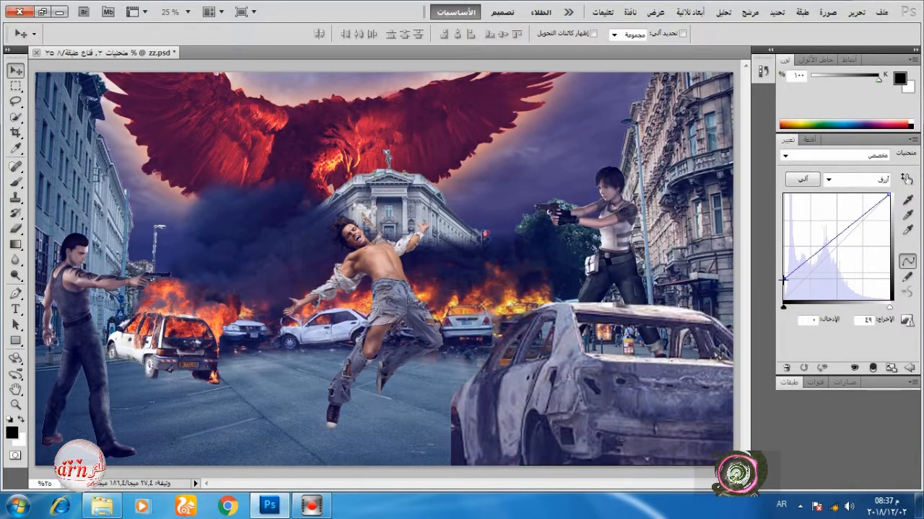
Step: Select the eagle's Gradient Map layer, then open the bonfire smoke photo from Windows Photo Viewer in Adobe Photoshop CS5
click(789, 383)
scroll(858, 341, down, 1)
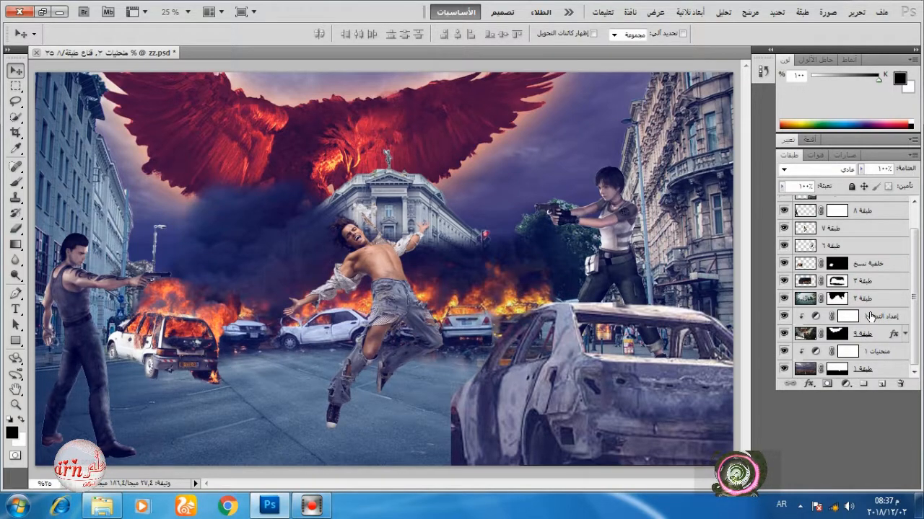
click(871, 318)
mouse_move(351, 505)
click(493, 433)
right_click(454, 332)
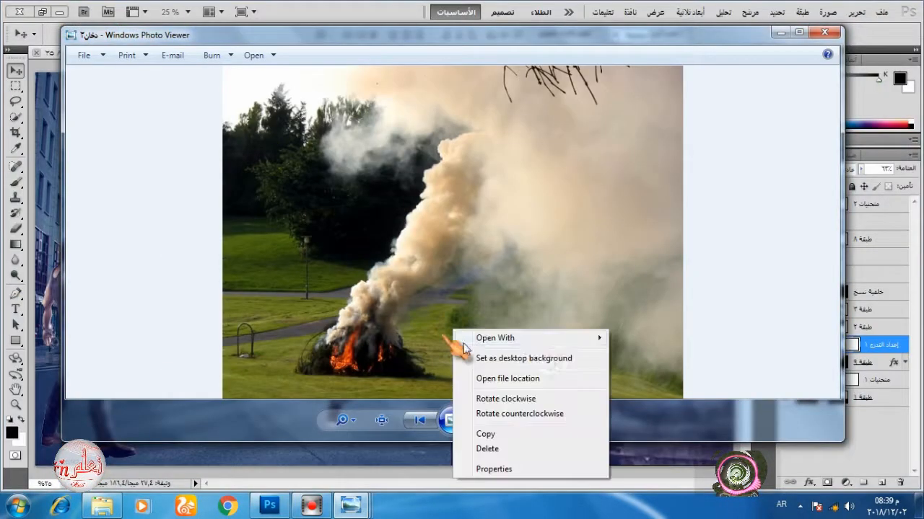
click(591, 339)
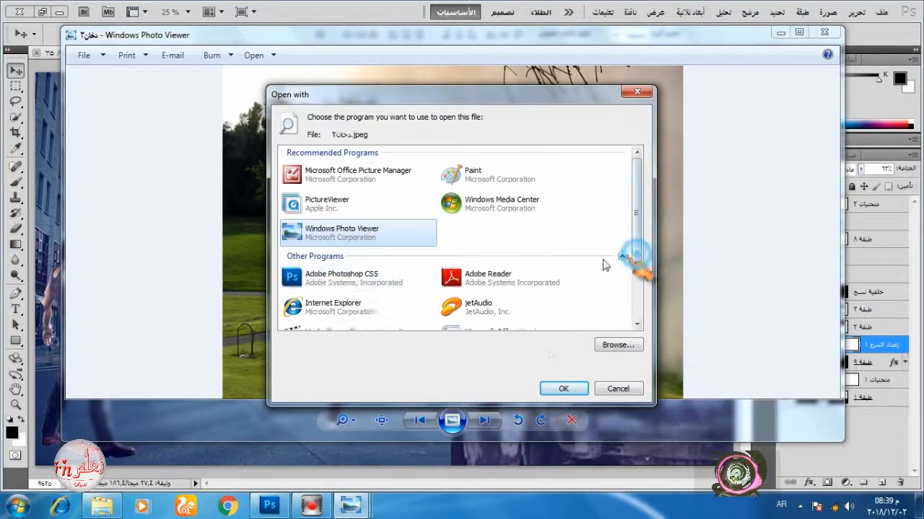
click(408, 278)
click(567, 388)
Step: Select the smoke column and the cloud above it in the photo with the Quick Selection tool
click(16, 116)
mouse_move(290, 336)
mouse_down()
mouse_move(364, 267)
mouse_move(484, 193)
mouse_move(536, 183)
mouse_move(482, 384)
mouse_move(612, 435)
mouse_move(375, 335)
mouse_move(349, 393)
mouse_move(305, 338)
mouse_move(319, 355)
mouse_move(339, 331)
mouse_move(317, 349)
mouse_up()
drag(418, 140, 336, 117)
drag(241, 94, 245, 134)
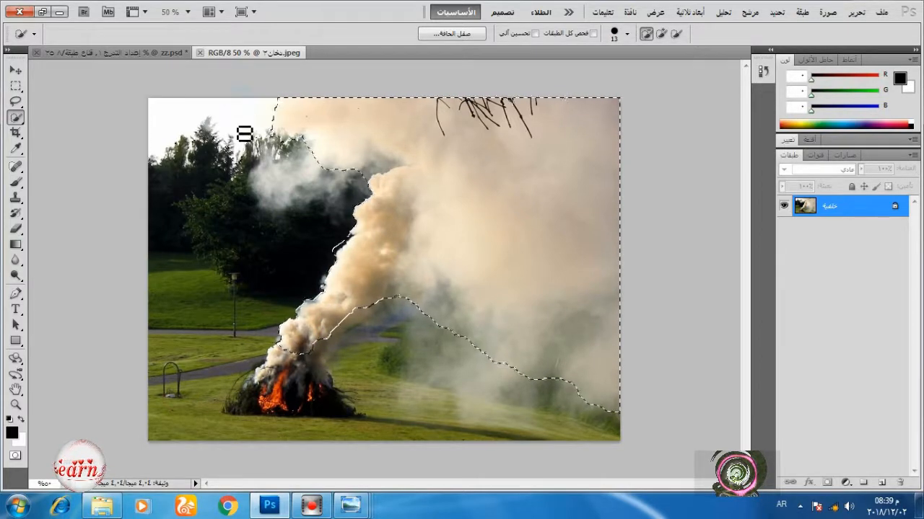
Step: Duplicate the smoke photo's background layer, mask the copy with the selection and hide the original background
mouse_move(842, 206)
mouse_down()
mouse_move(842, 473)
mouse_move(882, 482)
mouse_up()
click(827, 482)
click(784, 227)
Step: Paint black on the smoke's mask with a soft 128 px brush to hide the branches and soften the cloud's outer edges
click(16, 181)
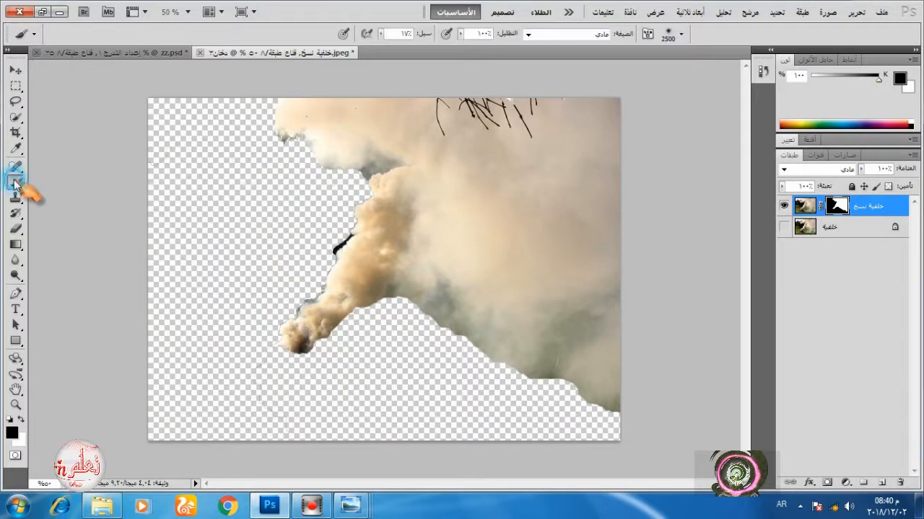
right_click(326, 110)
key(Return)
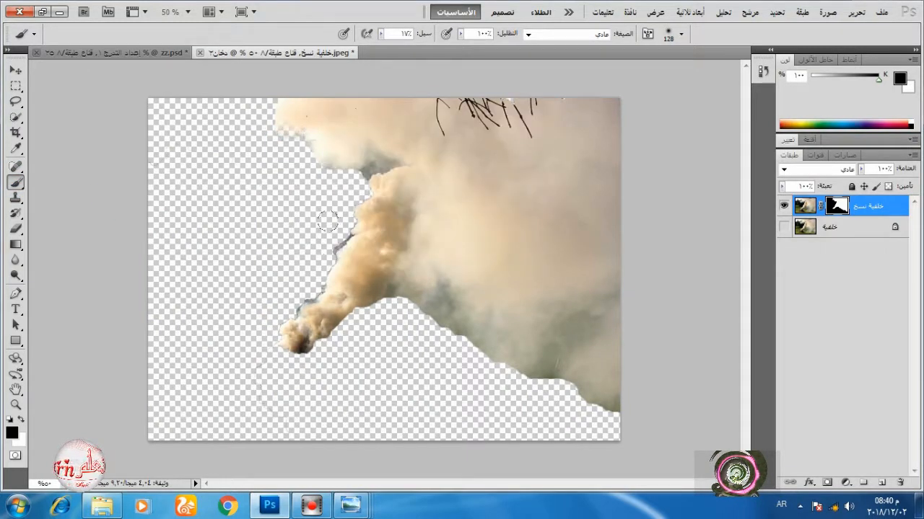
mouse_move(429, 116)
mouse_down()
mouse_move(552, 114)
mouse_move(439, 122)
mouse_up()
mouse_move(402, 302)
mouse_down()
mouse_move(581, 395)
mouse_move(464, 350)
mouse_move(604, 409)
mouse_up()
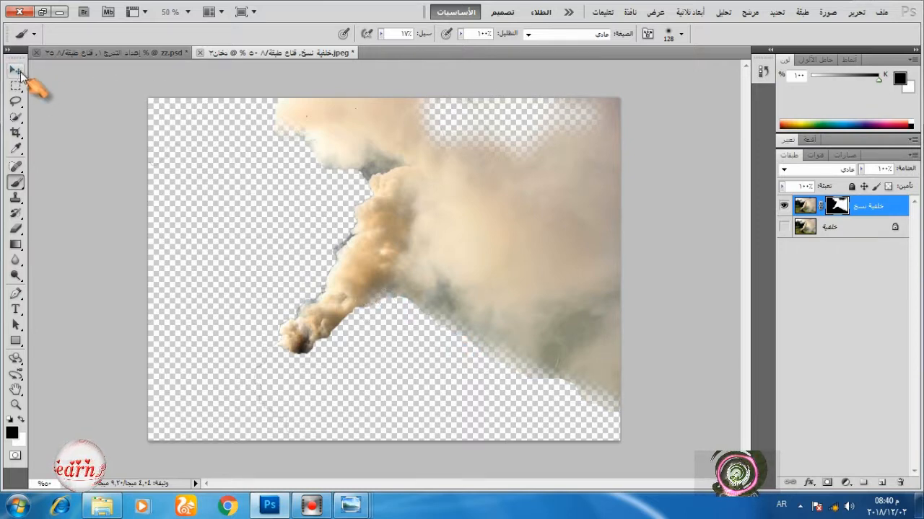
Step: Bring the masked smoke into the street composite, place its layer above the street photo's layer and move it over the domed building
click(18, 72)
drag(425, 180, 503, 260)
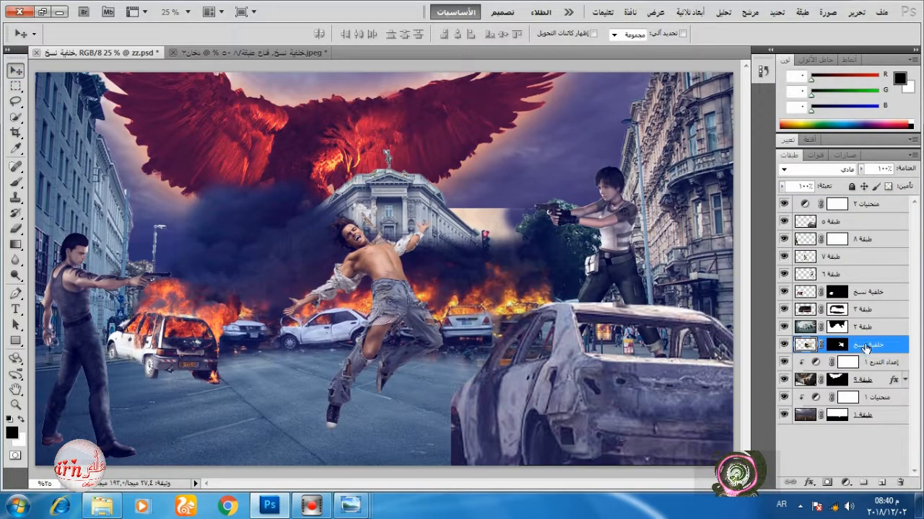
drag(865, 349, 864, 320)
drag(534, 252, 462, 111)
Step: Rotate the smoke 41.61° counterclockwise, enlarge it to 119.39% width and 144.93% height, and apply the transformation
click(856, 12)
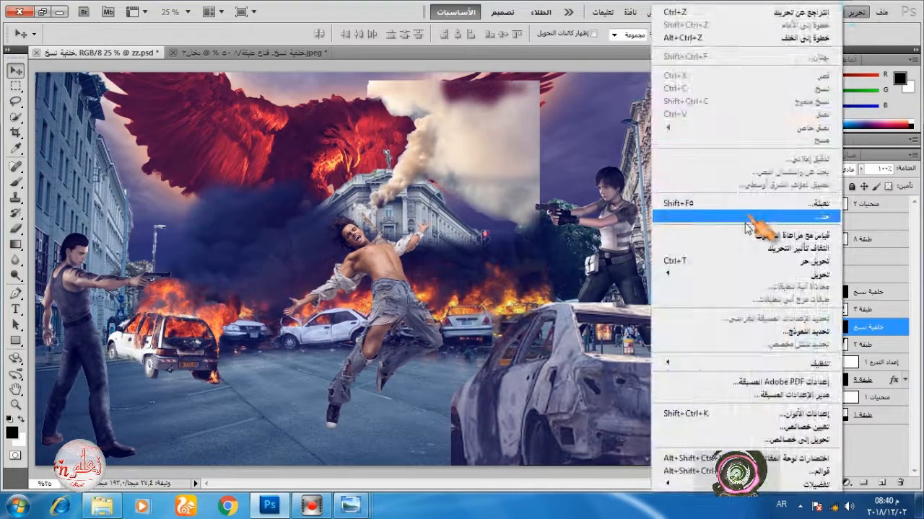
click(814, 261)
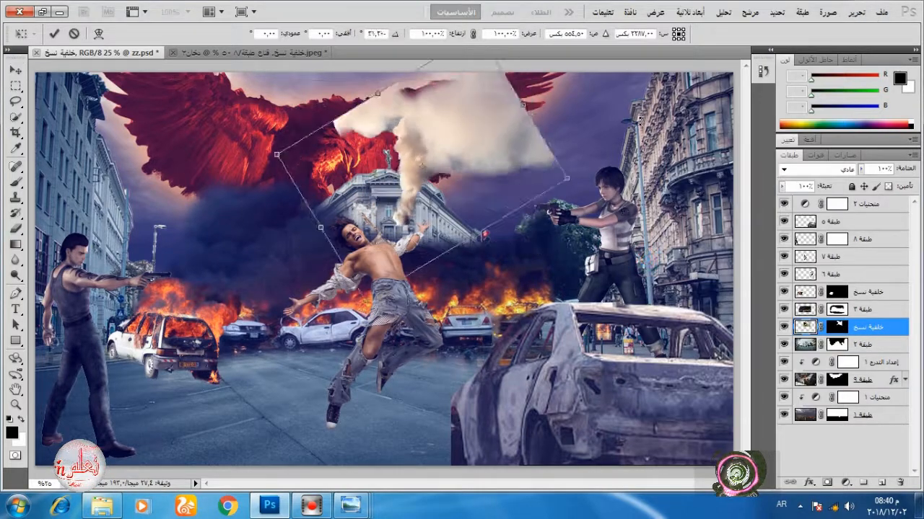
drag(489, 176, 475, 228)
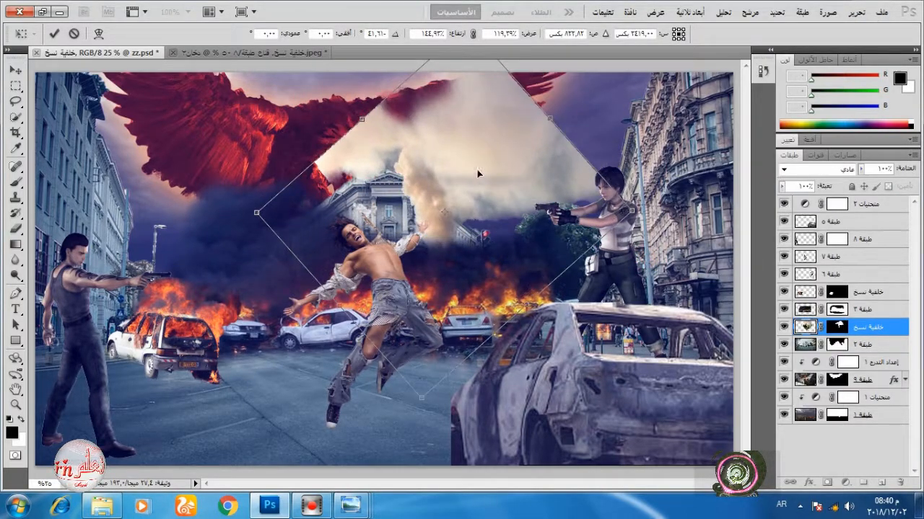
click(54, 33)
Step: Move the smoke layer above the burning cars' layer and lower the smoke so its column rises from the flames
click(784, 310)
click(785, 310)
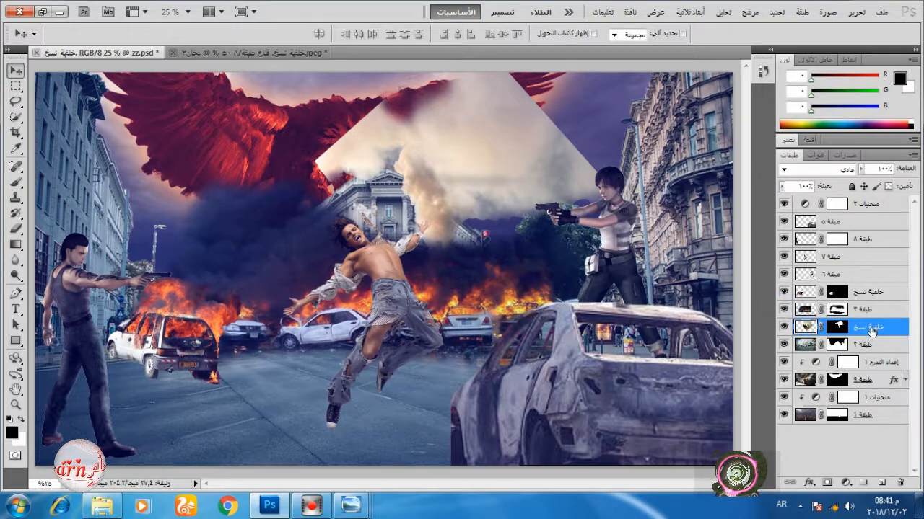
drag(869, 327, 851, 301)
drag(444, 175, 439, 199)
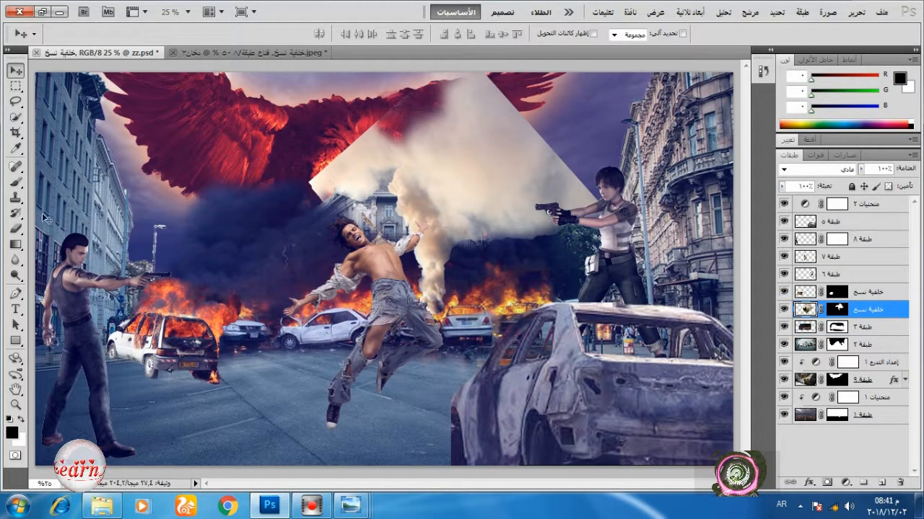
Step: Paint black on the tan smoke's mask with soft 188 px and 430 px brushes to hide its straight outer edges
click(15, 182)
click(837, 309)
click(380, 33)
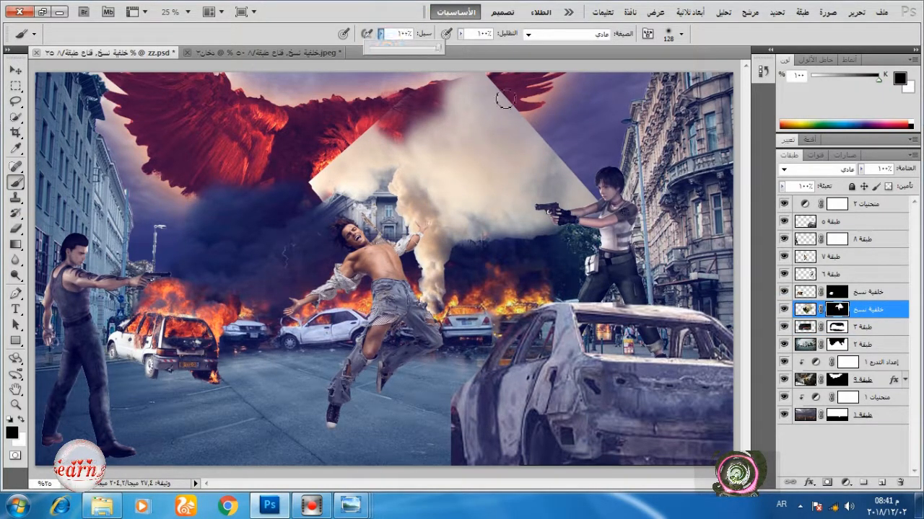
right_click(573, 109)
click(737, 137)
mouse_move(478, 78)
mouse_down()
mouse_move(542, 165)
mouse_move(497, 110)
mouse_up()
right_click(559, 123)
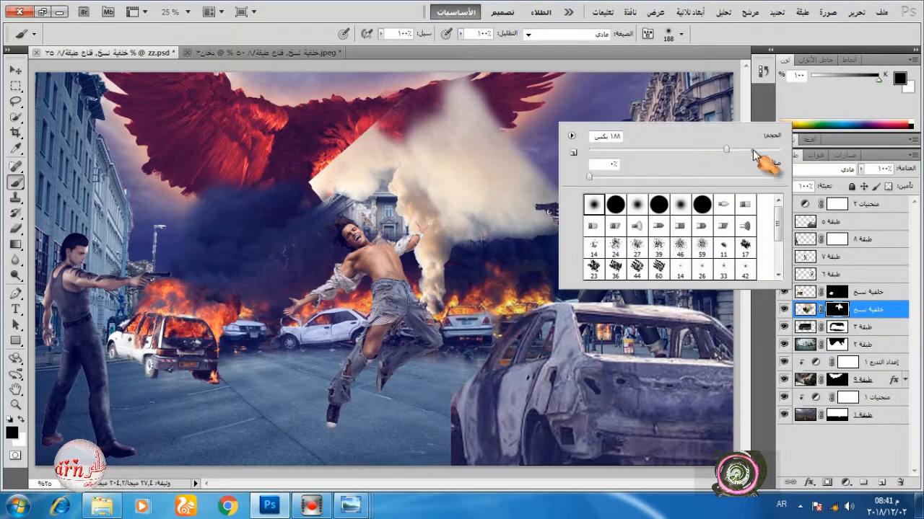
click(751, 151)
drag(350, 128, 345, 165)
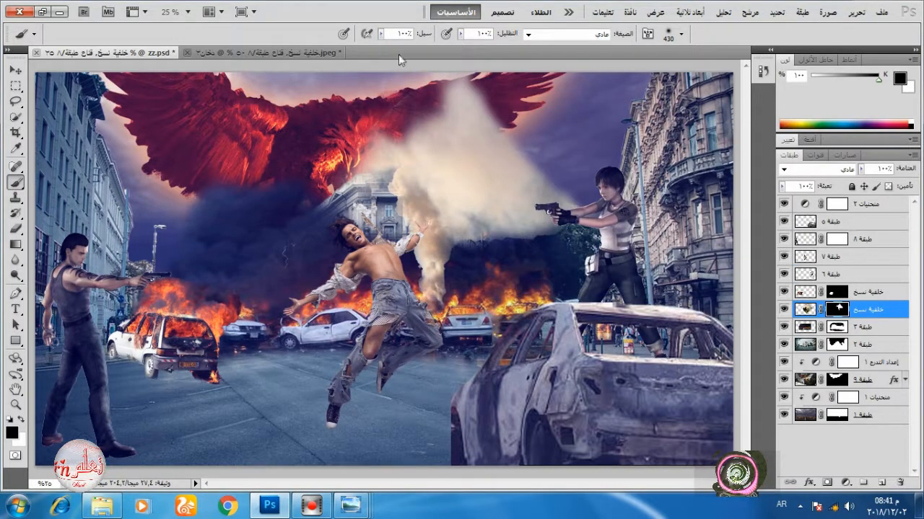
Step: Lower the brush flow to 39% and dab black on the smoke's mask to thin the column and inner cloud
click(381, 34)
click(340, 46)
click(432, 276)
click(430, 204)
click(476, 168)
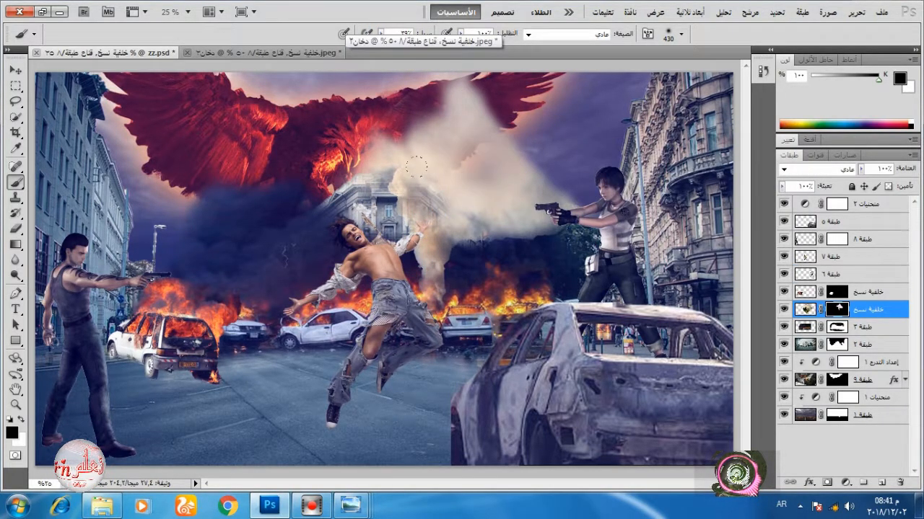
click(495, 252)
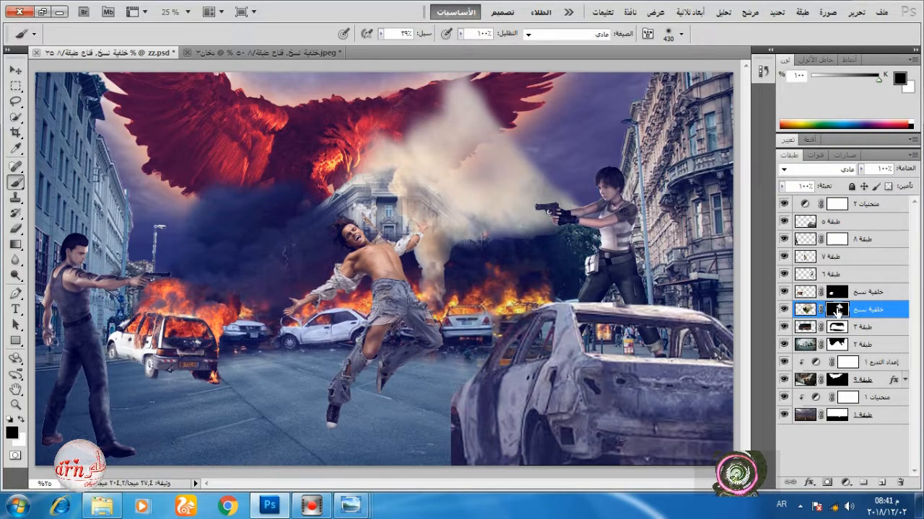
Step: Add a Levels adjustment clipped to the tan smoke, with the input black point at 79 and the output white at 232
click(845, 484)
click(811, 287)
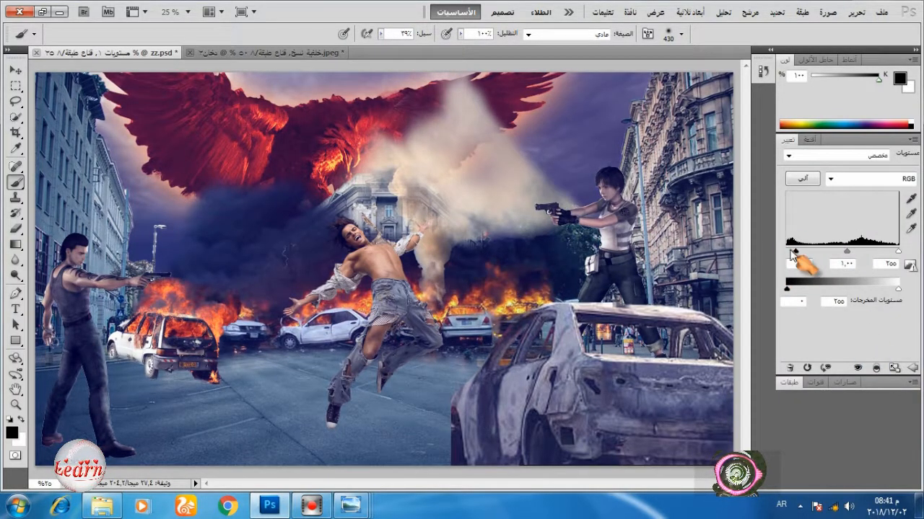
drag(795, 251, 824, 253)
mouse_move(897, 251)
mouse_down()
mouse_move(886, 254)
mouse_move(902, 253)
mouse_up()
drag(898, 290, 888, 290)
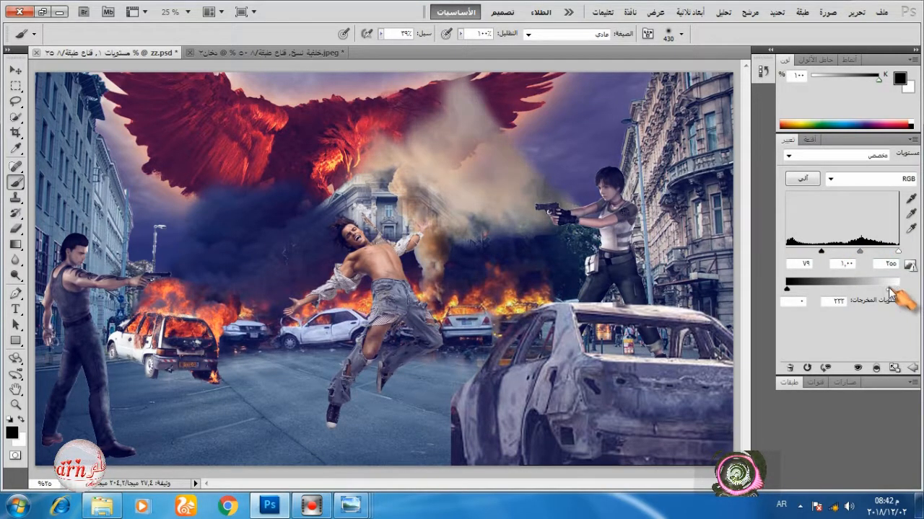
click(788, 382)
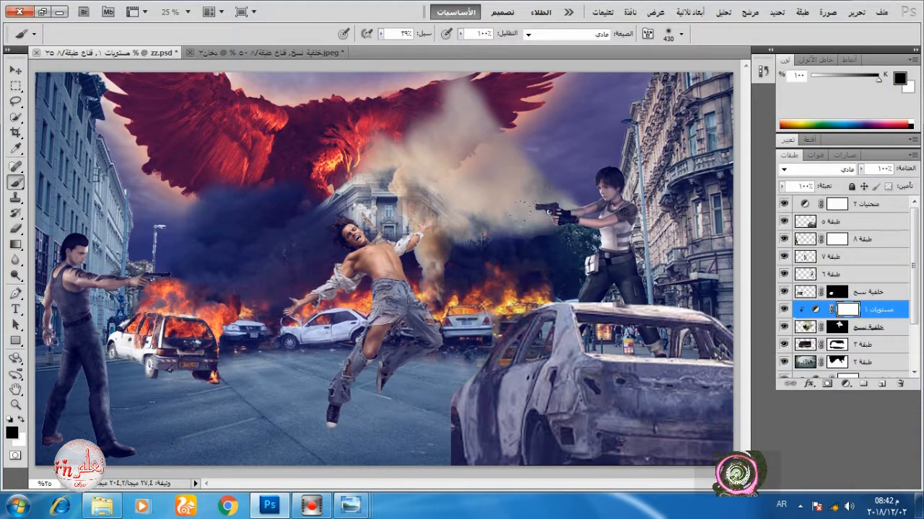
Step: Add a Curves adjustment clipped to the tan smoke to darken it and strengthen its contrast, and reselect the smoke layer's mask
click(837, 326)
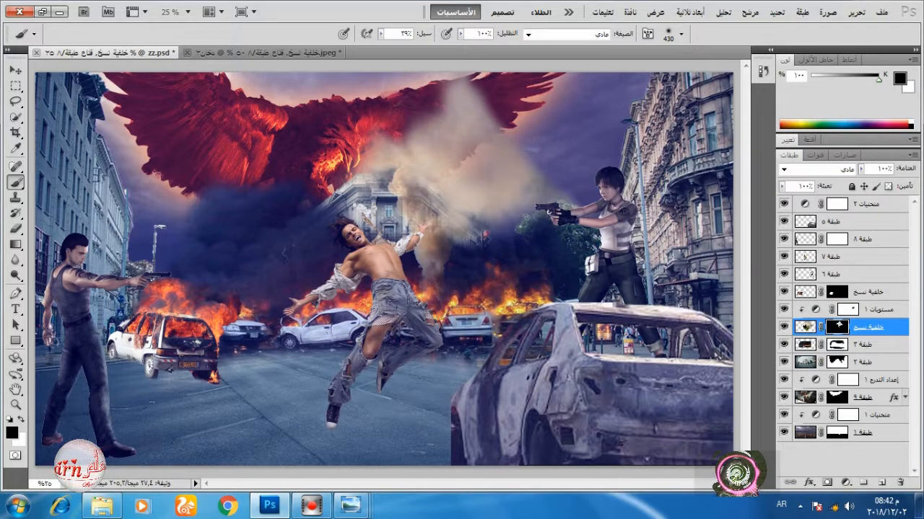
click(845, 482)
click(767, 290)
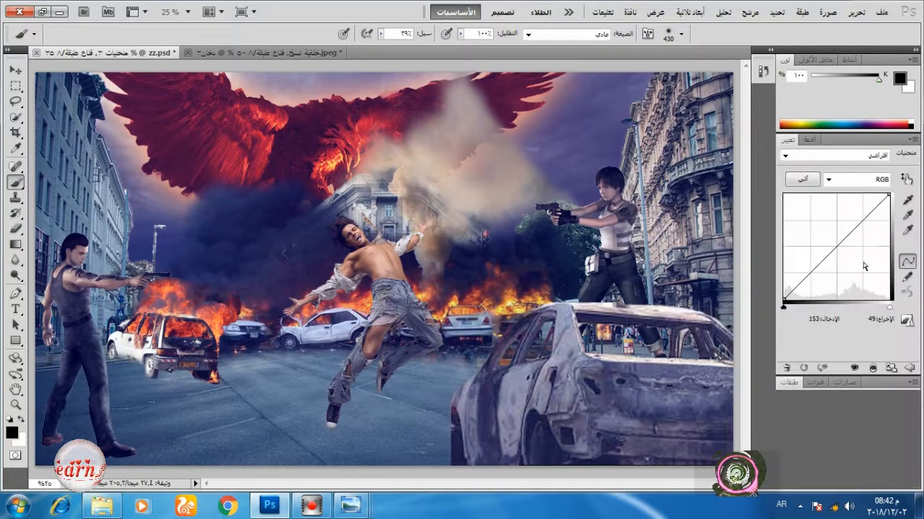
mouse_move(890, 195)
mouse_down()
mouse_move(891, 217)
mouse_move(893, 209)
mouse_up()
drag(822, 266, 832, 268)
drag(888, 210, 887, 241)
drag(831, 268, 880, 204)
click(790, 384)
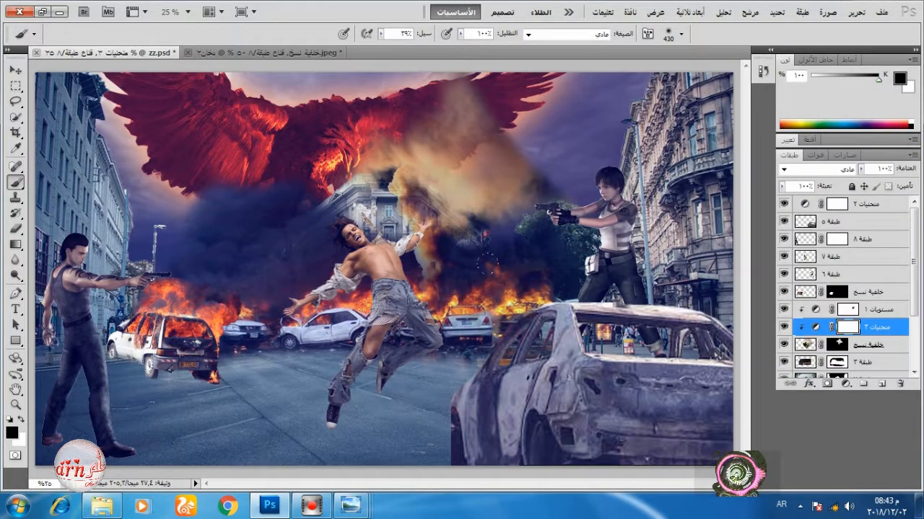
click(790, 351)
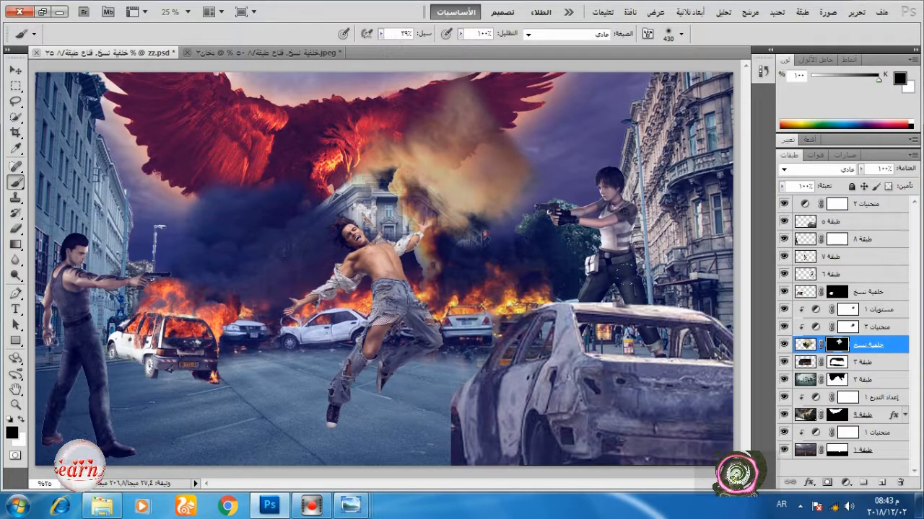
Step: Open the grey smoke photo دخان١.jpg from the image viewer in Photoshop and accept the pixel aspect ratio notice
mouse_move(354, 510)
click(344, 433)
right_click(491, 289)
mouse_move(569, 329)
click(672, 328)
click(467, 195)
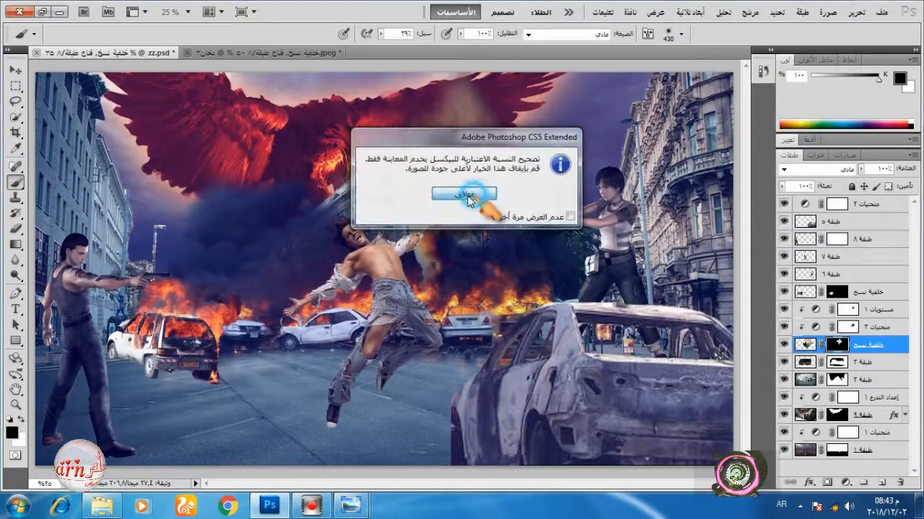
Step: Quick-select the grey smoke plume, duplicate the background layer, mask the copy to the selection and hide the original
click(16, 117)
mouse_move(354, 228)
mouse_down()
mouse_move(427, 324)
mouse_move(405, 381)
mouse_move(366, 165)
mouse_move(431, 133)
mouse_move(286, 215)
mouse_move(197, 182)
mouse_move(184, 301)
mouse_move(233, 340)
mouse_move(135, 356)
mouse_move(262, 233)
mouse_up()
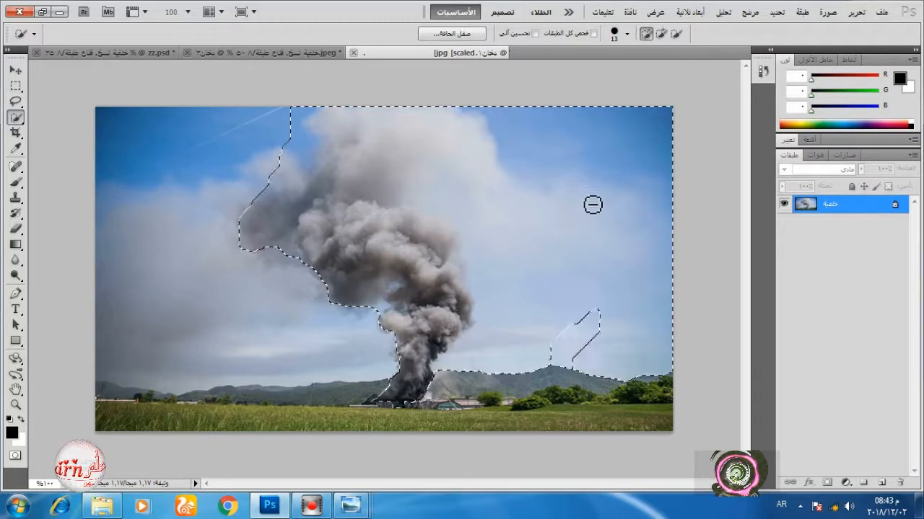
drag(592, 204, 534, 170)
click(16, 70)
drag(878, 204, 881, 482)
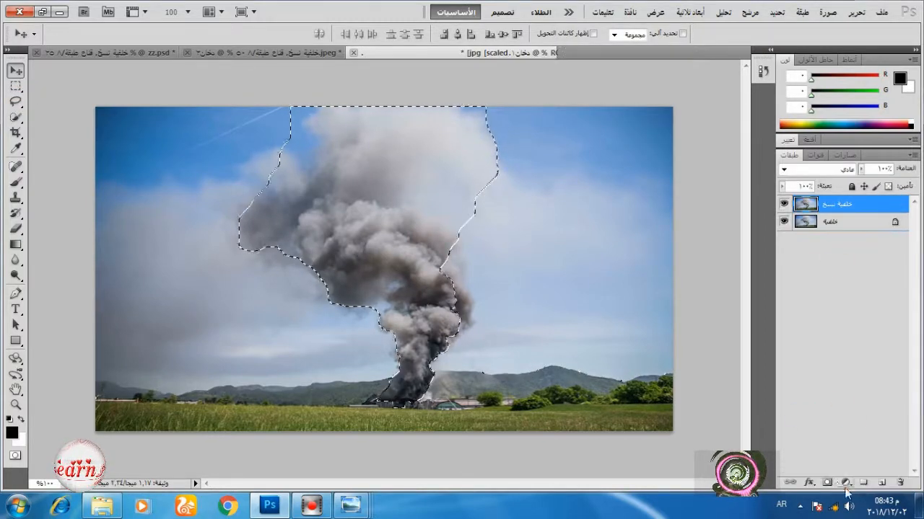
click(827, 482)
click(783, 221)
Step: Paint black on the plume's mask with a soft 109 px brush at 39% flow to remove the blue sky edges
key(b)
right_click(312, 174)
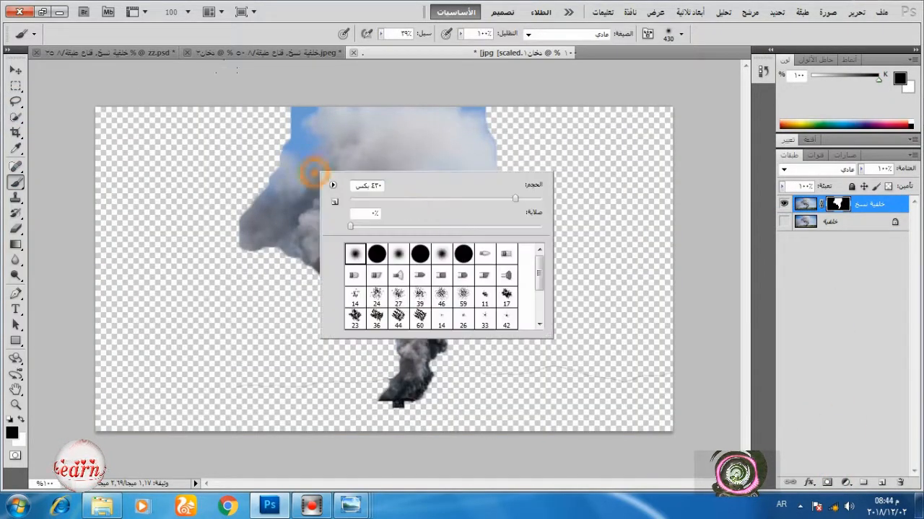
drag(288, 106, 273, 126)
drag(238, 247, 328, 299)
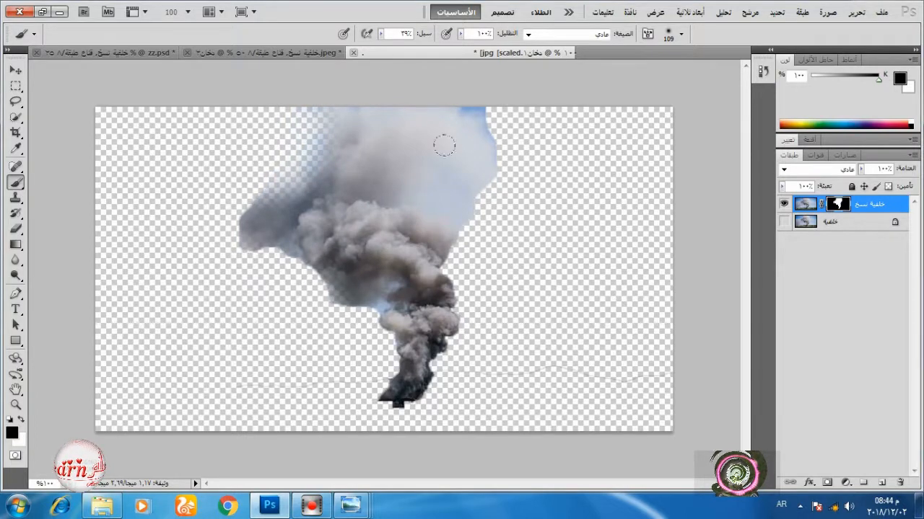
mouse_move(492, 101)
mouse_down()
mouse_move(488, 126)
mouse_move(484, 202)
mouse_up()
Step: Bring the masked grey smoke into the street composite and place its layer above the tan smoke's adjustment layers
click(15, 71)
drag(364, 224, 262, 201)
drag(853, 358, 834, 310)
Step: Scale the grey smoke to 208.79% width and 325.85% height and position it above the burning white car beside the gunman
click(857, 12)
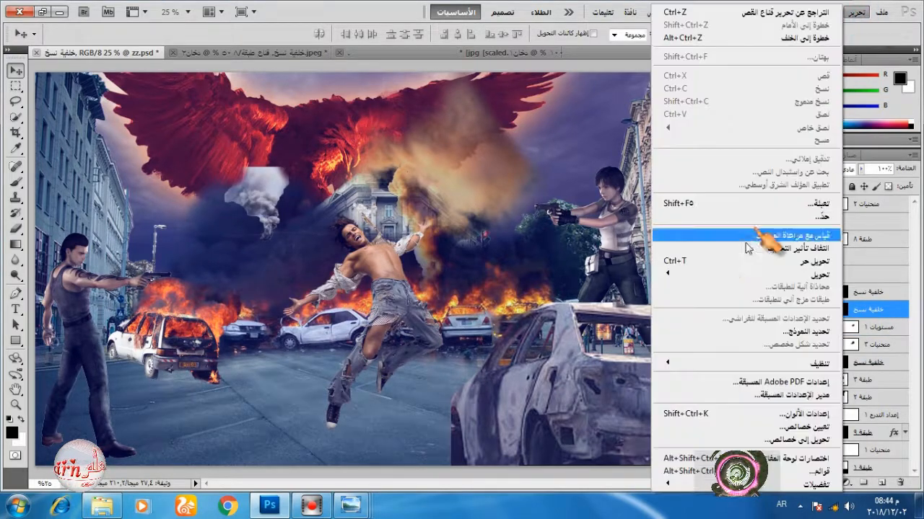
click(747, 236)
drag(454, 410, 482, 432)
drag(482, 164, 545, 90)
drag(472, 140, 336, 119)
drag(64, 78, 124, 150)
mouse_move(280, 208)
mouse_down()
mouse_move(184, 167)
mouse_move(183, 147)
mouse_up()
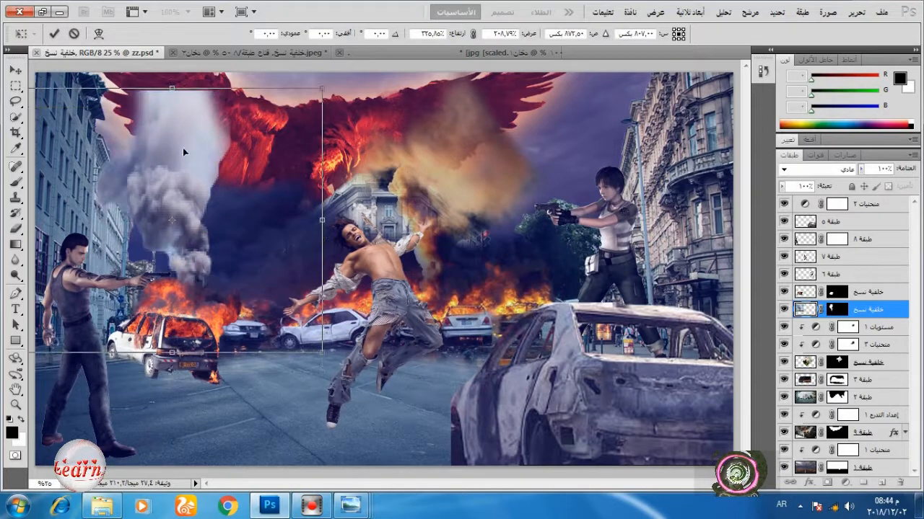
click(55, 34)
Step: Check the burning car layer's visibility and move the grey smoke layer above it
click(784, 292)
click(784, 292)
drag(878, 310, 880, 293)
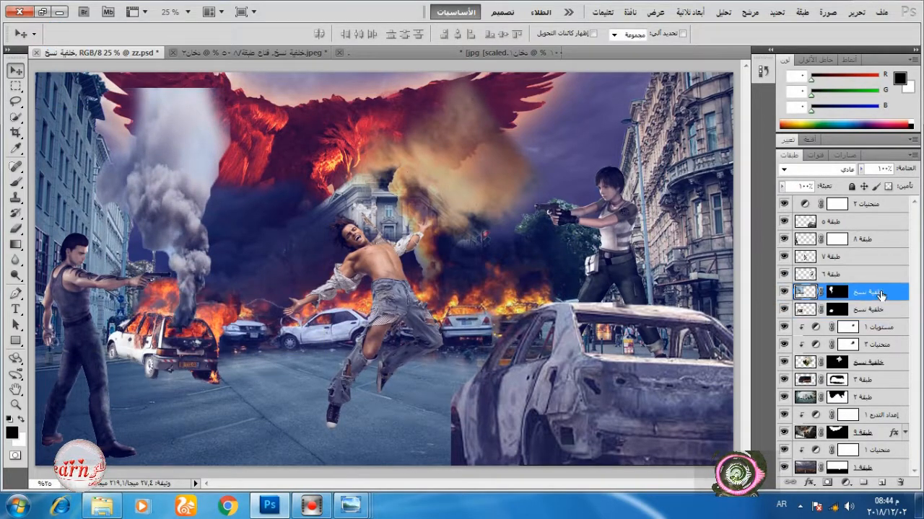
Step: Mask the grey smoke's base, hard top edge and side with a soft 296 px black brush, raising the flow from 39% to 100%
click(15, 182)
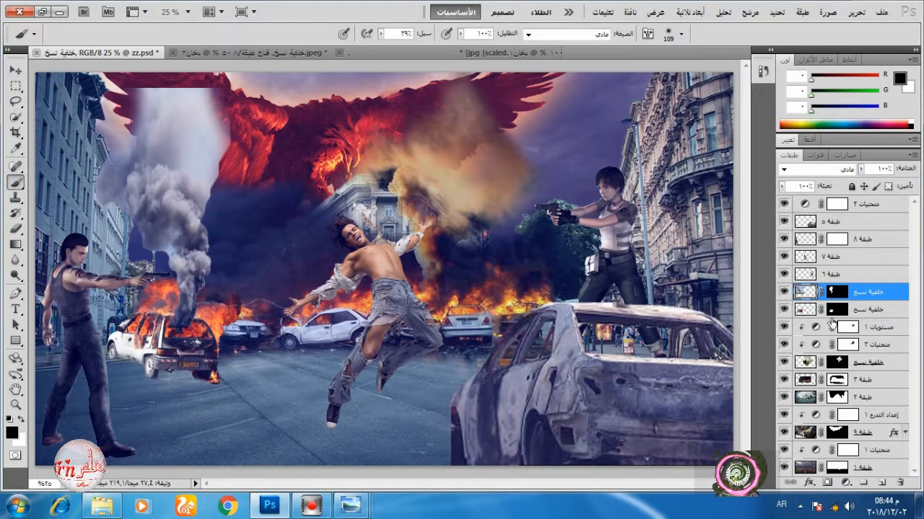
right_click(511, 200)
click(187, 315)
mouse_move(220, 281)
mouse_down()
mouse_move(215, 81)
mouse_move(180, 73)
mouse_move(130, 85)
mouse_move(213, 81)
mouse_up()
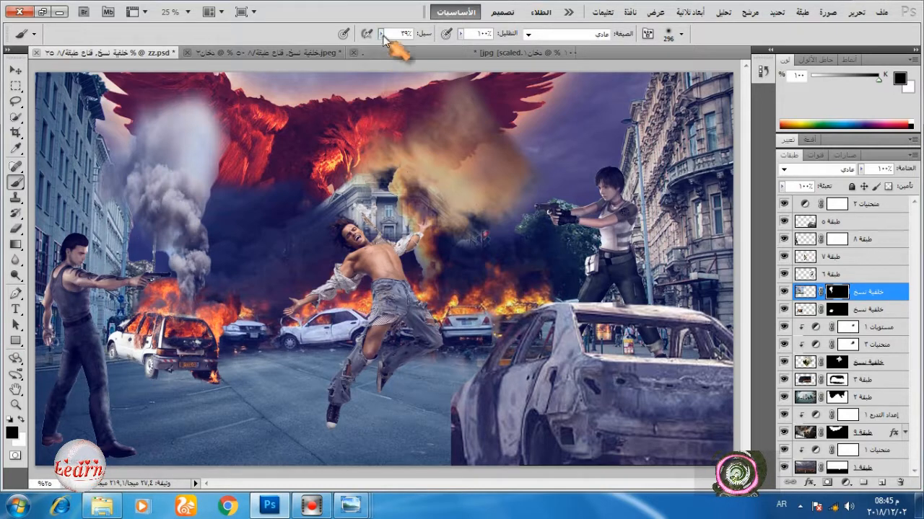
drag(382, 34, 542, 44)
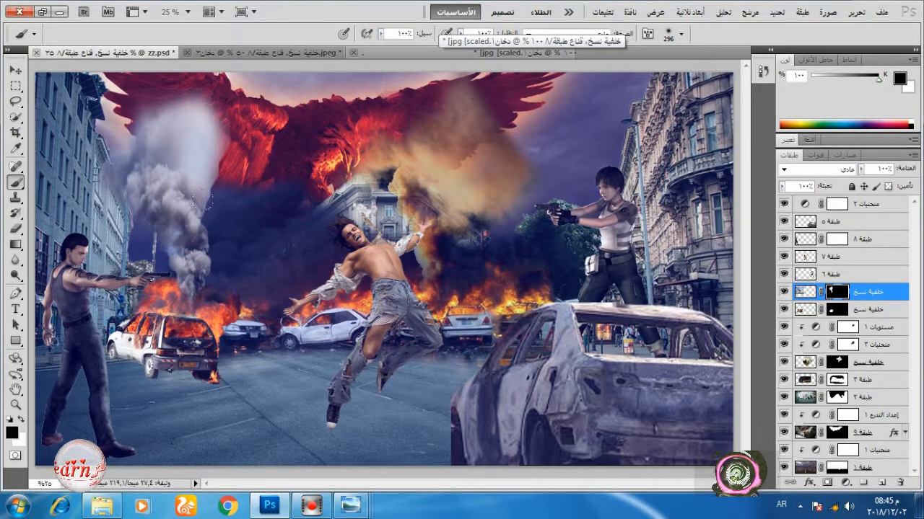
drag(205, 203, 226, 163)
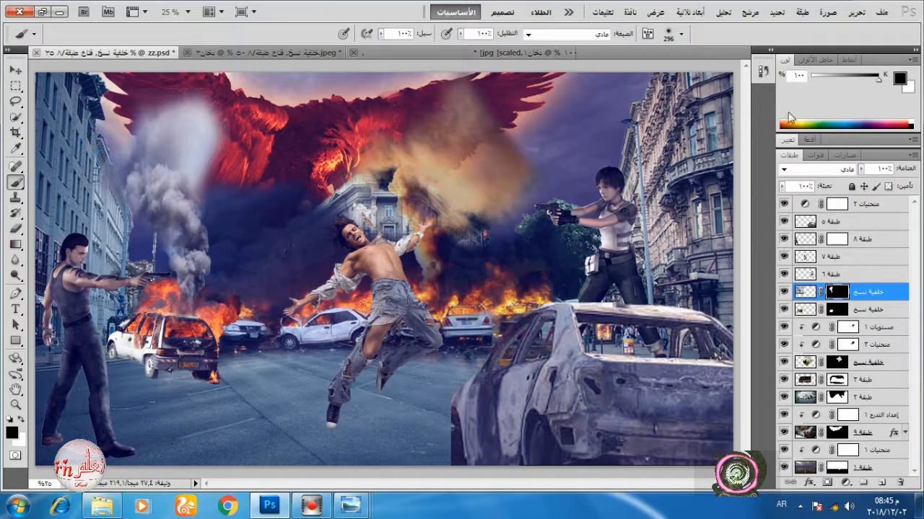
Step: Apply a Gaussian Blur with a 52.4 px radius to the grey smoke's mask
click(750, 13)
mouse_move(736, 165)
click(606, 277)
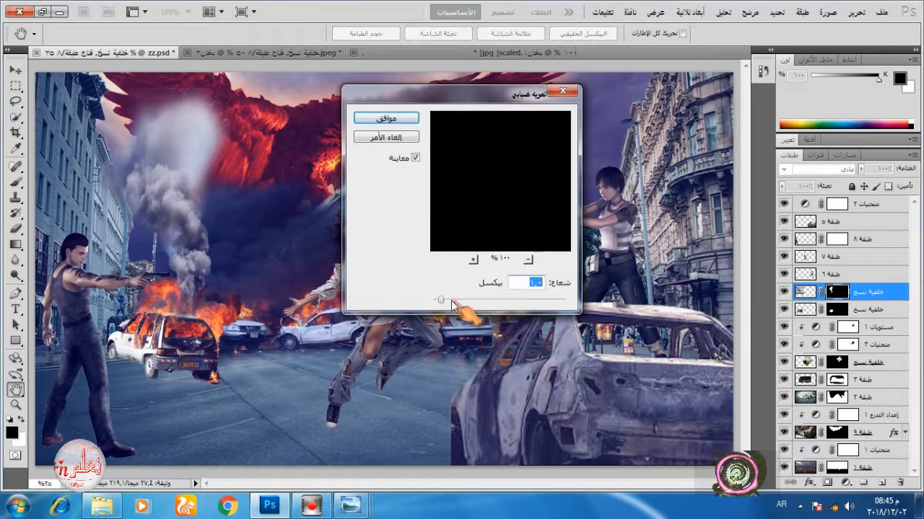
click(415, 157)
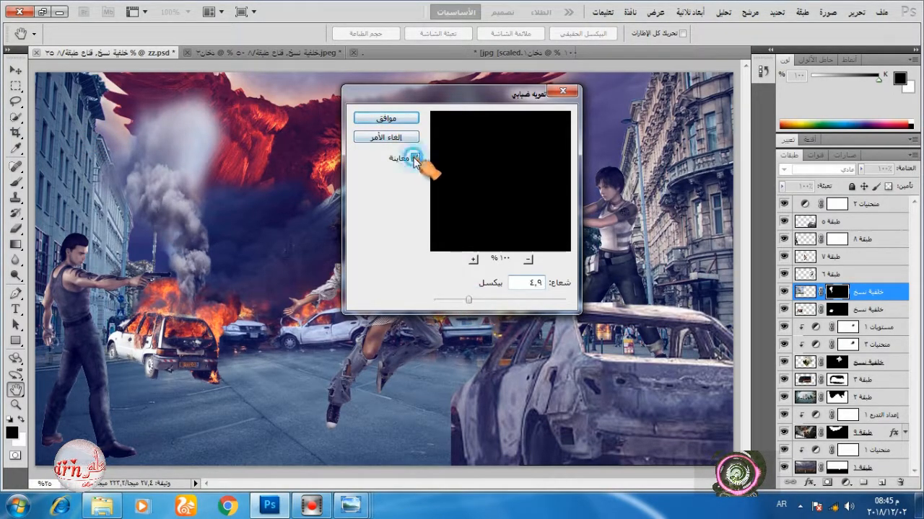
drag(468, 300, 518, 295)
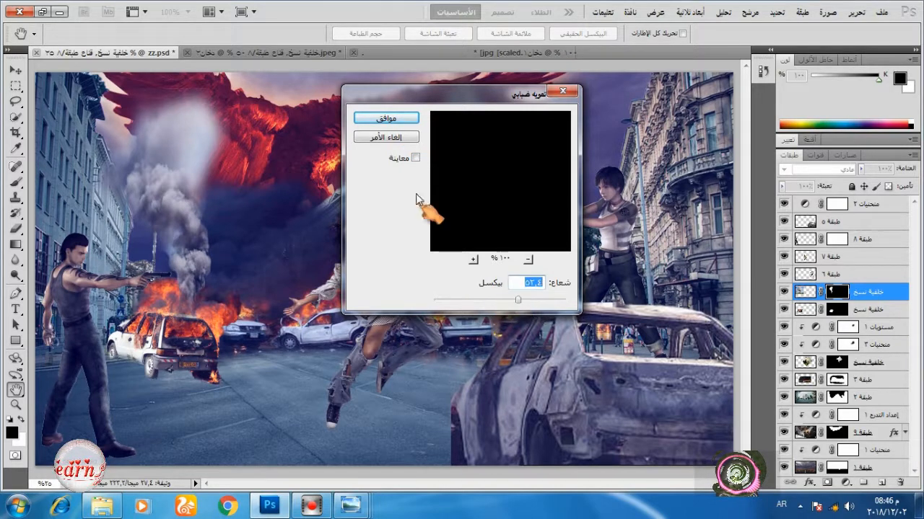
click(416, 158)
click(386, 118)
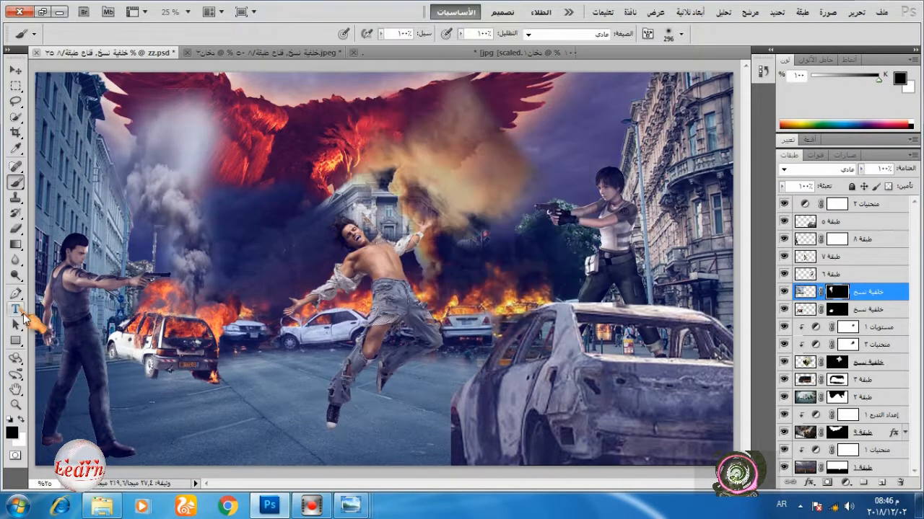
Step: Paint white on the mask with a soft 170 px brush to restore the grey smoke's base above the flames, and return to black
click(25, 425)
right_click(351, 285)
drag(181, 284, 207, 291)
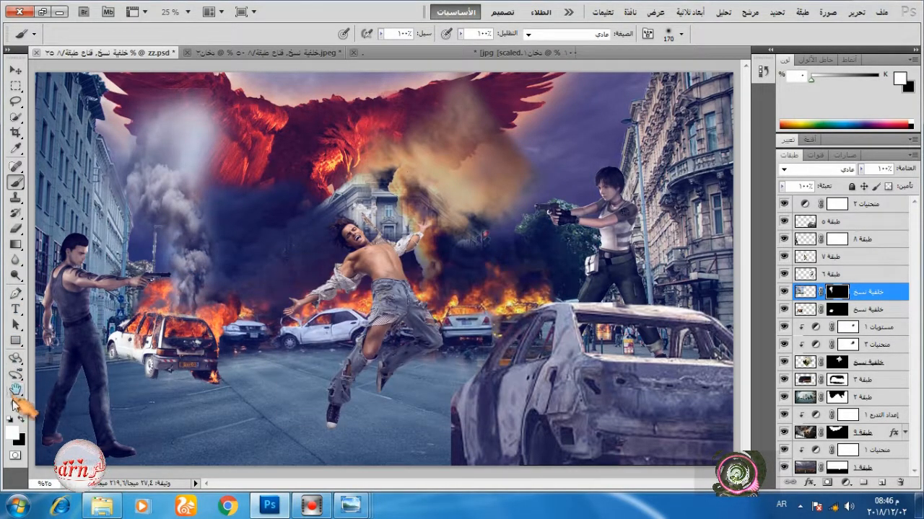
key(x)
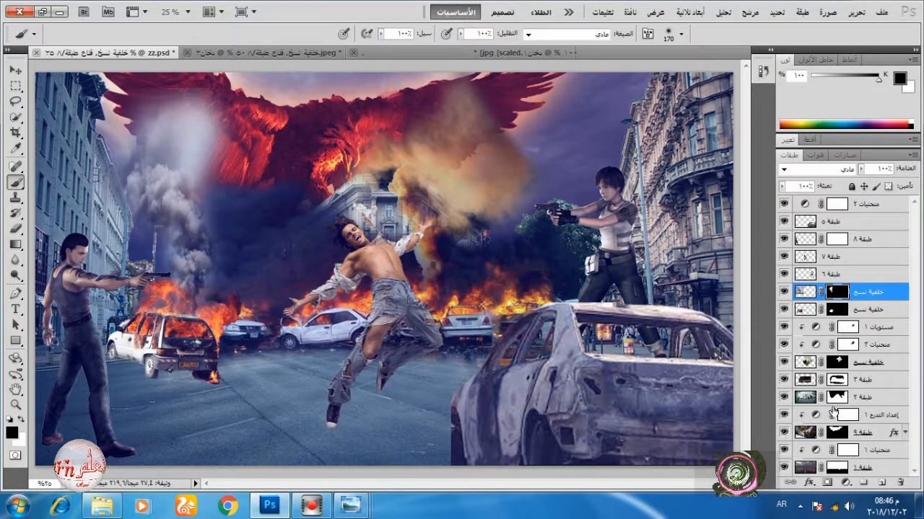
Step: Add a Color Balance adjustment clipped to the grey smoke, with midtones at +57 cyan-red and -86 yellow-blue
click(847, 483)
click(822, 360)
drag(863, 300, 860, 300)
click(871, 368)
drag(864, 243, 885, 244)
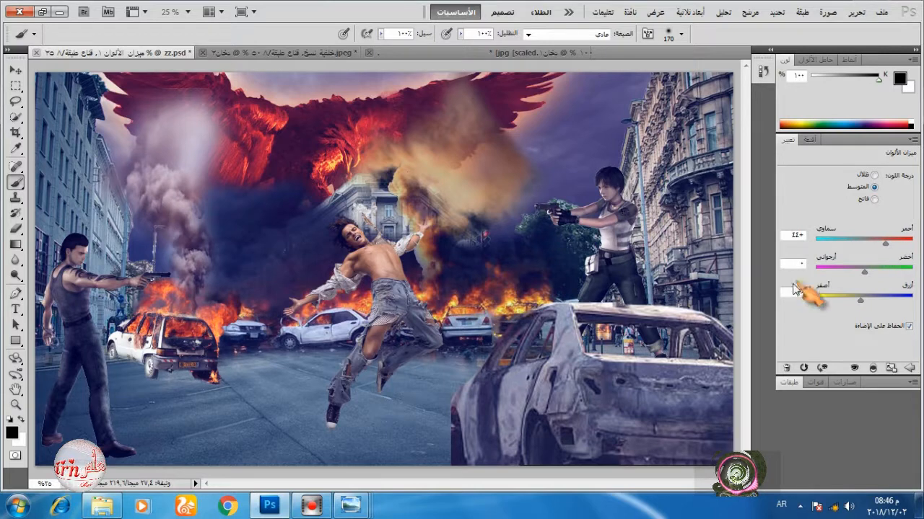
click(789, 383)
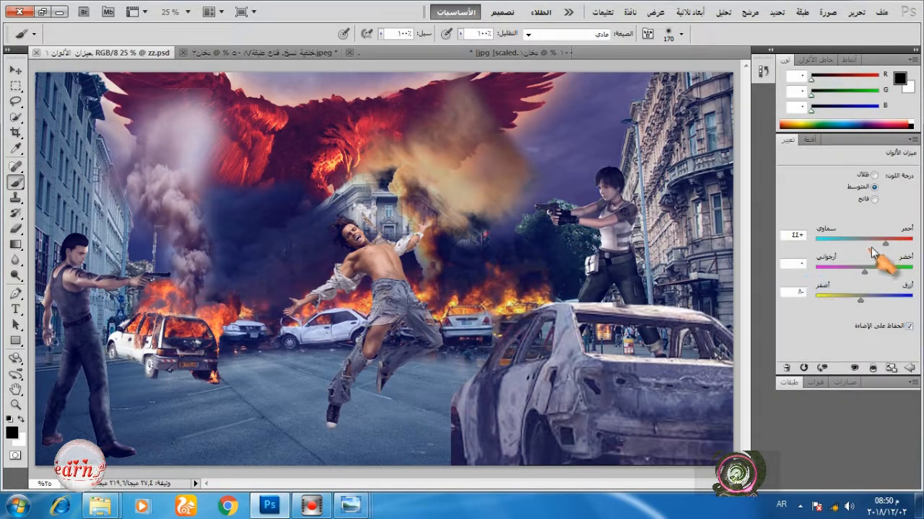
drag(888, 247, 891, 245)
drag(860, 300, 831, 301)
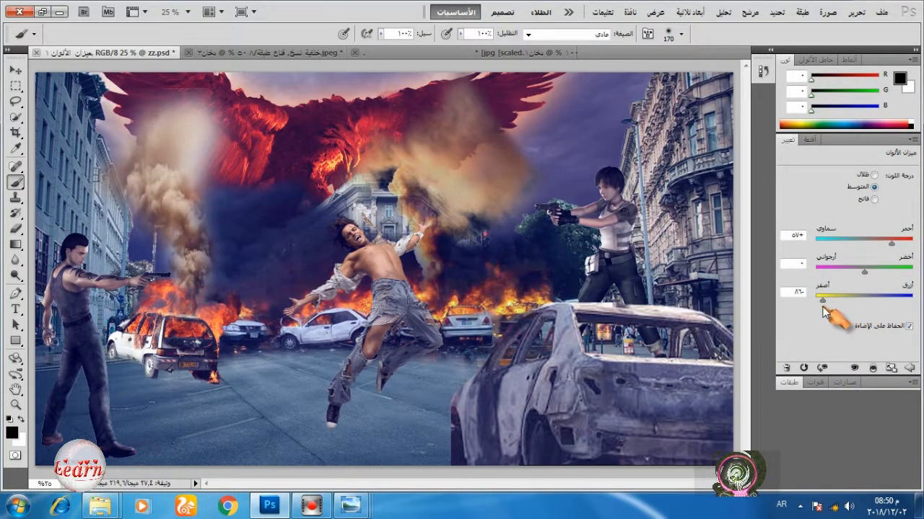
click(790, 382)
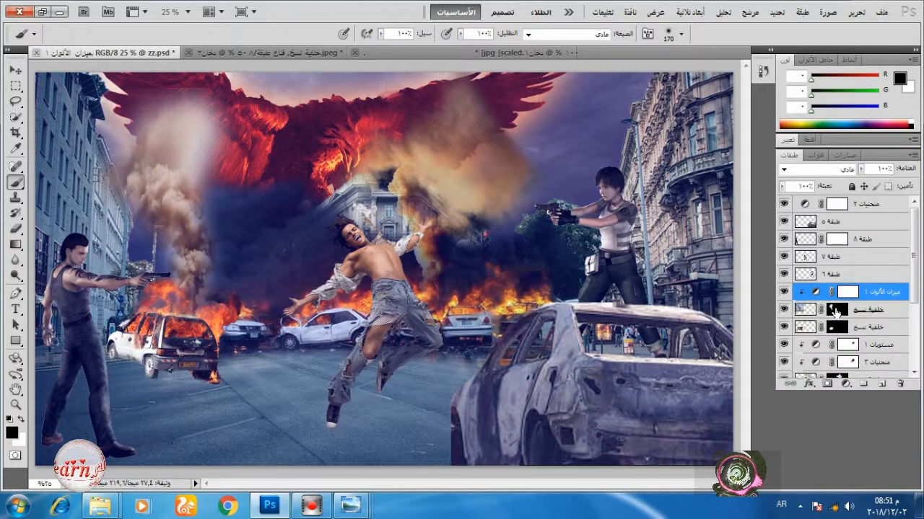
Step: In the Curves adjustment clipped to the central smoke column, raise the blue channel's black point to output 44
scroll(831, 312, down, 3)
click(817, 307)
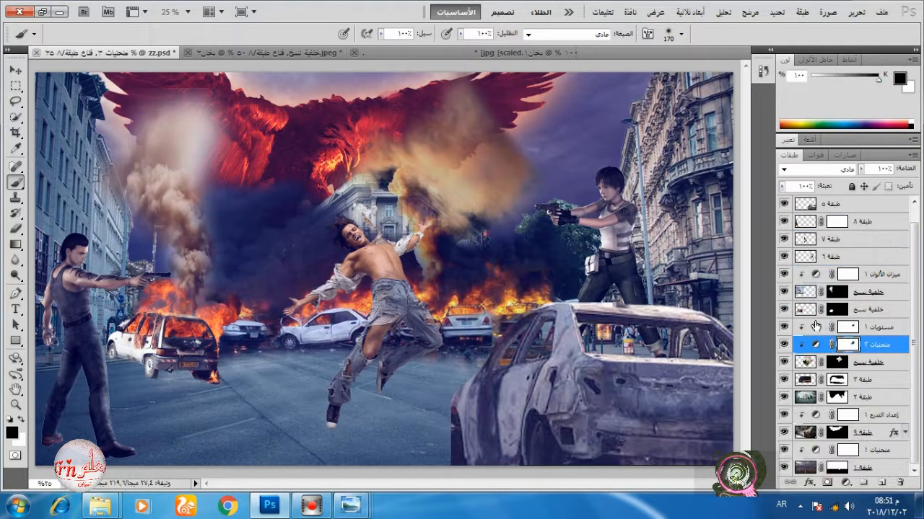
click(796, 385)
click(814, 345)
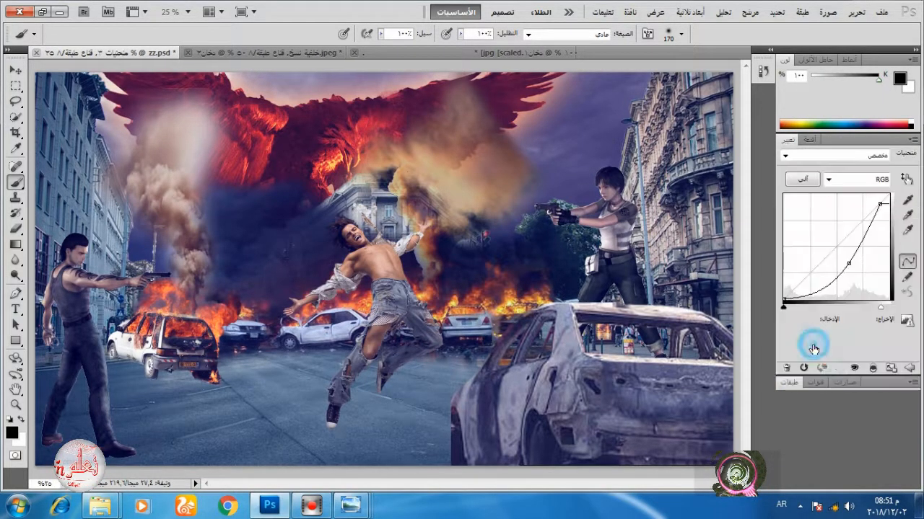
click(861, 180)
click(863, 228)
drag(784, 300, 783, 278)
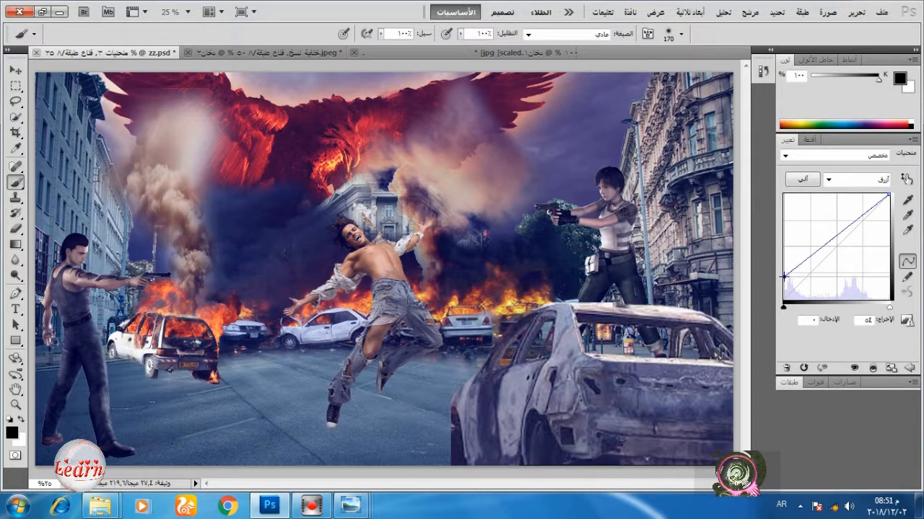
Step: Move the red channel's lower point in the same Curves adjustment to input 79, output 41
click(859, 182)
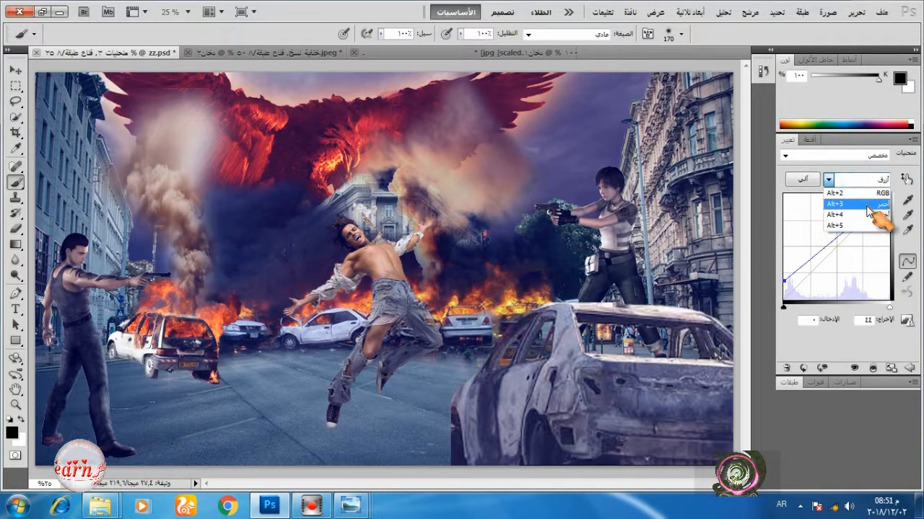
click(866, 192)
drag(785, 290, 805, 286)
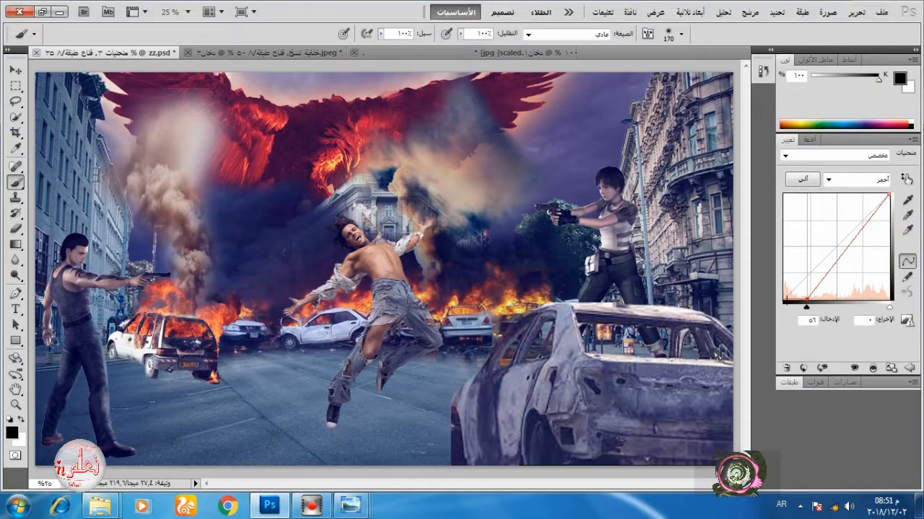
drag(785, 286, 817, 282)
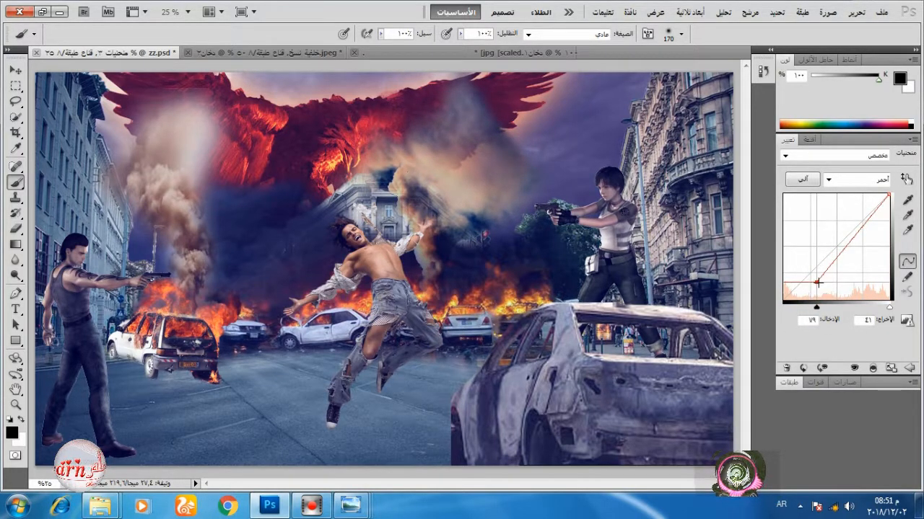
Step: Paint black on the central smoke layer's mask with a soft 402 px brush to fade its outer side and top edge
click(789, 382)
click(862, 362)
right_click(603, 185)
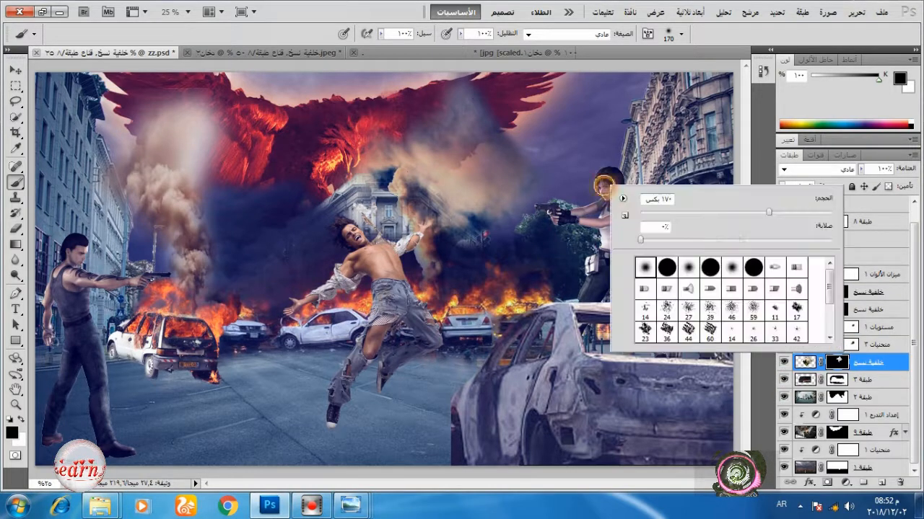
click(803, 212)
drag(515, 182, 508, 207)
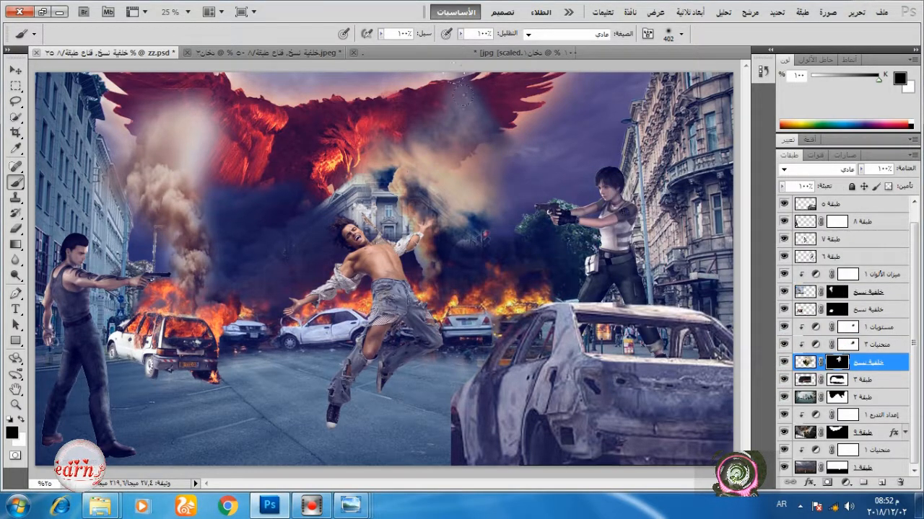
drag(458, 84, 482, 101)
scroll(515, 225, up, 6)
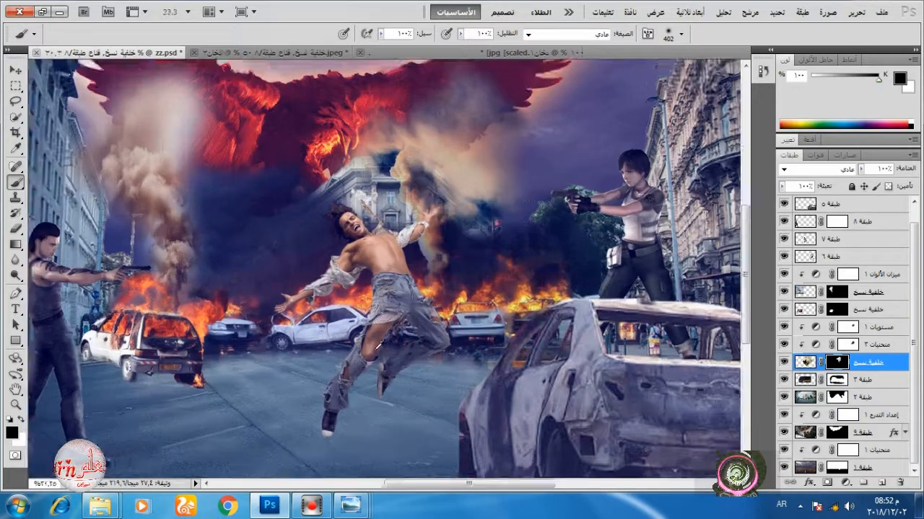
scroll(419, 216, down, 7)
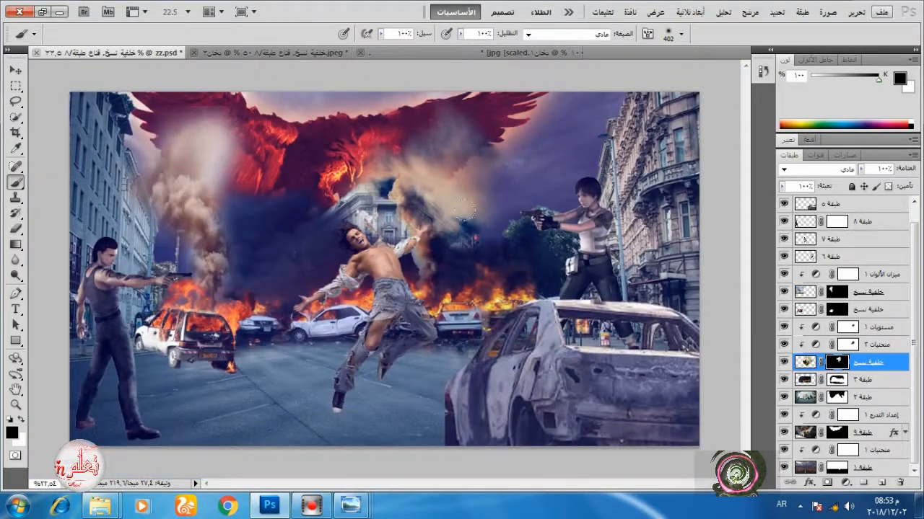
Step: Find the bleeding torso photo named images in the wounds folder and open it in Photoshop
mouse_move(101, 506)
click(87, 442)
click(523, 278)
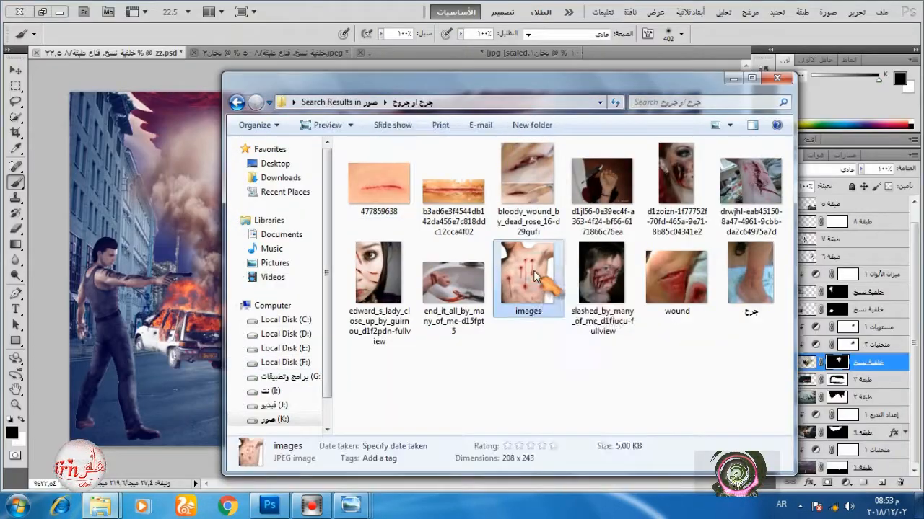
right_click(534, 277)
mouse_move(577, 265)
click(739, 267)
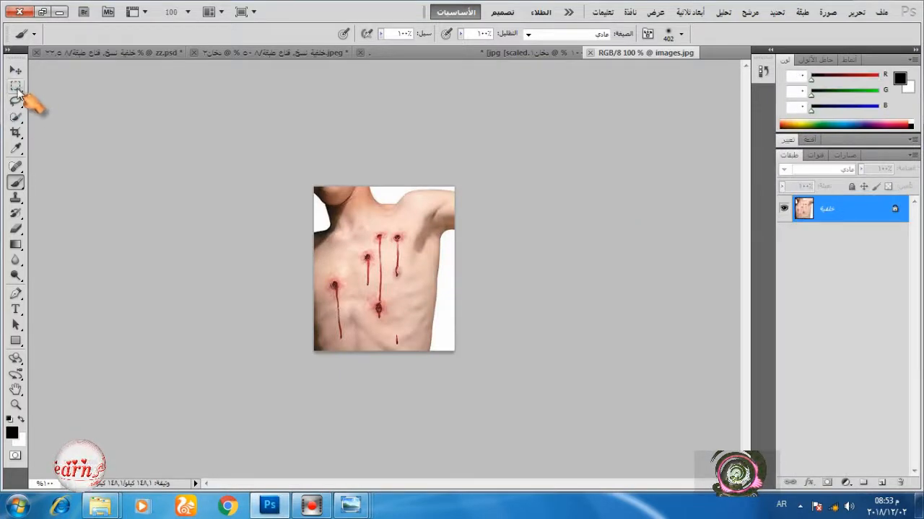
Step: Select the long vertical blood drip and its two holes on the torso photo with a narrow rectangular marquee
drag(16, 86, 65, 103)
scroll(390, 285, up, 5)
mouse_move(16, 86)
mouse_down()
mouse_move(115, 101)
mouse_move(108, 83)
mouse_up()
mouse_move(351, 174)
mouse_down()
mouse_move(393, 304)
mouse_move(379, 391)
mouse_up()
drag(364, 281, 371, 280)
click(16, 70)
drag(260, 167, 401, 261)
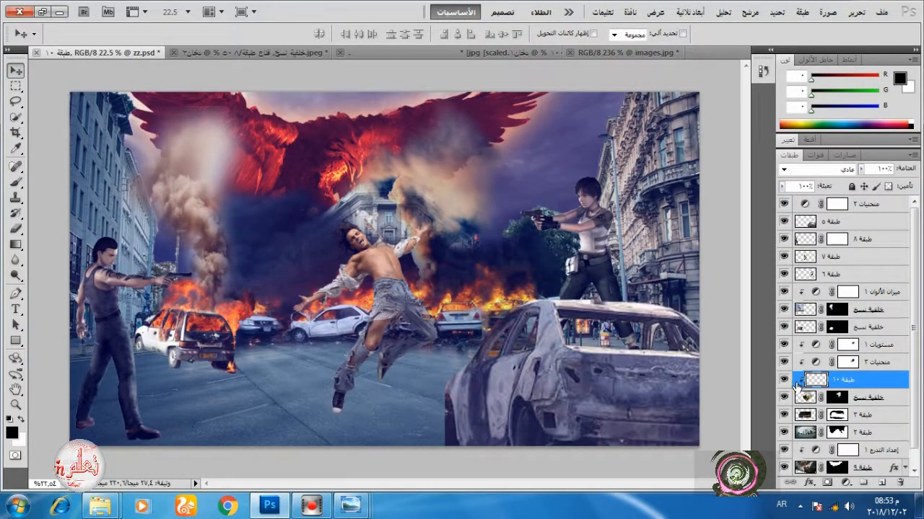
key(ctrl+z)
Step: Copy the selected wound strip from images.jpg onto the leaping man's torso, on a new layer directly above his layer
click(879, 210)
click(808, 257)
click(784, 256)
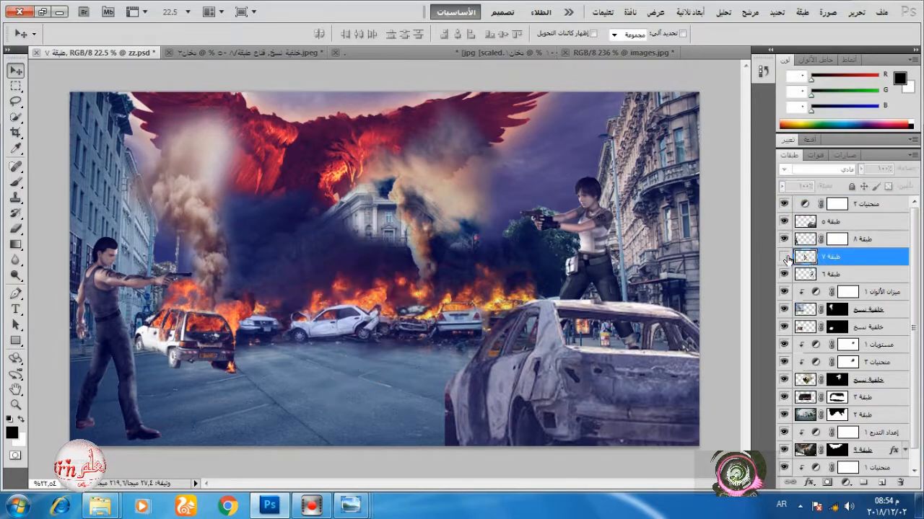
click(784, 257)
click(287, 53)
click(505, 52)
click(586, 52)
drag(344, 186, 376, 249)
scroll(385, 281, up, 2)
scroll(385, 280, up, 5)
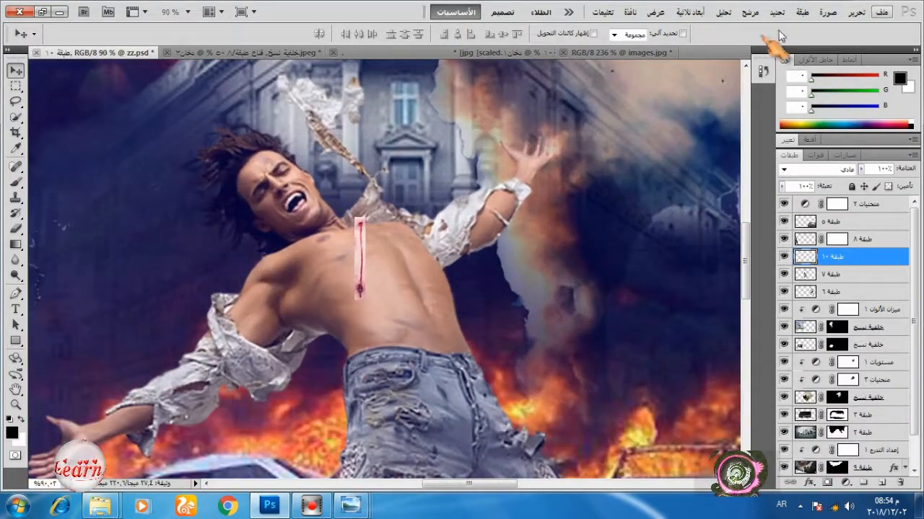
Step: Rotate and reposition the wound strip with Free Transform and warp it to follow the curve of the man's torso
click(857, 12)
click(823, 257)
drag(366, 348, 396, 340)
drag(363, 266, 388, 281)
right_click(386, 271)
click(324, 380)
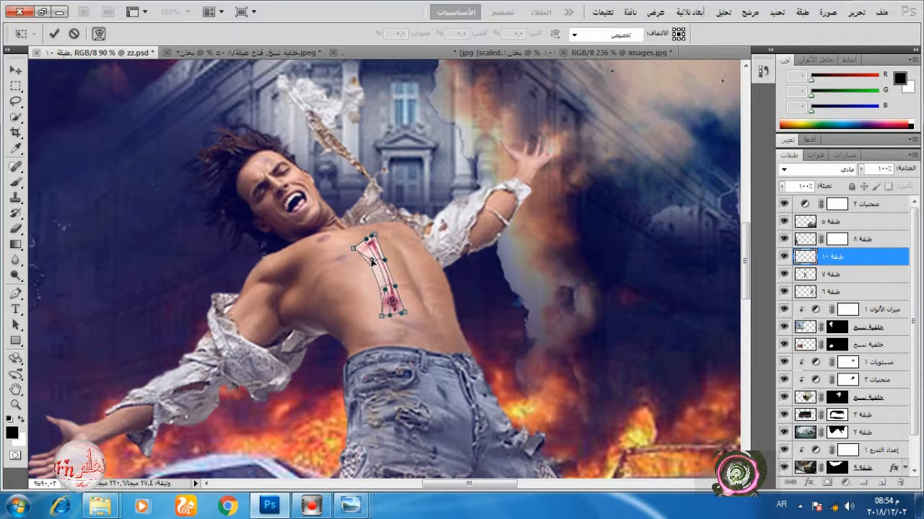
click(55, 33)
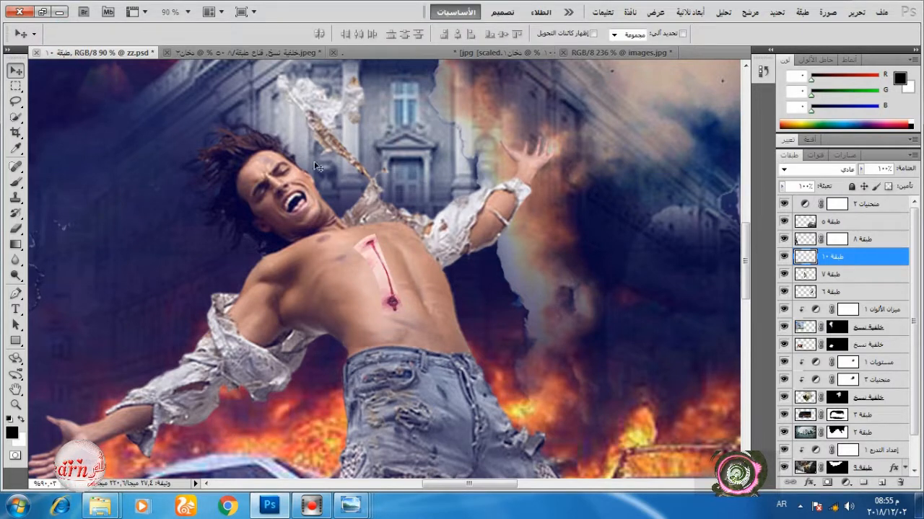
Step: Add a layer mask to the wound strip and paint out its surrounding pale skin with a soft 28 px black brush
click(827, 482)
click(15, 181)
right_click(462, 281)
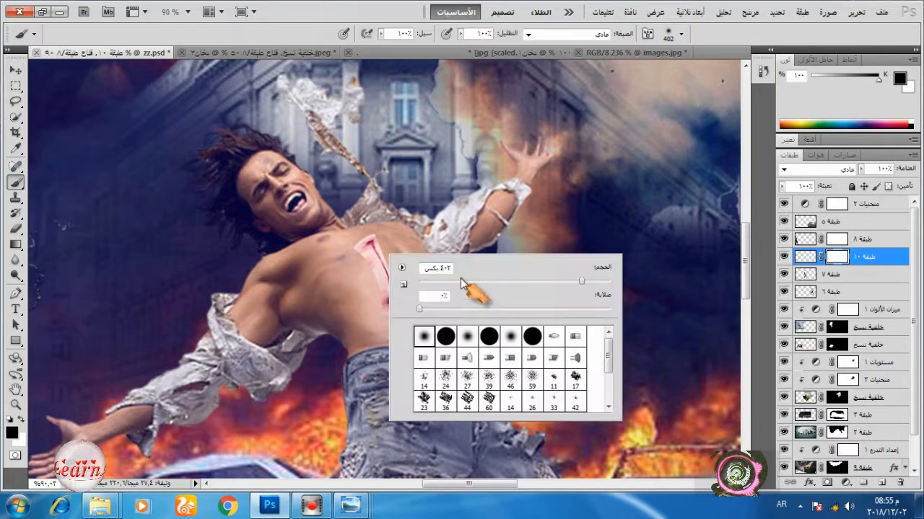
click(461, 280)
click(350, 251)
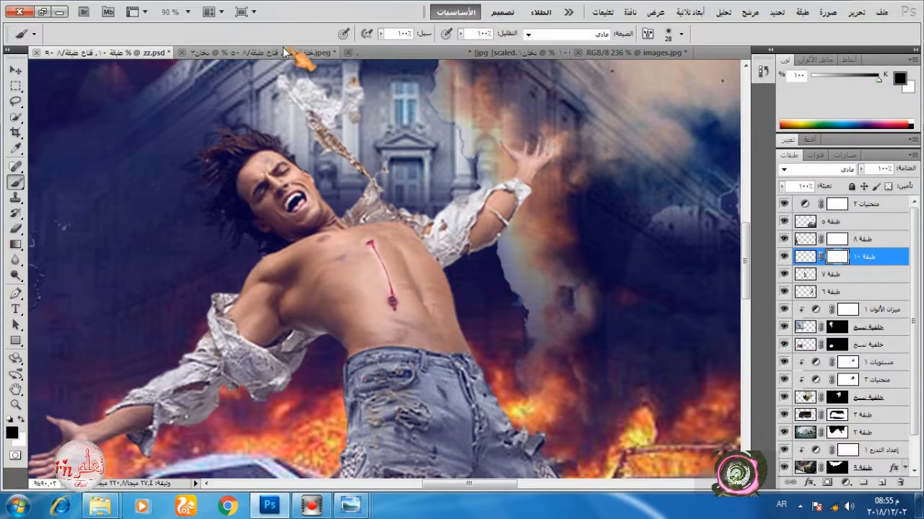
Step: Select the lower outer bullet wound with its blood trail in images.jpg and copy it onto the man's torso
click(635, 53)
click(15, 85)
drag(251, 277, 301, 449)
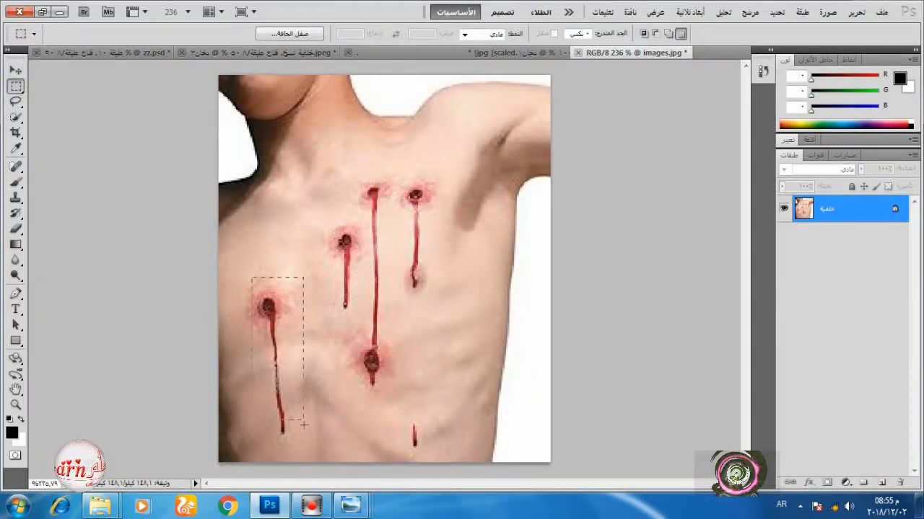
key(v)
mouse_move(245, 321)
mouse_down()
mouse_move(152, 56)
mouse_move(408, 271)
mouse_up()
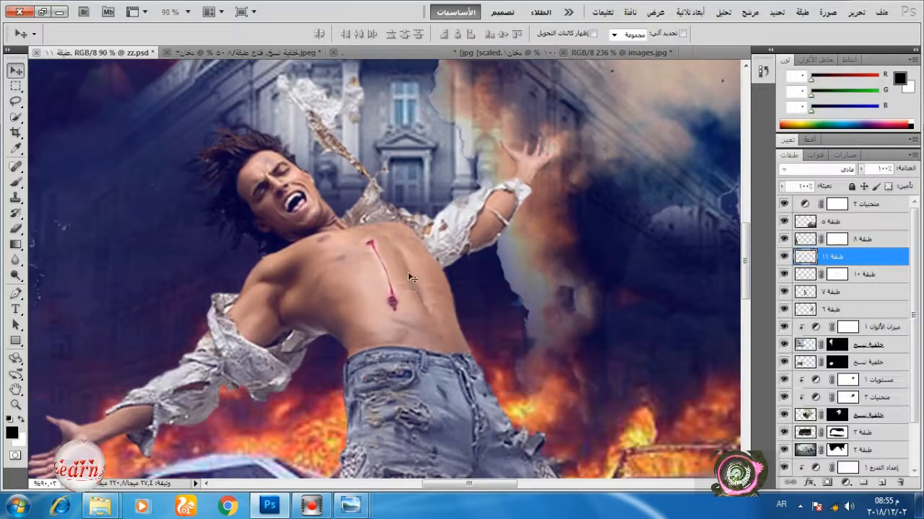
Step: Warp the second wound with Free Transform so its blood trail bends along the torso
click(856, 12)
click(794, 243)
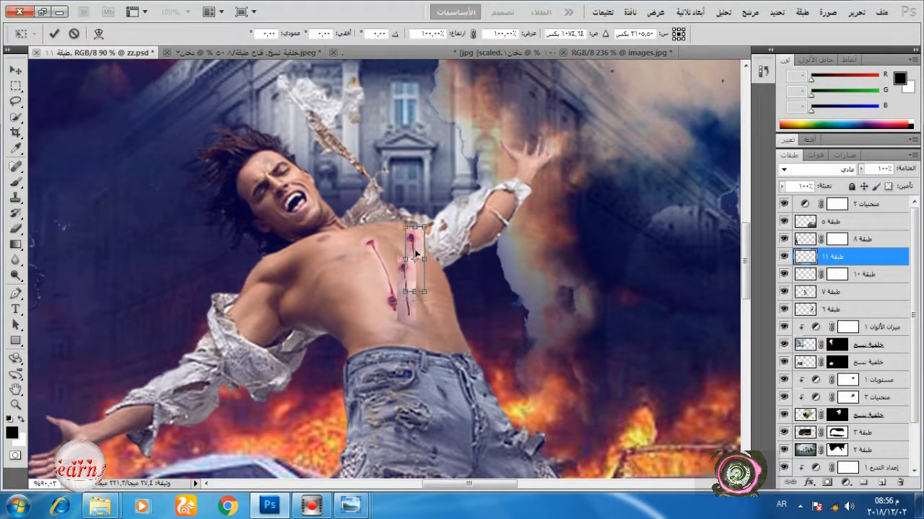
right_click(417, 240)
click(379, 333)
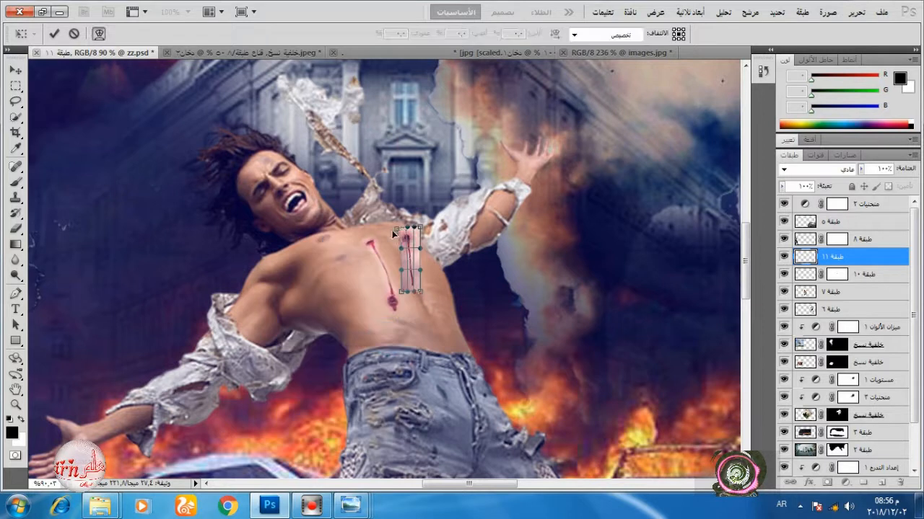
drag(418, 227, 408, 235)
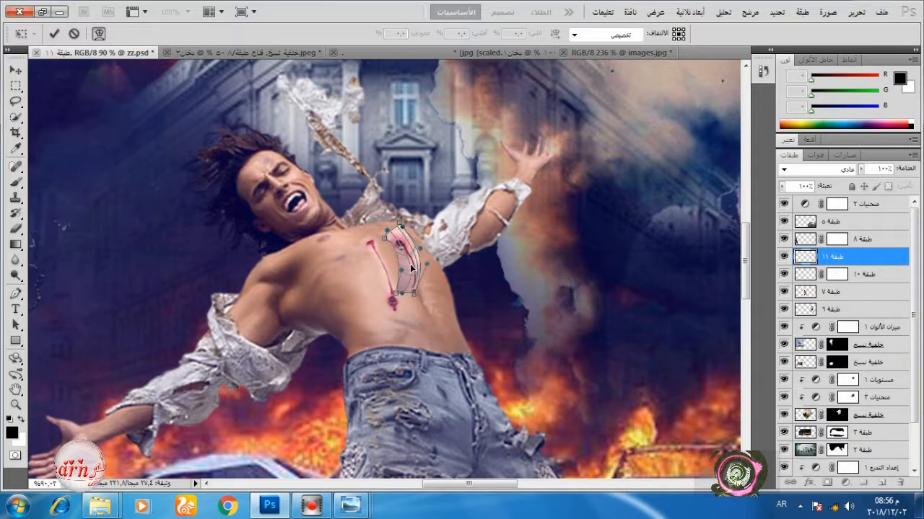
Step: Move the second wound beside the first one on the lower torso, flip it horizontally and apply the transform
right_click(416, 259)
click(393, 267)
drag(419, 262, 368, 300)
right_click(376, 288)
click(360, 265)
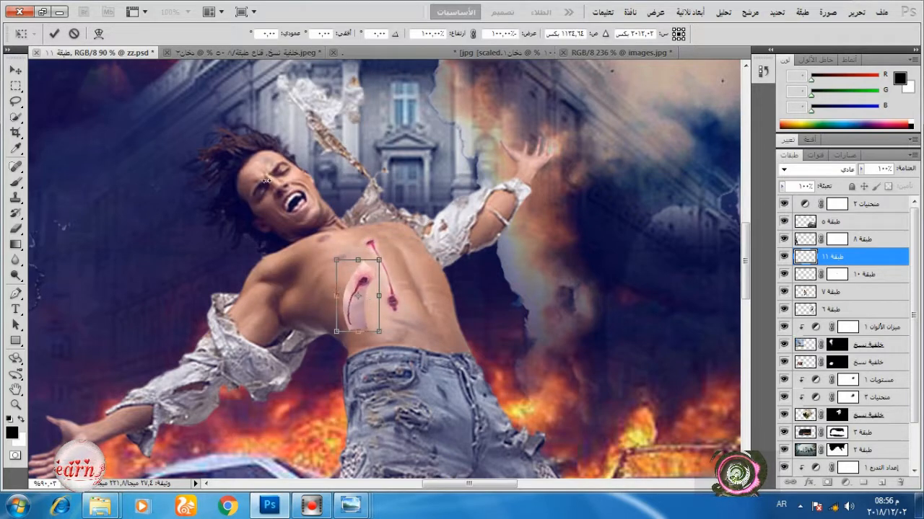
click(54, 34)
Step: Add a layer mask to the second wound and brush its surrounding skin away in black at 28 px
key(b)
click(828, 484)
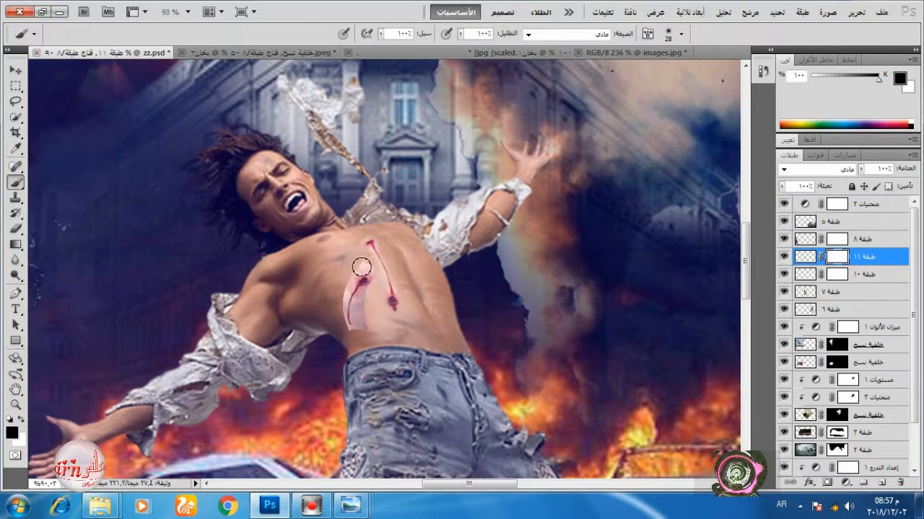
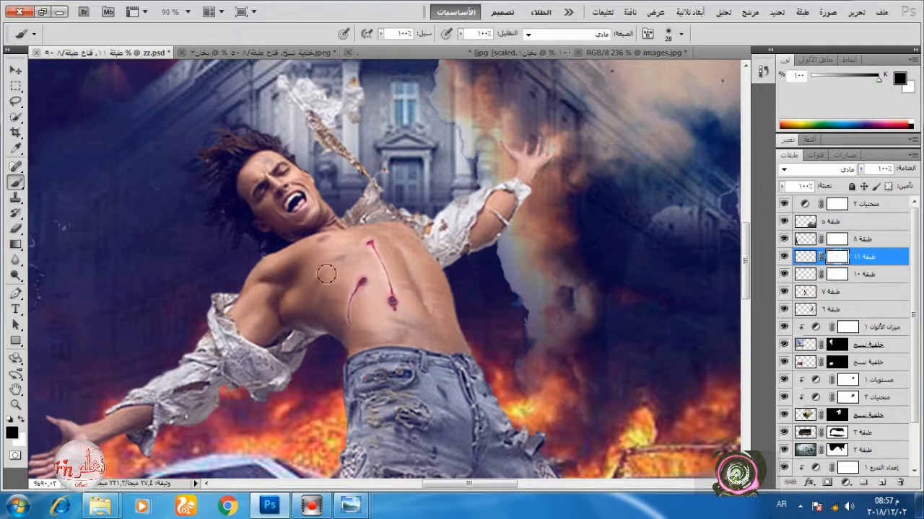
Step: Open the torn-cheek photo d1zoizn-1f77752f-70fd-465a-9e71-8b85c04341e2 from the wounds folder in Photoshop
click(94, 500)
click(93, 433)
right_click(697, 188)
right_click(672, 167)
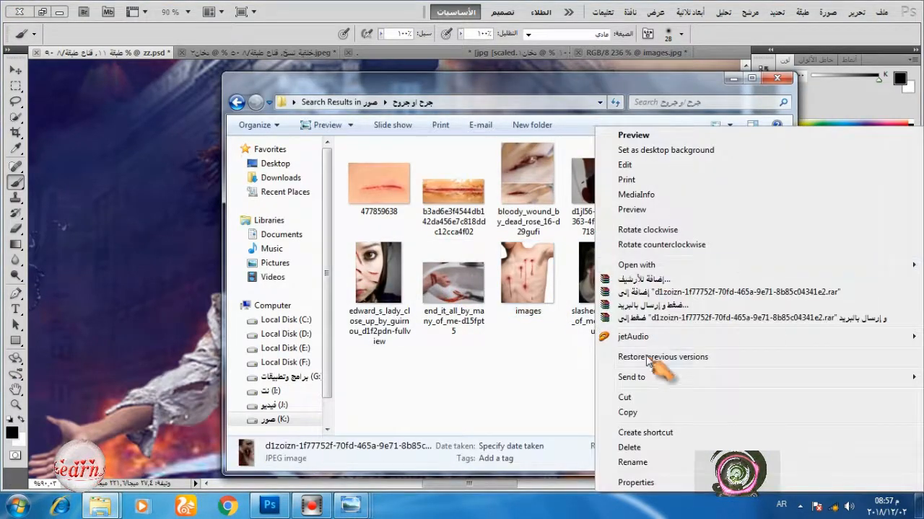
mouse_move(636, 265)
click(516, 265)
Step: Lasso the open wound on the woman's cheek and copy it into the composite over the leaping man
click(16, 102)
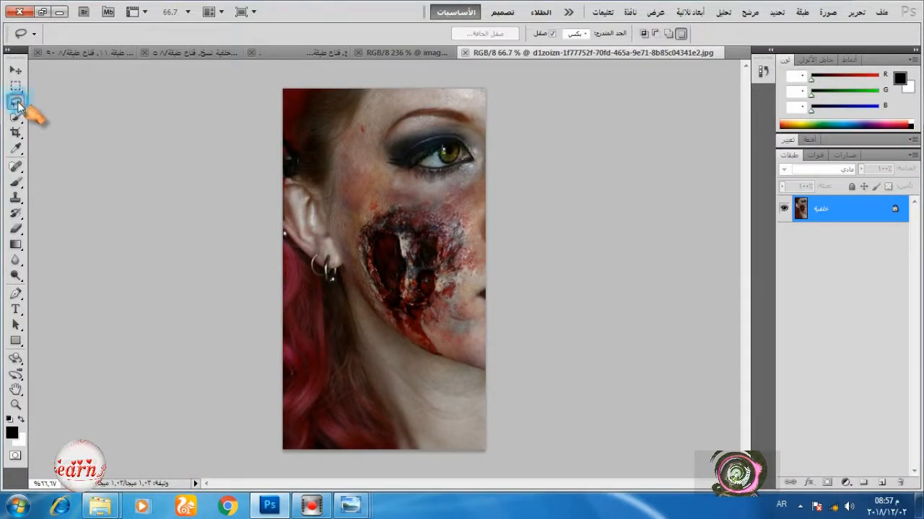
mouse_move(359, 272)
mouse_down()
mouse_move(361, 203)
mouse_move(276, 140)
mouse_move(313, 210)
mouse_move(341, 220)
mouse_up()
click(16, 70)
Step: Scale the cheek wound down proportionally with Free Transform and place it on the man's side above the jeans
click(881, 12)
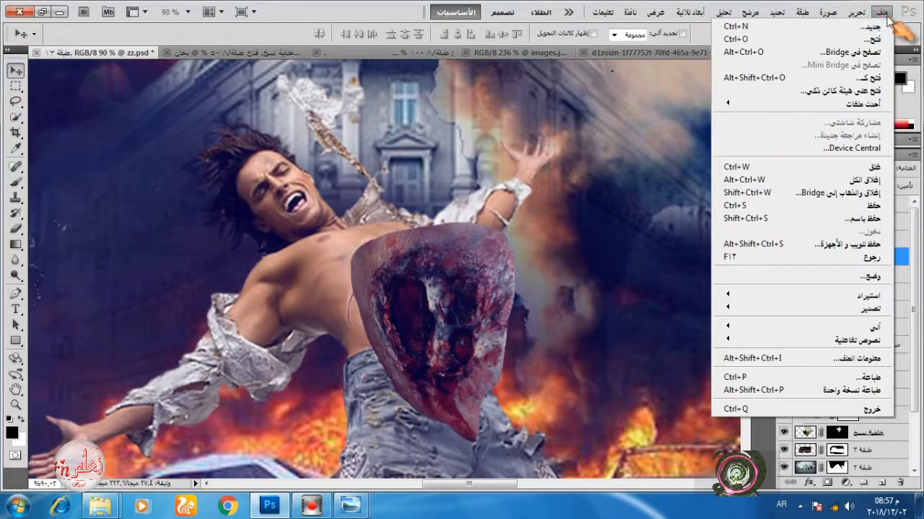
click(677, 257)
drag(513, 223, 447, 310)
click(473, 33)
drag(408, 354, 428, 257)
drag(464, 214, 437, 248)
drag(457, 308, 421, 305)
Step: Warp the cheek wound's corners and interior into a rounder shape that fits the man's waist, and apply the transform
right_click(447, 343)
click(393, 238)
scroll(444, 322, up, 10)
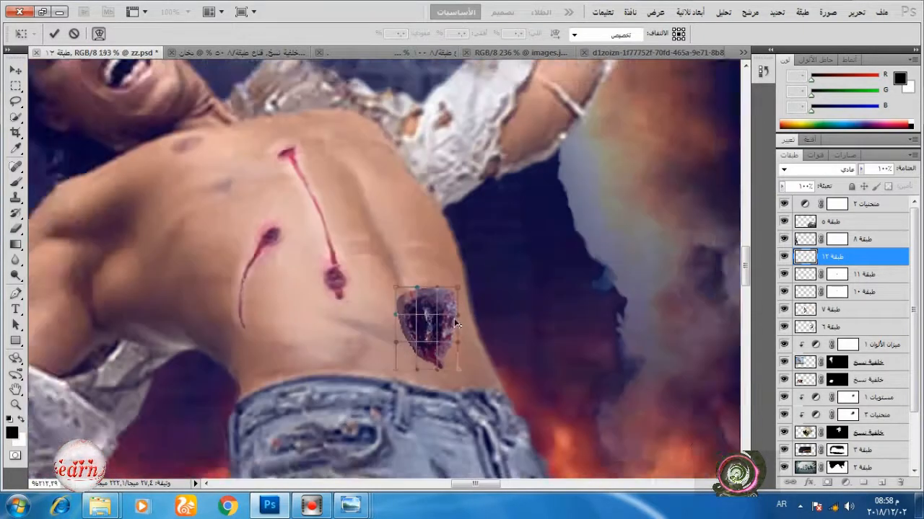
drag(386, 282, 380, 298)
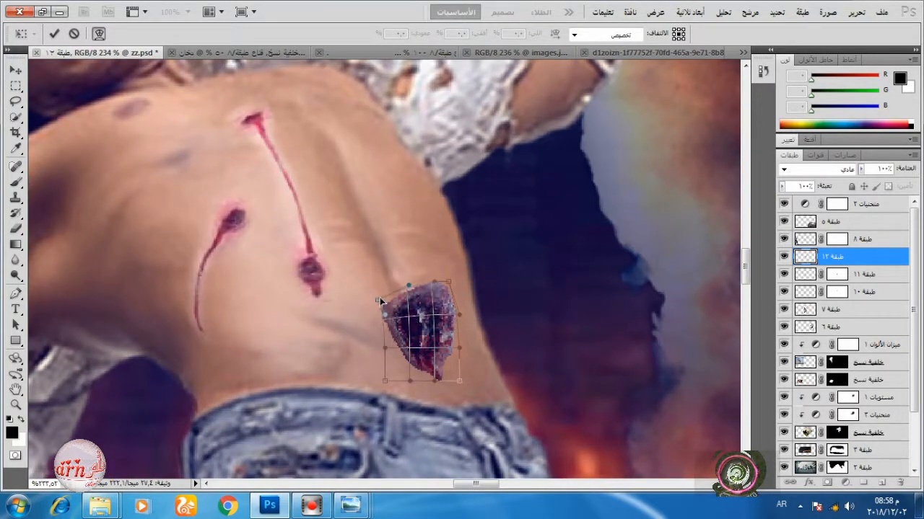
drag(454, 380, 395, 376)
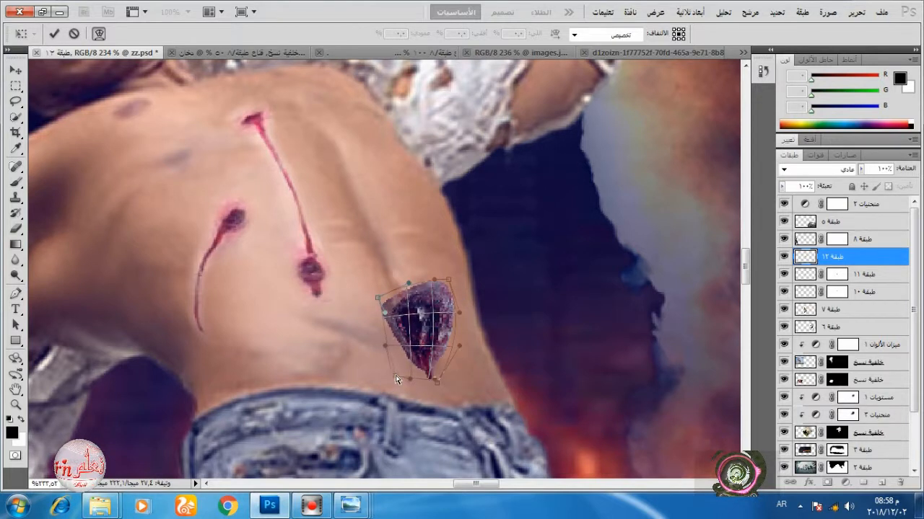
mouse_move(425, 320)
mouse_down()
mouse_move(456, 320)
mouse_move(424, 326)
mouse_move(432, 331)
mouse_up()
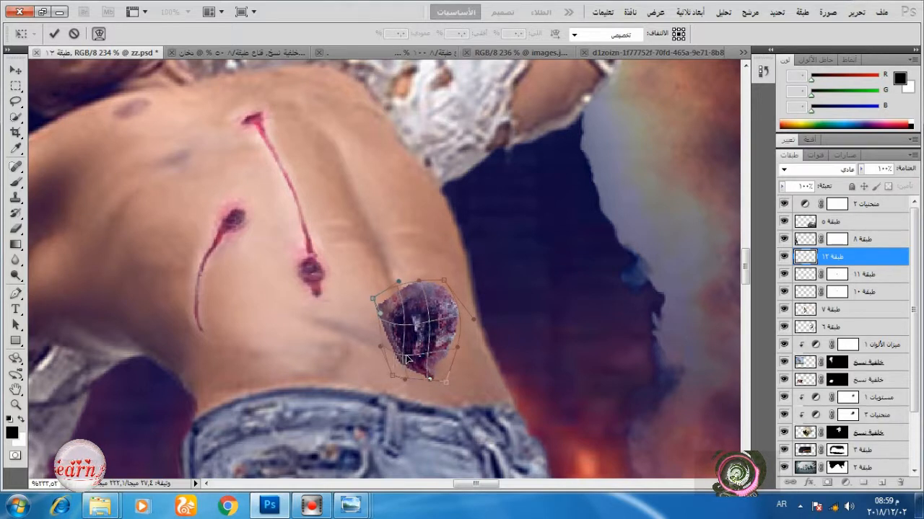
click(54, 33)
Step: Paint black on the cheek wound's layer mask to hide the skin around it, and add a new empty layer above
click(16, 181)
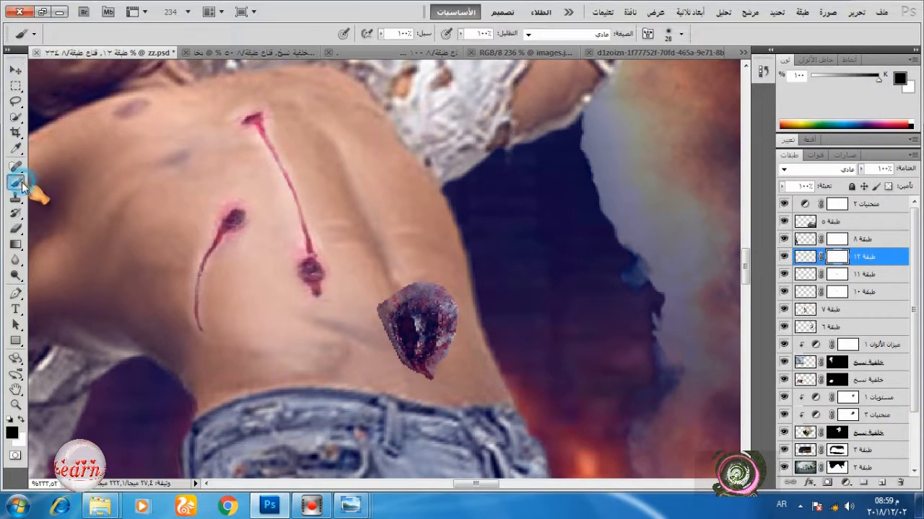
mouse_move(431, 258)
mouse_down()
mouse_move(461, 305)
mouse_move(445, 355)
mouse_move(359, 283)
mouse_move(377, 273)
mouse_move(368, 339)
mouse_up()
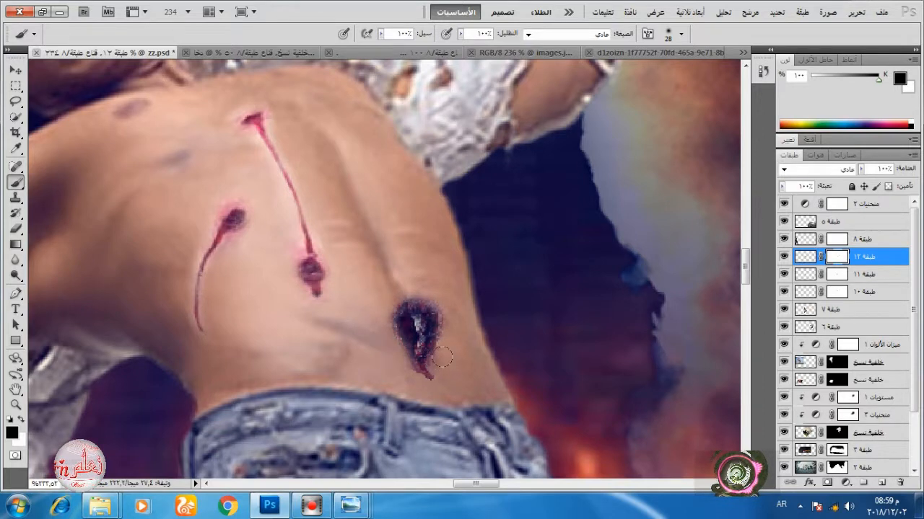
click(881, 482)
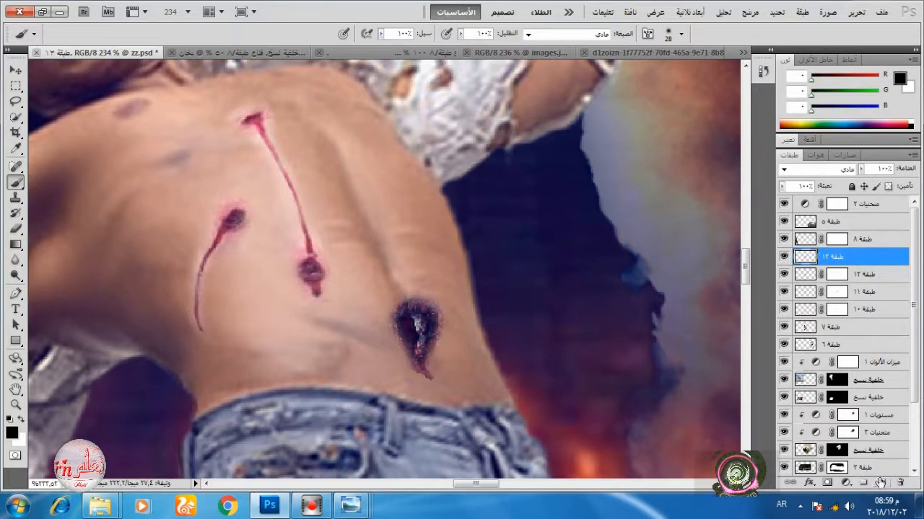
Step: Move the waist wound slightly higher on the man's side and reselect the new empty layer above it
key(ctrl+0)
key(alt+bracketleft)
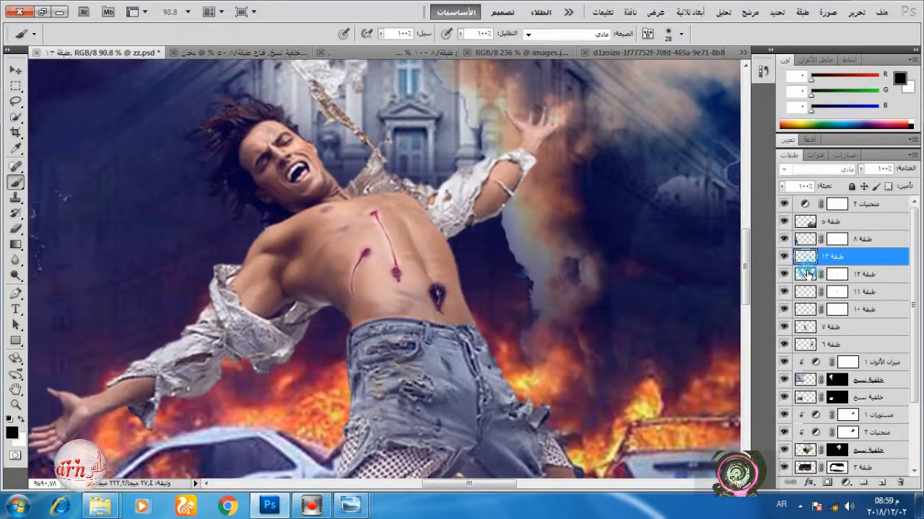
key(v)
click(833, 257)
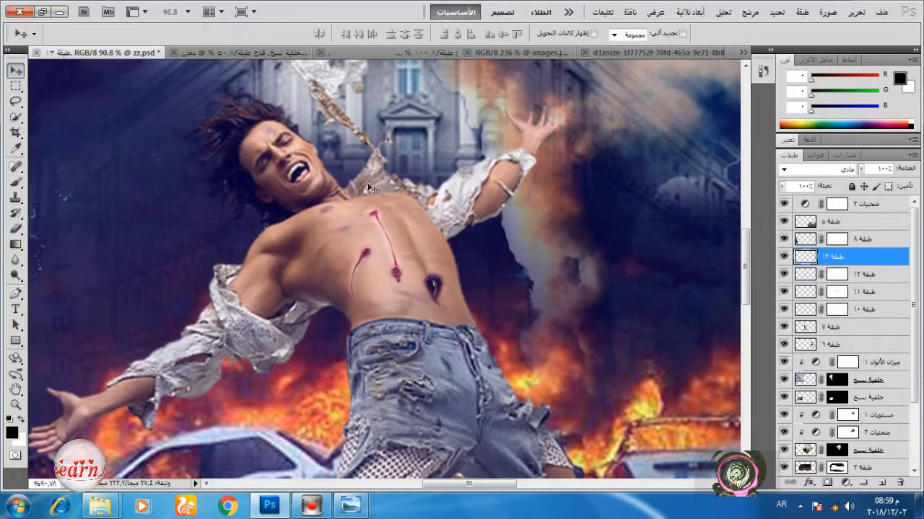
Step: Load the blood brush file دماء تسيل.abr into the brush presets for the Brush tool
click(16, 182)
right_click(315, 205)
click(334, 221)
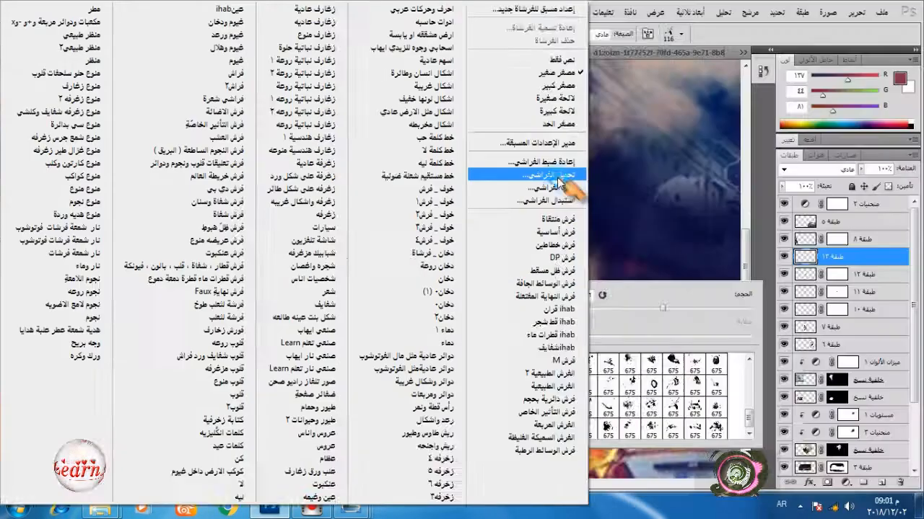
click(559, 177)
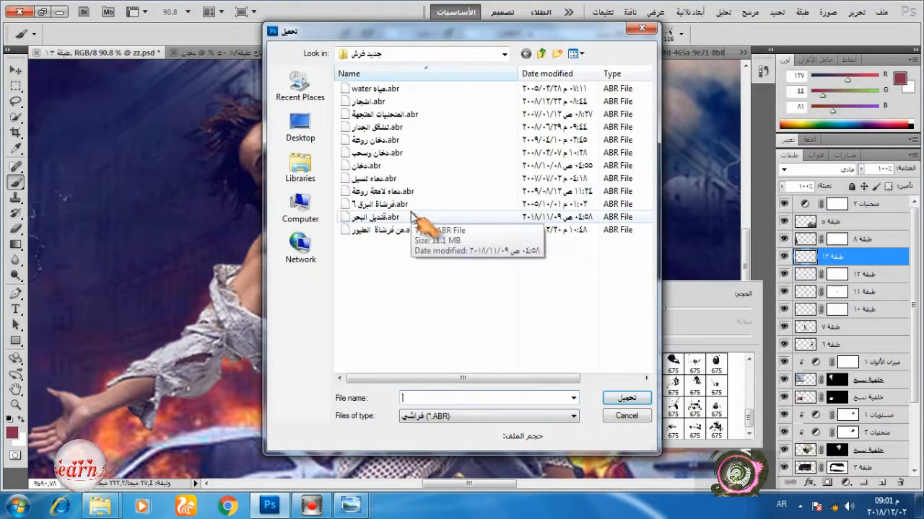
click(408, 180)
key(Return)
scroll(673, 391, down, 5)
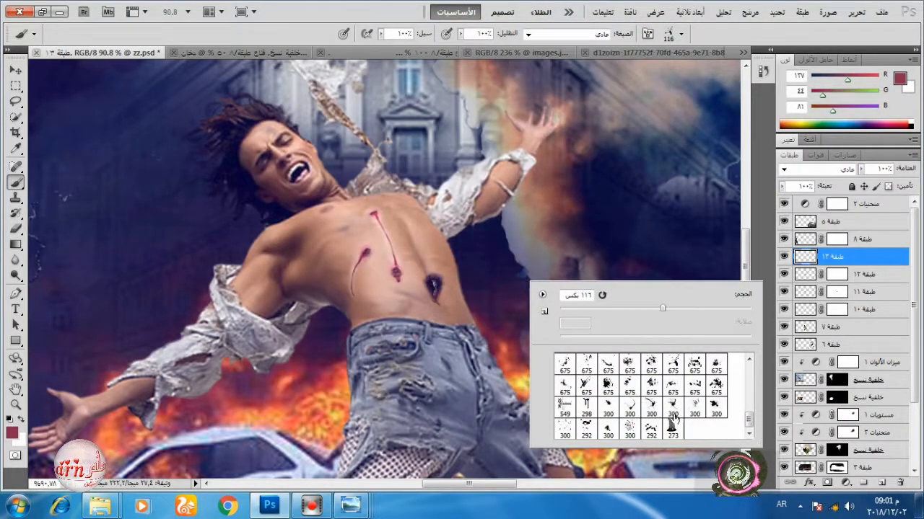
Step: Stamp a dark red (R 72, G 2, B 2) blood drip below the waist wound using the 273 drip brush at 68 px
drag(676, 310, 665, 309)
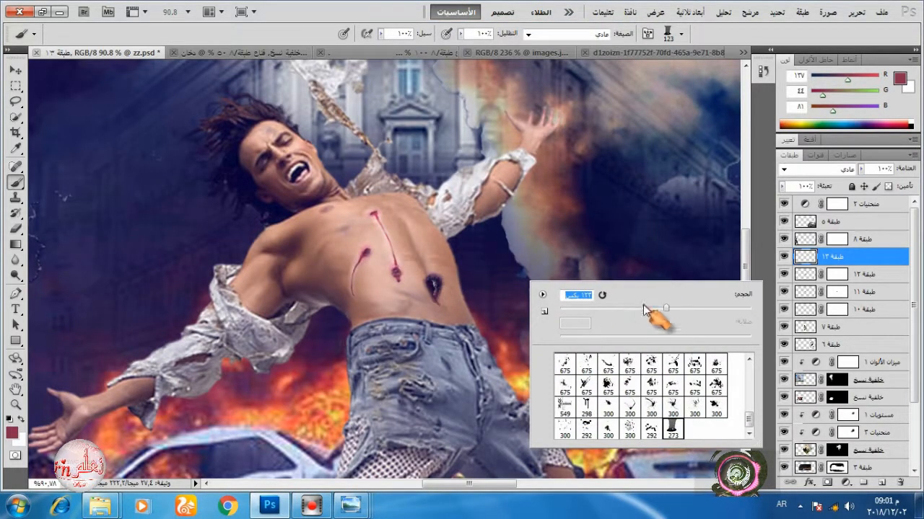
click(435, 309)
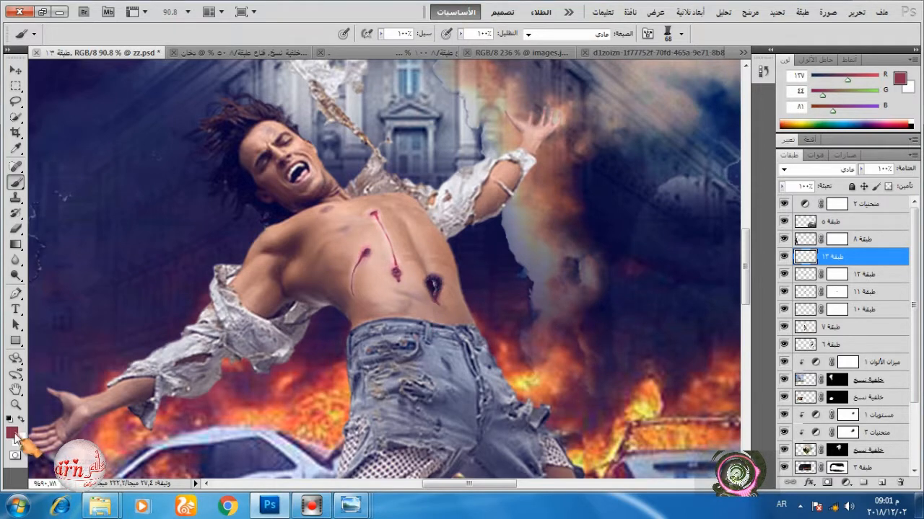
click(12, 433)
drag(683, 188, 681, 175)
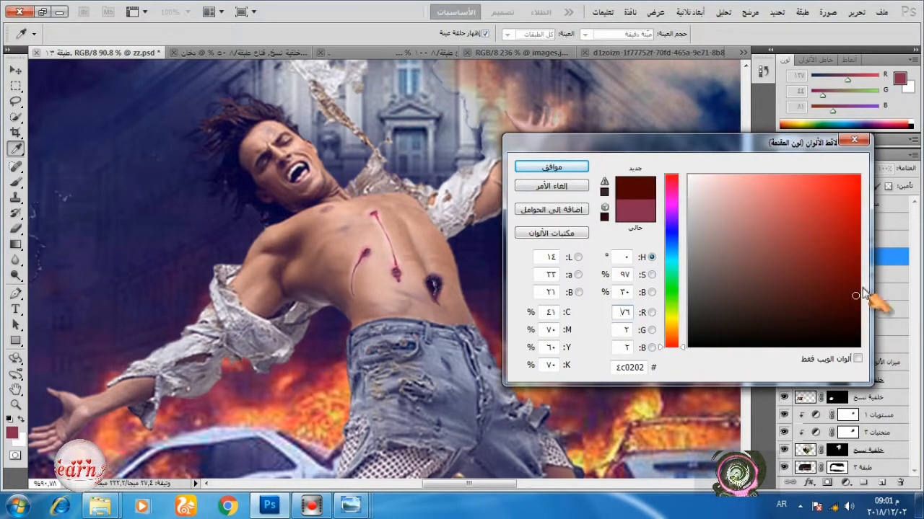
key(Return)
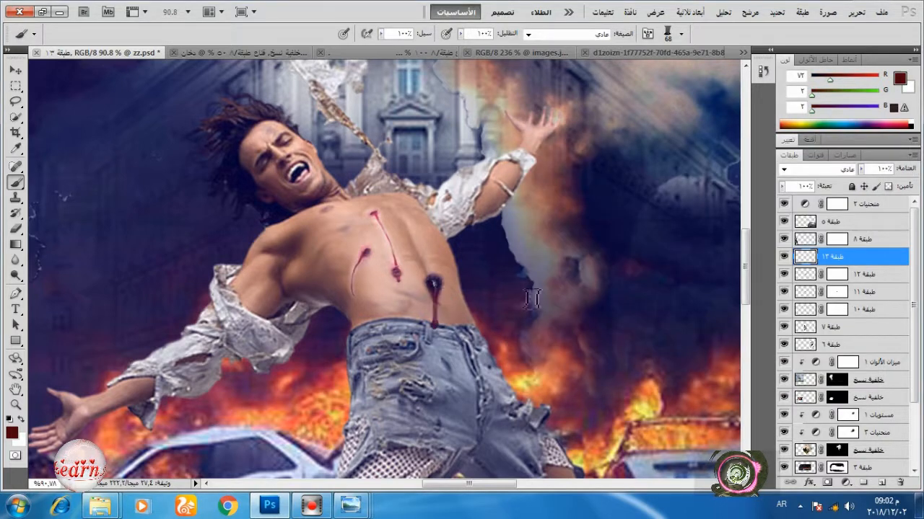
Step: Stamp a 95 px blood spurt above the waist wound in dark red, R 95, G 1, B 2
right_click(555, 283)
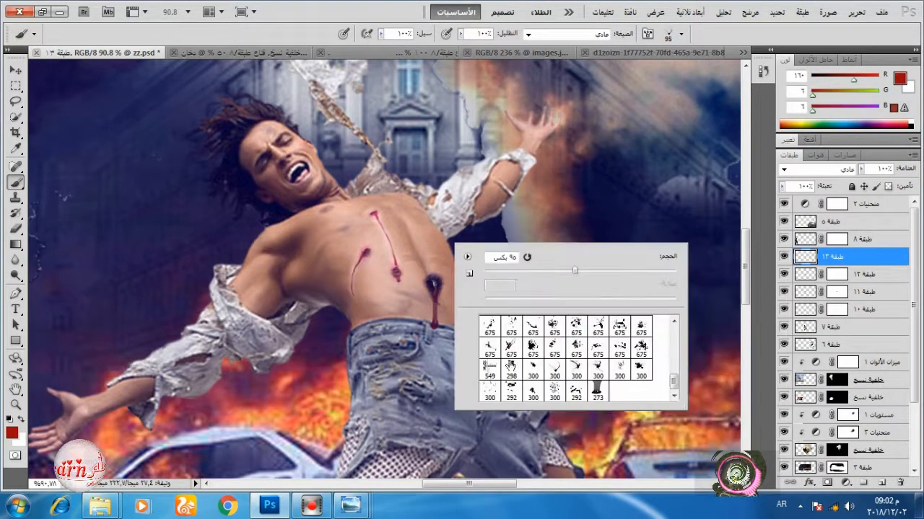
click(581, 273)
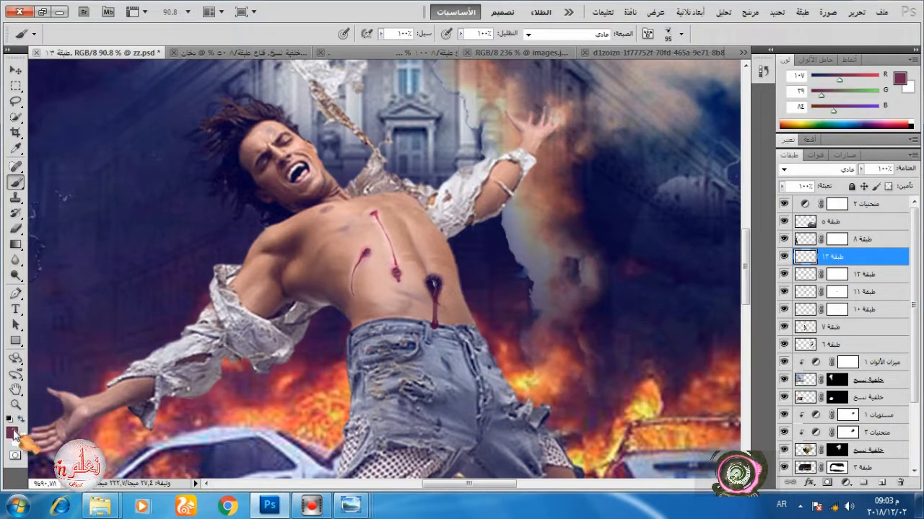
click(11, 432)
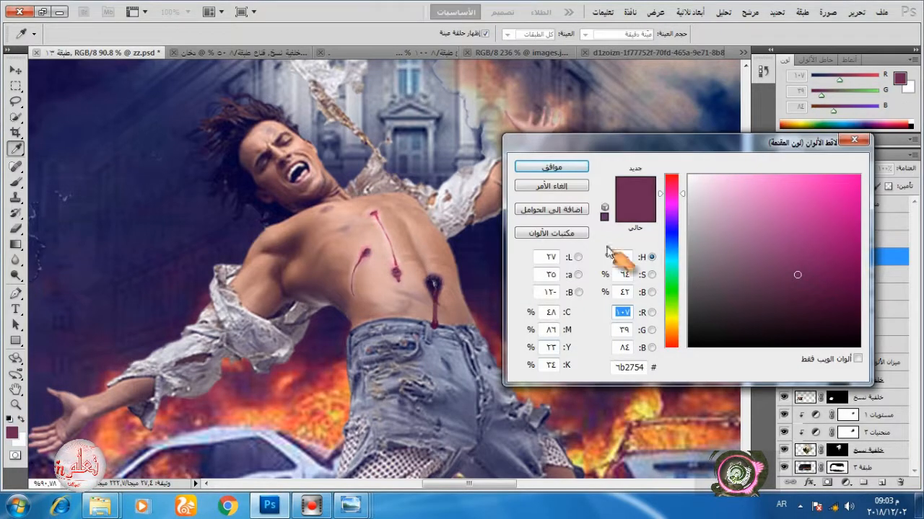
click(676, 181)
click(856, 283)
click(567, 172)
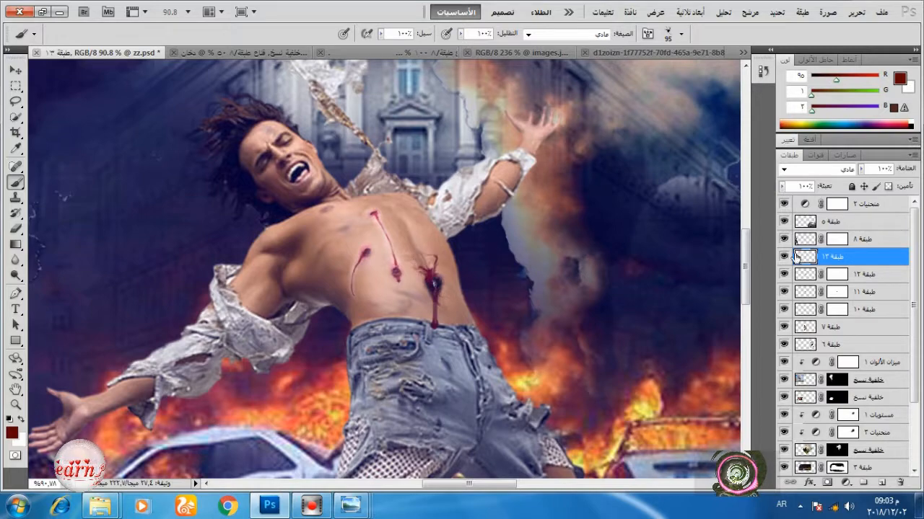
Step: Merge the three masked wound layers beneath the painted blood layer into one layer
scroll(615, 304, down, 5)
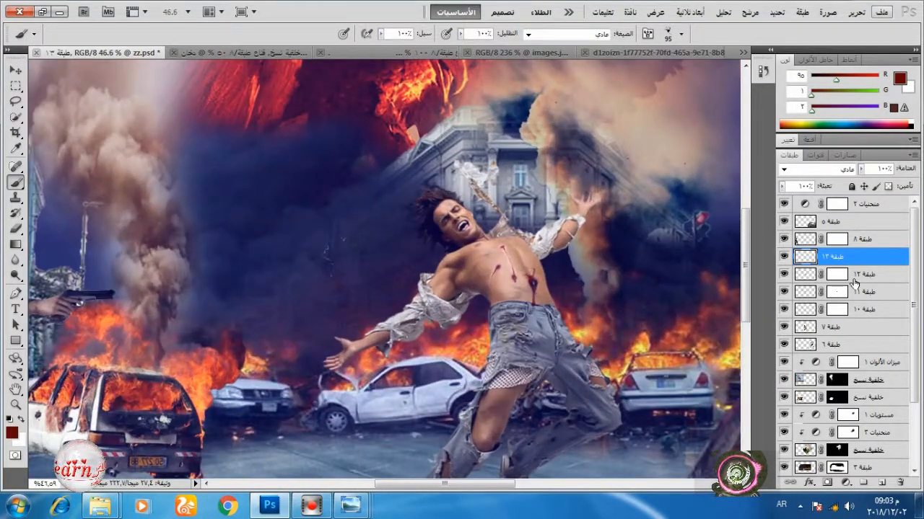
click(855, 280)
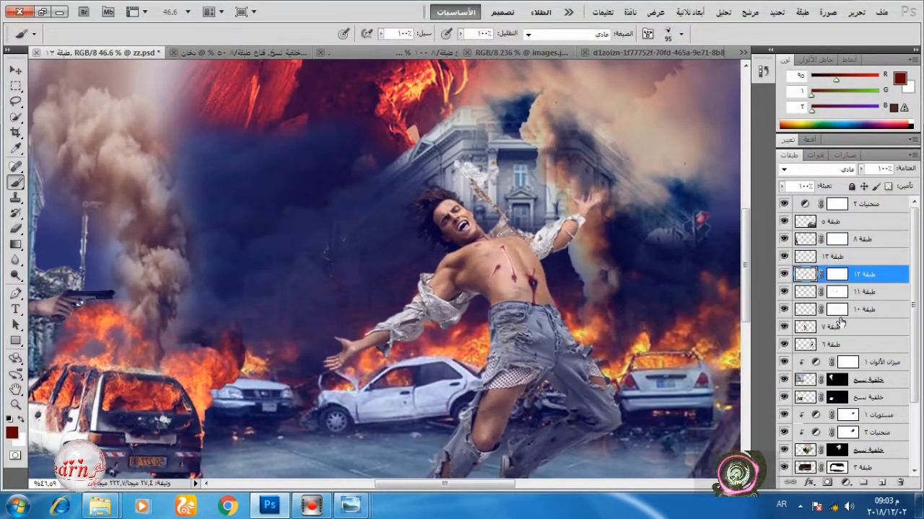
shift+click(855, 310)
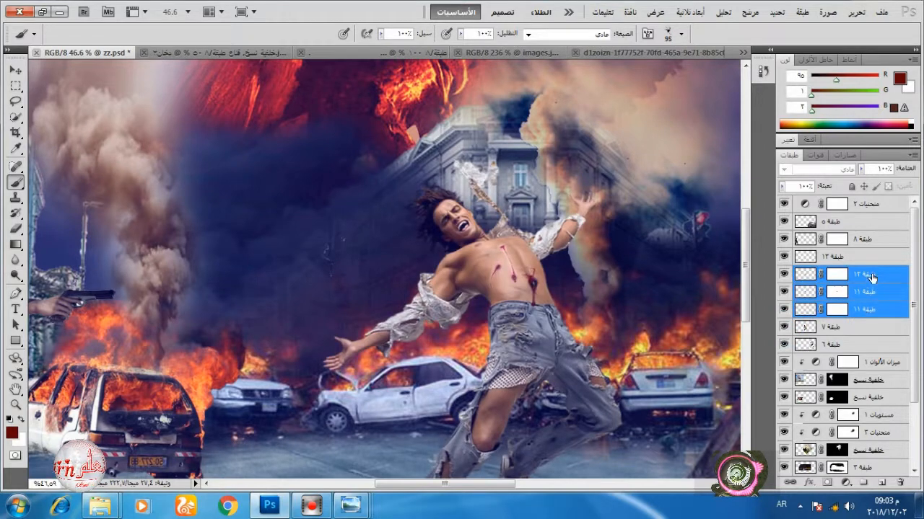
right_click(866, 292)
click(829, 453)
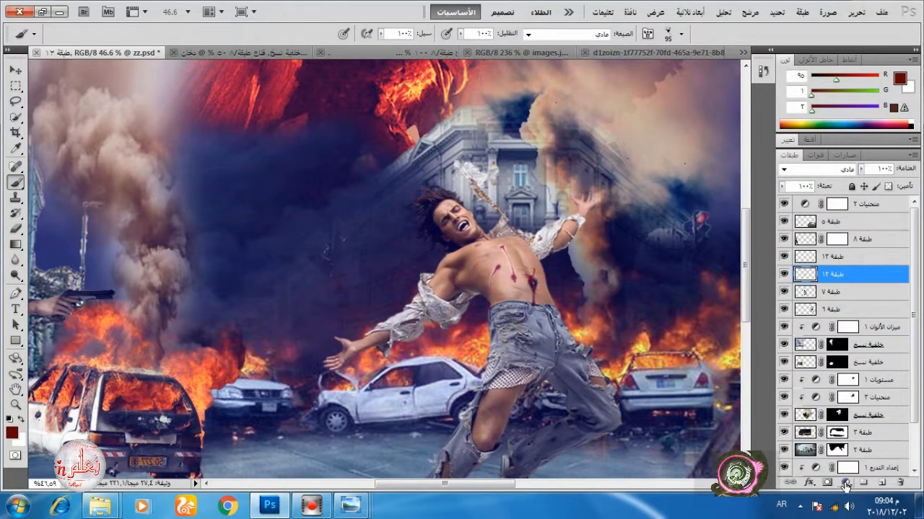
Step: Add a clipped Color Balance adjustment above the painted blood, with midtones red +100, green +34, yellow -16 and highlights red +29
click(846, 484)
drag(855, 276, 894, 245)
click(845, 482)
click(825, 377)
scroll(557, 345, up, 6)
drag(864, 297, 884, 298)
click(873, 199)
mouse_move(863, 243)
mouse_down()
mouse_move(887, 245)
mouse_move(837, 246)
mouse_move(878, 245)
mouse_up()
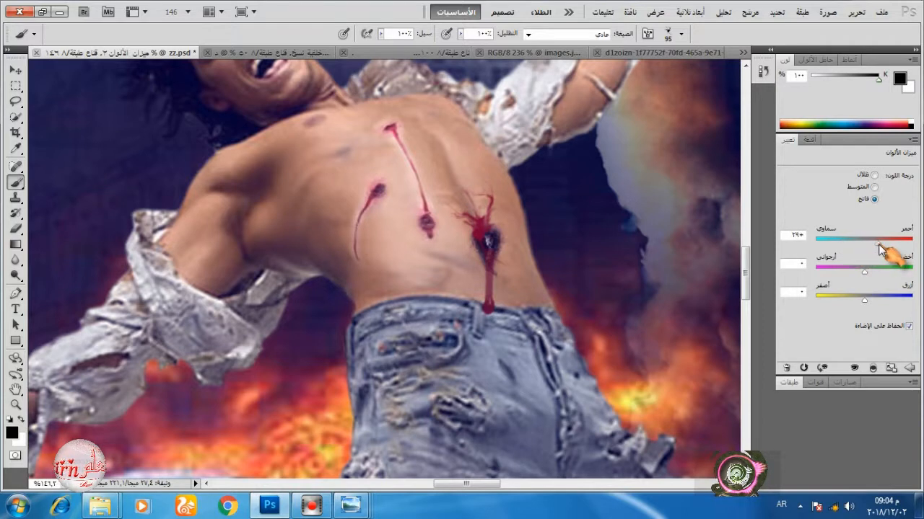
click(874, 175)
mouse_move(863, 298)
mouse_down()
mouse_move(883, 301)
mouse_move(878, 274)
mouse_move(913, 245)
mouse_move(887, 298)
mouse_move(857, 303)
mouse_up()
click(874, 187)
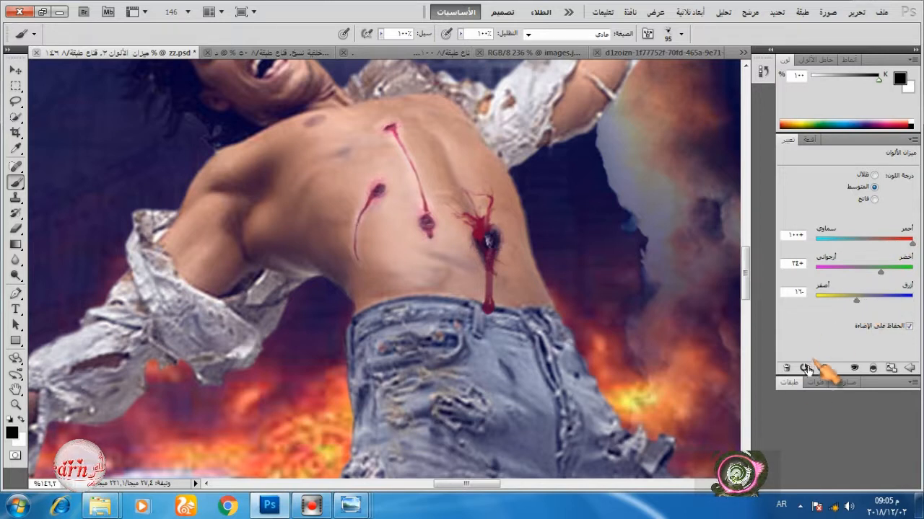
Step: Add a layer mask to the painted blood layer below the Color Balance adjustment
click(788, 381)
click(833, 277)
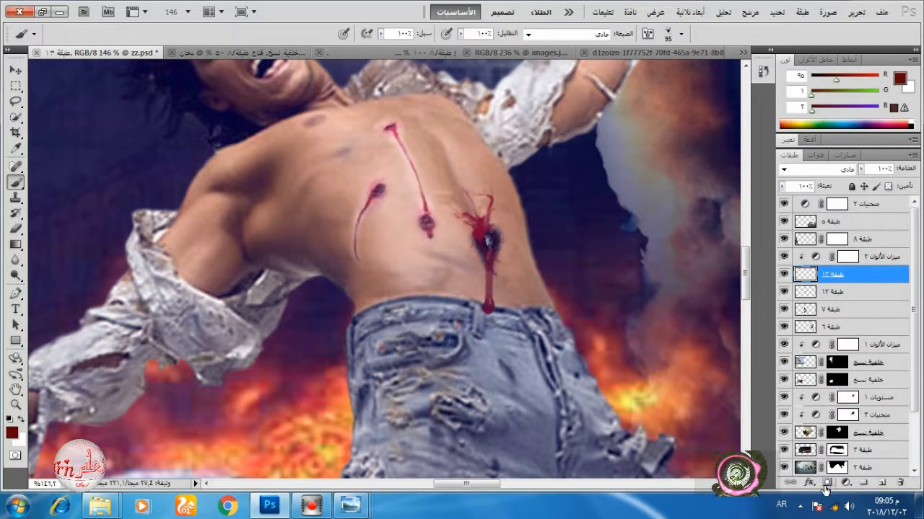
click(827, 483)
Step: Choose the 300 px blood splatter brush, make the blood layer's pixels active and reduce the brush to 87 px
right_click(612, 232)
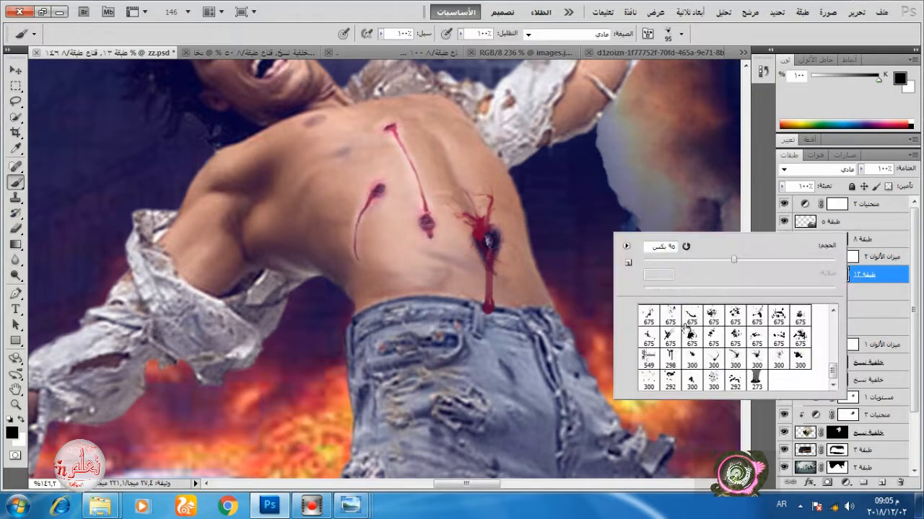
mouse_move(827, 368)
mouse_down()
mouse_move(833, 354)
mouse_move(816, 374)
mouse_up()
click(800, 374)
click(897, 283)
click(805, 277)
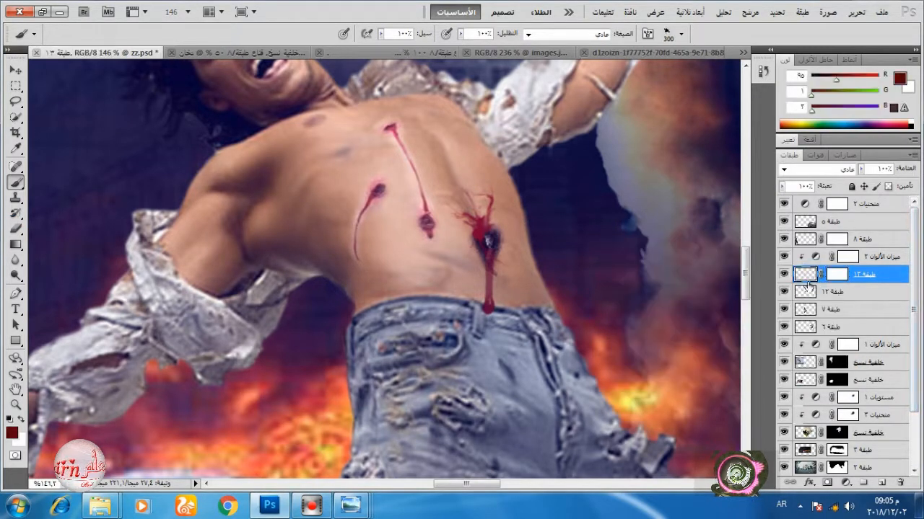
click(784, 273)
click(784, 274)
right_click(542, 248)
scroll(653, 365, down, 1)
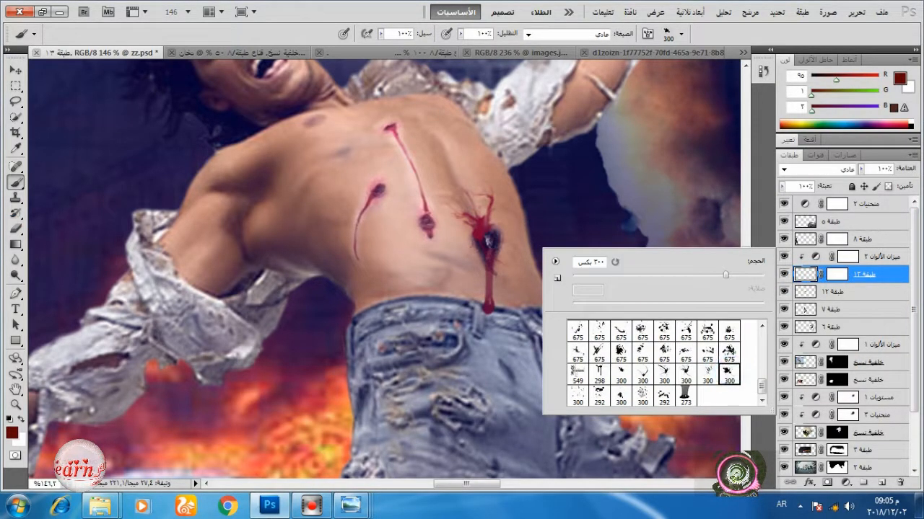
click(655, 275)
Step: Try stamping blood splatter on the man's abdomen beside and over the waist wound, and undo each stamp
click(455, 253)
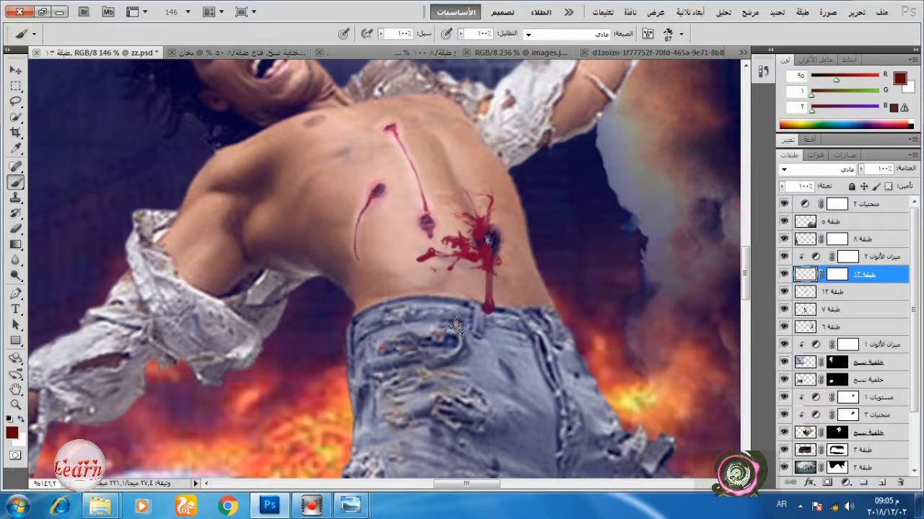
key(ctrl+z)
click(498, 264)
key(ctrl+z)
Step: Stamp two dark red blood splatters on the man's torn sleeve and one on his upper chest
click(160, 322)
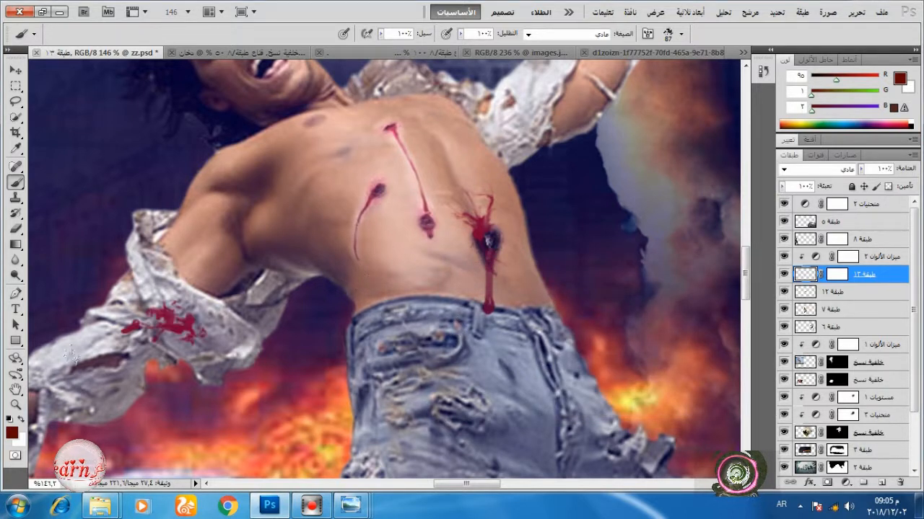
click(145, 283)
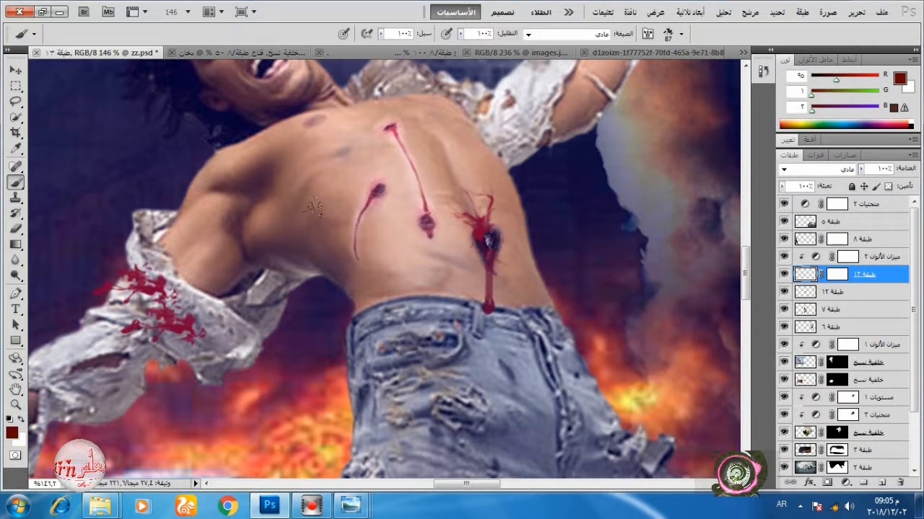
click(326, 174)
Step: Readjust the blood's Color Balance to blue +57 in the shadows and red +15 in the highlights
double_click(815, 256)
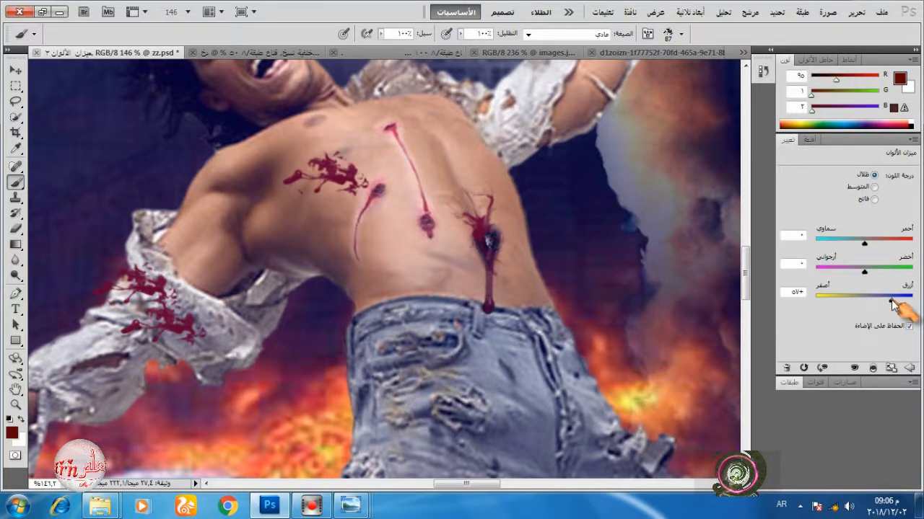
click(874, 199)
drag(864, 241, 873, 243)
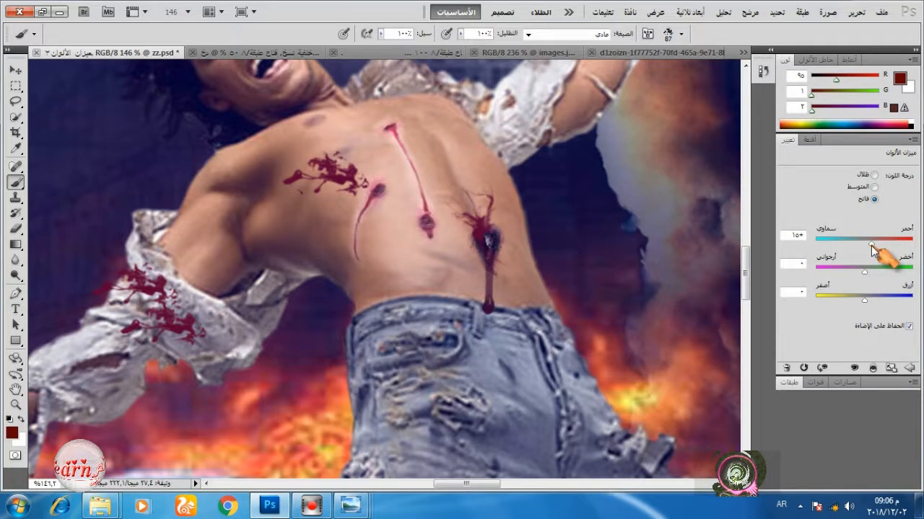
Step: Activate the blood layer's mask and set up a soft round black brush at 50 px with 36% flow
click(794, 385)
click(836, 274)
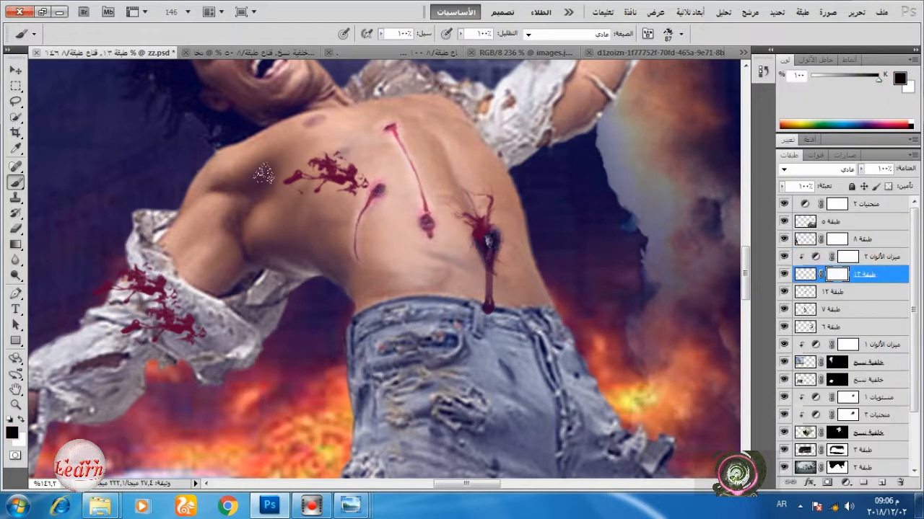
right_click(302, 179)
mouse_move(520, 316)
mouse_down()
mouse_move(505, 294)
mouse_move(521, 265)
mouse_up()
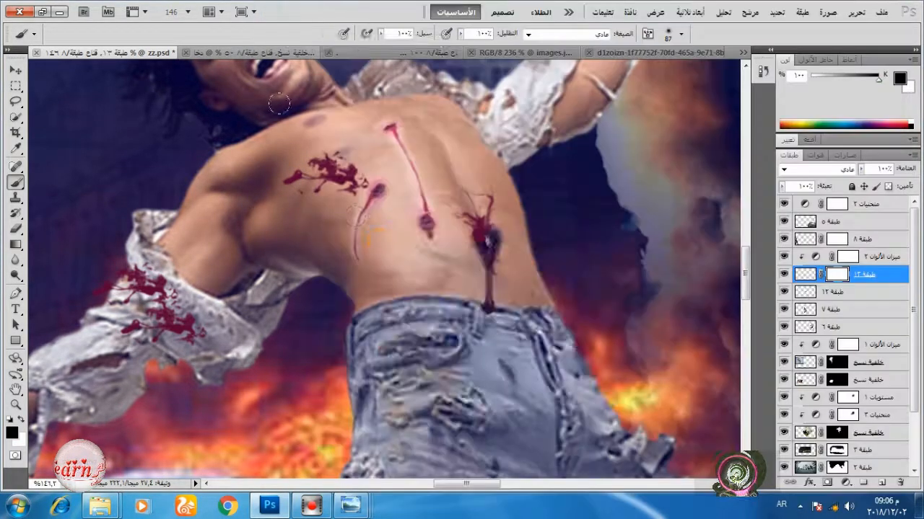
right_click(383, 239)
click(380, 34)
click(340, 52)
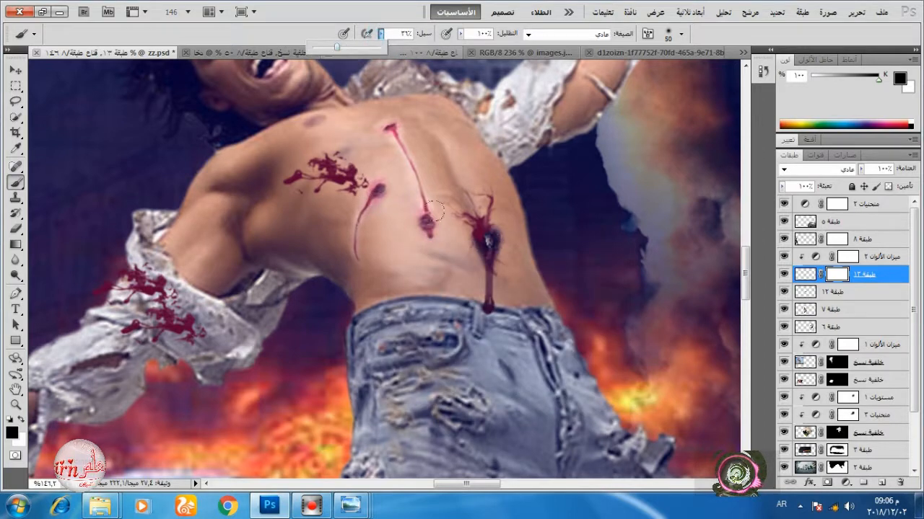
Step: Lightly fade the blood over the waist wound on its mask, lowering the brush flow to 15%
click(485, 247)
click(381, 34)
click(365, 48)
click(487, 236)
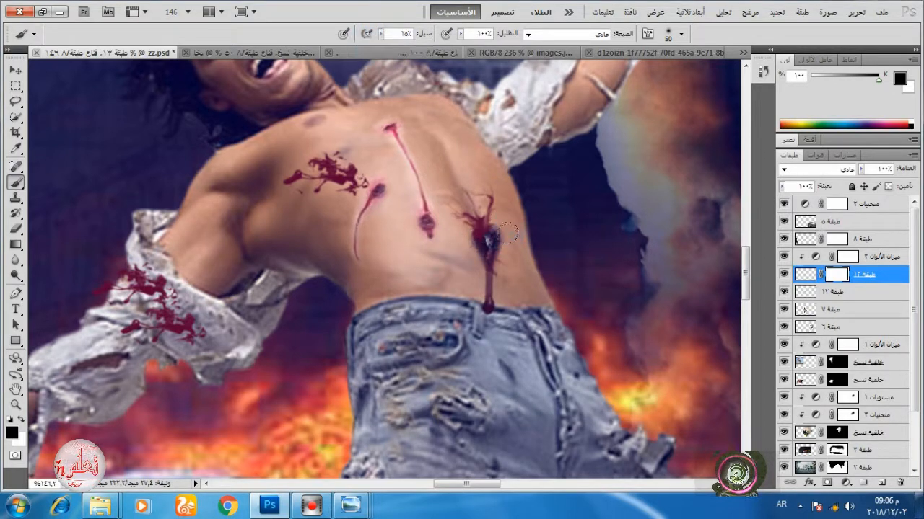
Step: Lightly fade the chest and torn-sleeve blood splatters on the mask using a 155 px brush at 10% flow
right_click(401, 264)
click(552, 295)
click(379, 35)
click(370, 49)
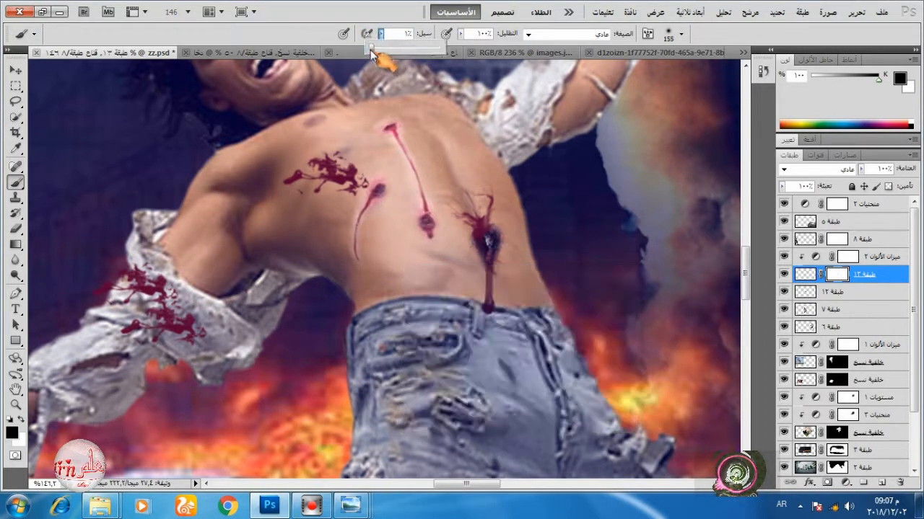
click(331, 168)
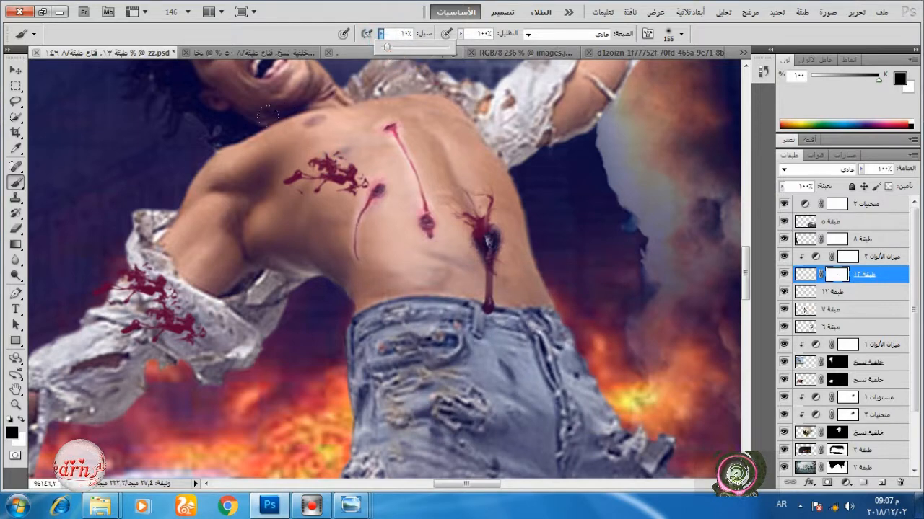
click(208, 387)
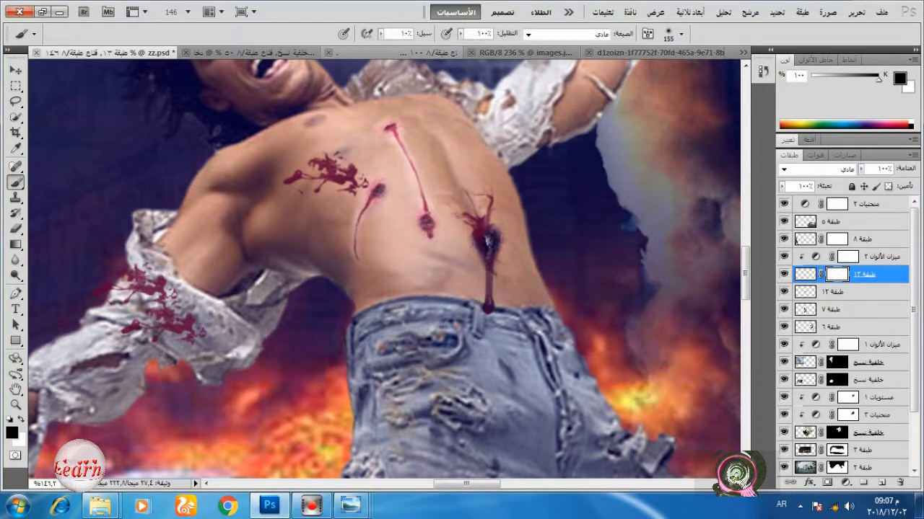
key(ctrl+0)
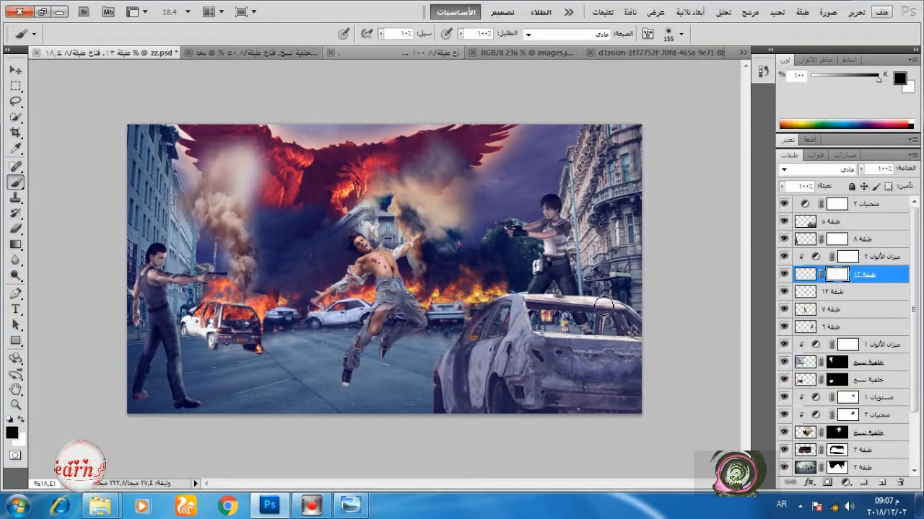
Step: Create a new layer directly beneath the leaping man's layer and reset the foreground colour to black
click(844, 326)
click(783, 327)
click(784, 327)
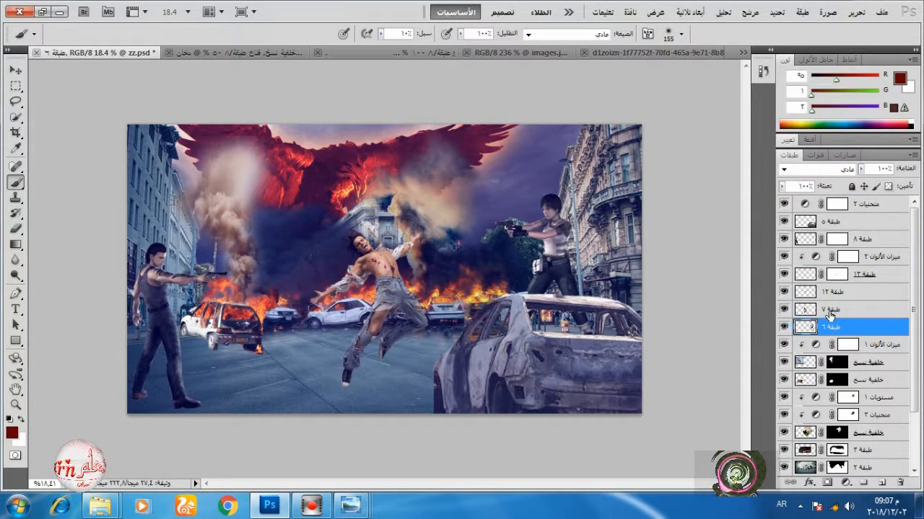
click(829, 313)
click(881, 482)
click(9, 420)
Step: Paint a soft black shadow on the road under the leaping man with a 438 px brush at 57% flow
right_click(477, 390)
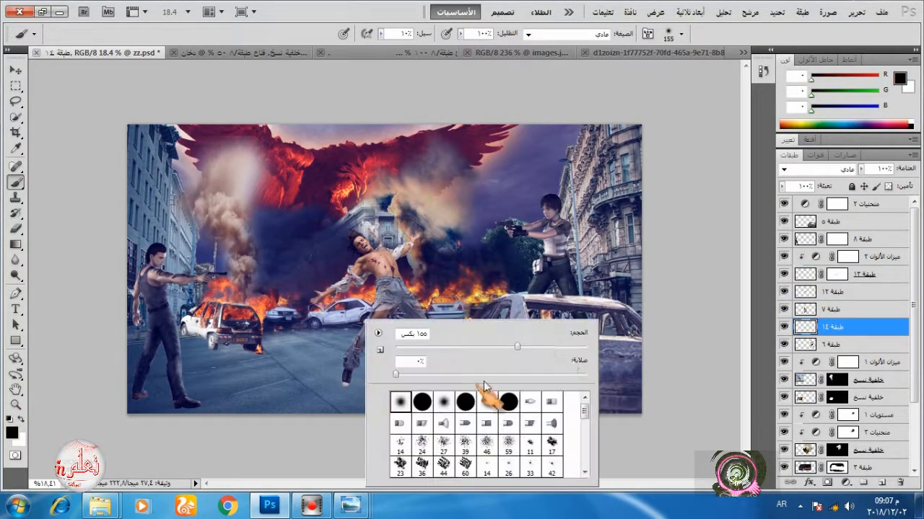
click(381, 33)
click(415, 46)
right_click(392, 368)
click(588, 347)
mouse_move(343, 390)
mouse_down()
mouse_move(318, 393)
mouse_move(368, 367)
mouse_move(295, 377)
mouse_move(309, 388)
mouse_move(303, 397)
mouse_up()
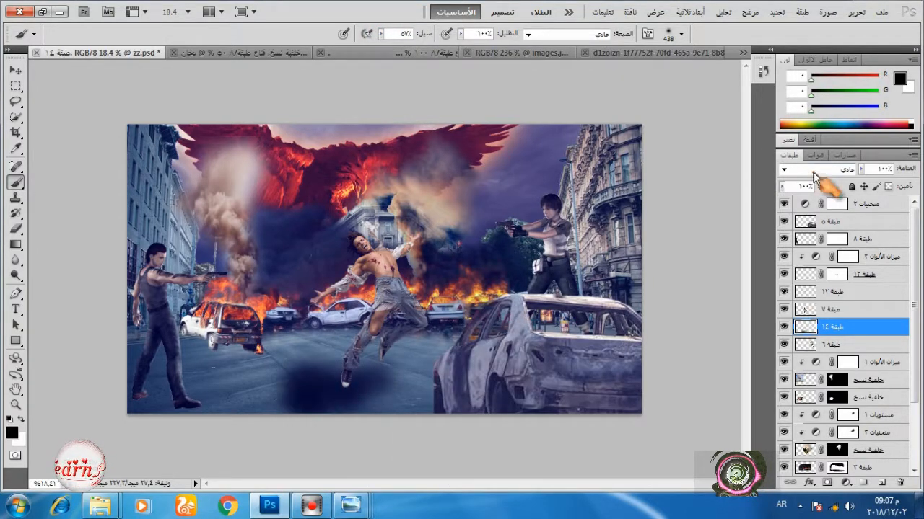
Step: Lower the shadow layer's opacity to 62% and set up a soft 540 px eraser to soften the shadow
click(861, 169)
drag(866, 185, 837, 187)
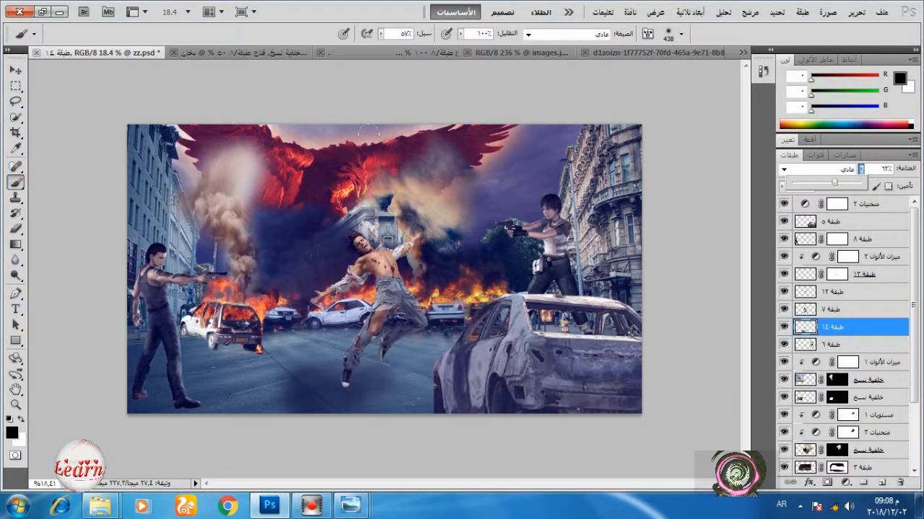
click(15, 228)
right_click(316, 254)
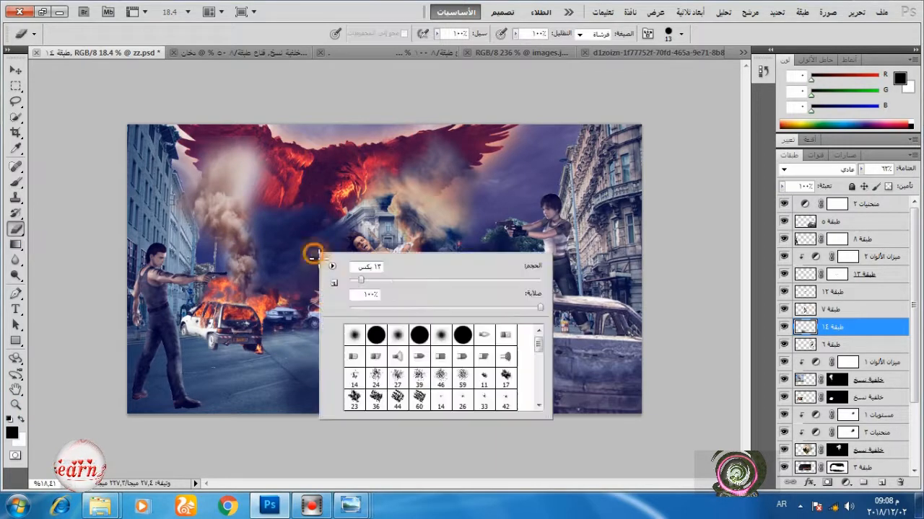
click(514, 280)
click(288, 312)
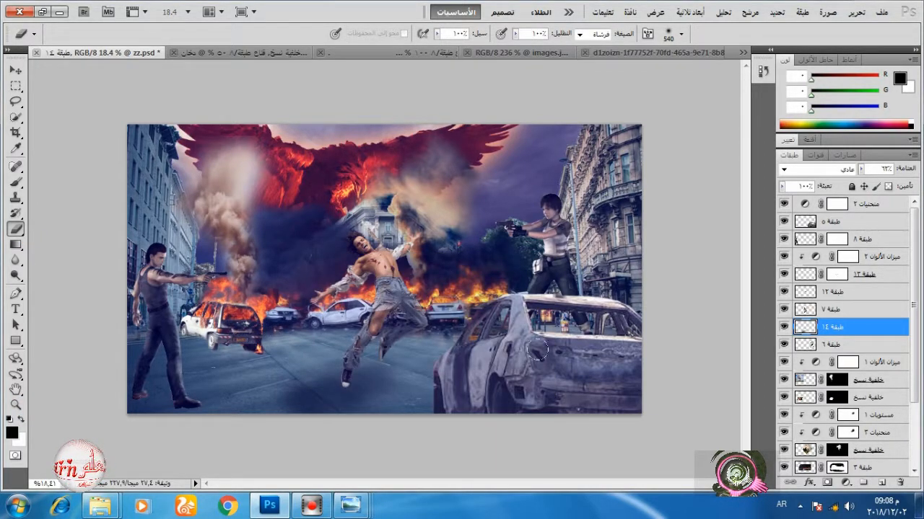
Step: Darken the background cars on the shadow layer with soft black dabs from the 438 px brush
key(b)
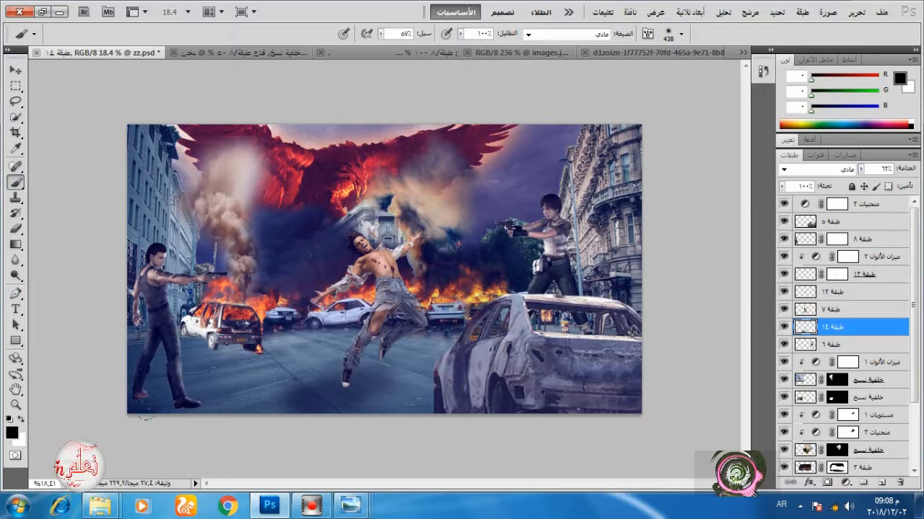
mouse_move(205, 336)
mouse_down()
mouse_move(239, 345)
mouse_move(210, 322)
mouse_move(215, 330)
mouse_move(190, 322)
mouse_up()
key(ctrl+z)
click(343, 317)
click(447, 305)
click(277, 309)
click(453, 305)
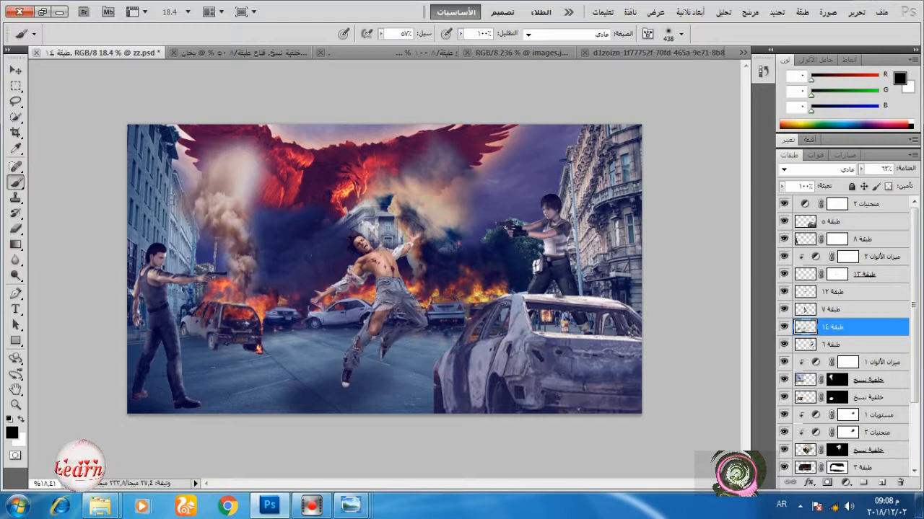
Step: Add a new layer above the top Curves layer, fill it with 50% gray and set its blend mode to Overlay
click(837, 205)
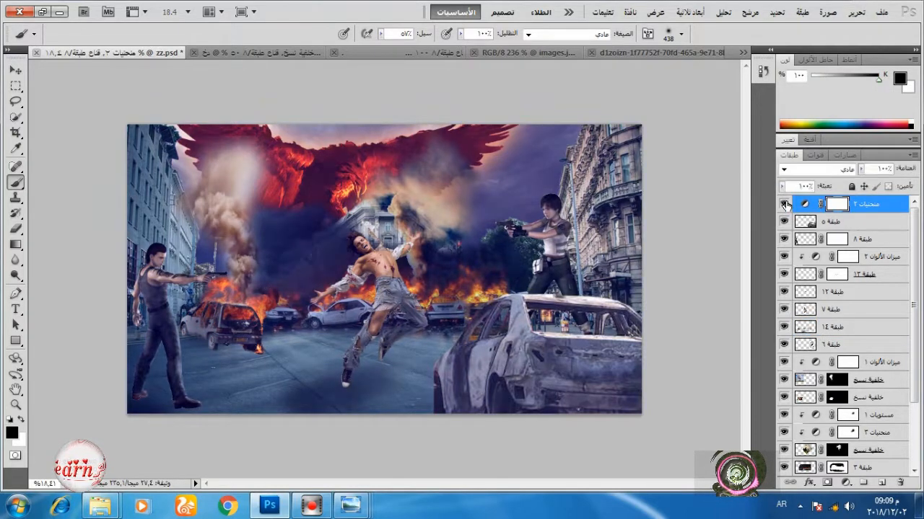
click(883, 483)
click(856, 12)
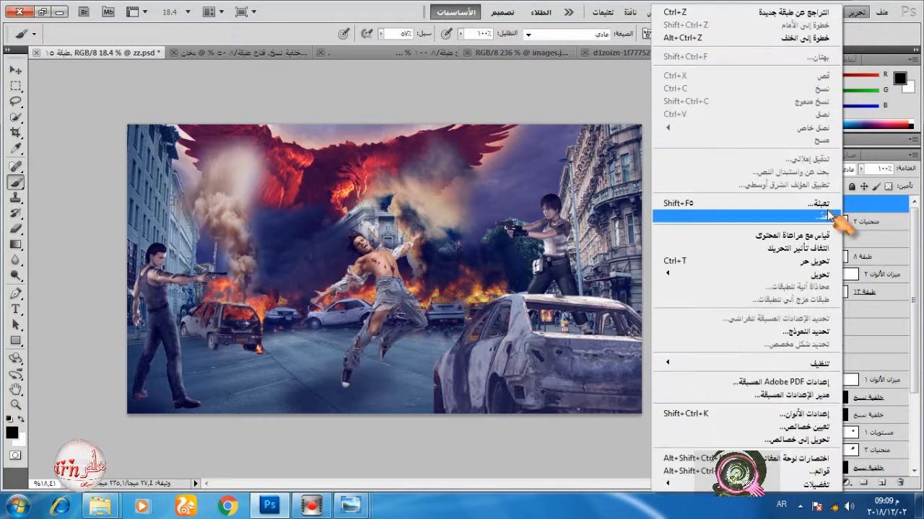
click(805, 212)
click(495, 153)
click(483, 264)
click(381, 142)
click(822, 169)
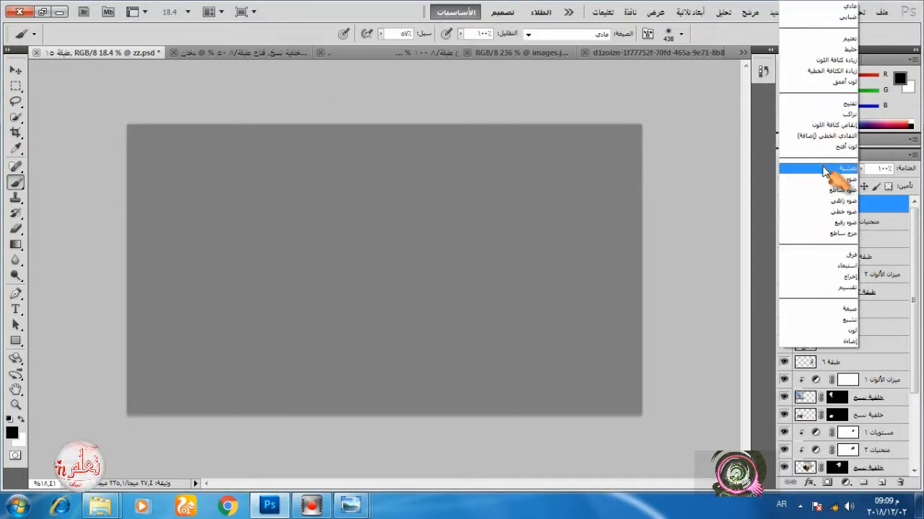
click(823, 177)
Step: Brighten the eagle's head on the gray layer using the Dodge tool at 111 px and 50% exposure
click(16, 275)
right_click(371, 192)
click(495, 219)
click(348, 183)
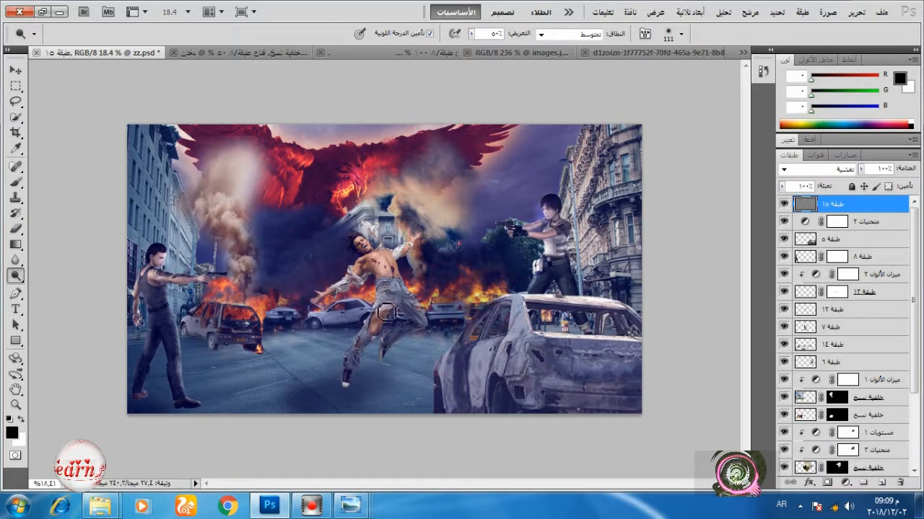
Step: Darken the leaping man's shaded arm on the gray layer using the Burn tool at 103 px and 50% exposure
right_click(15, 275)
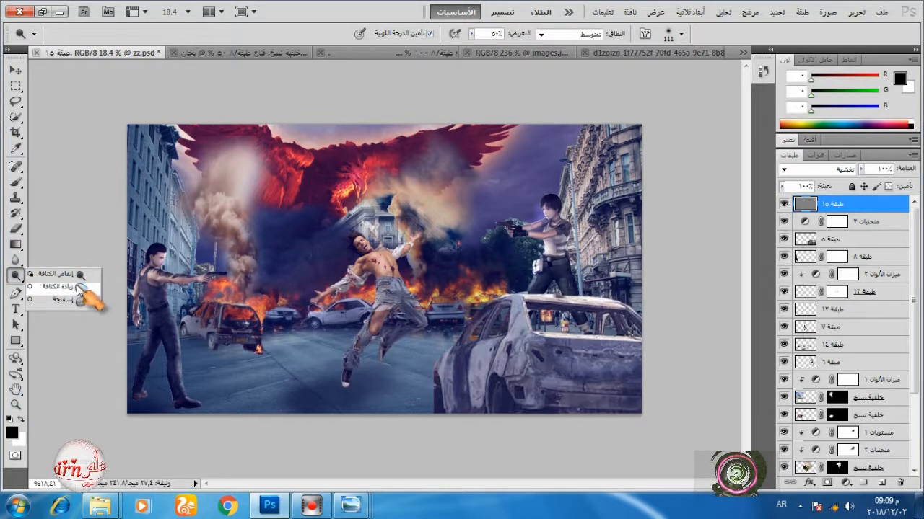
click(54, 308)
right_click(383, 261)
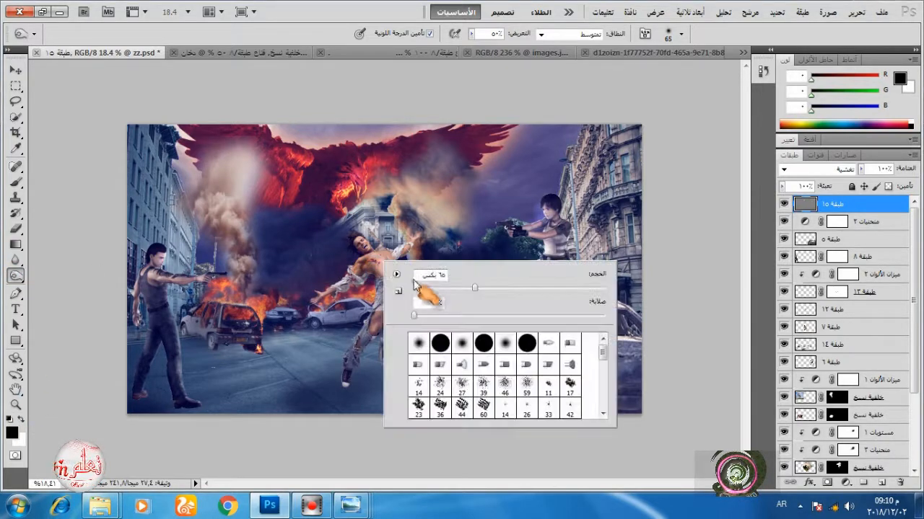
click(507, 287)
key(Return)
scroll(381, 221, up, 2)
mouse_move(341, 276)
mouse_down()
mouse_move(333, 267)
mouse_move(373, 294)
mouse_move(328, 307)
mouse_up()
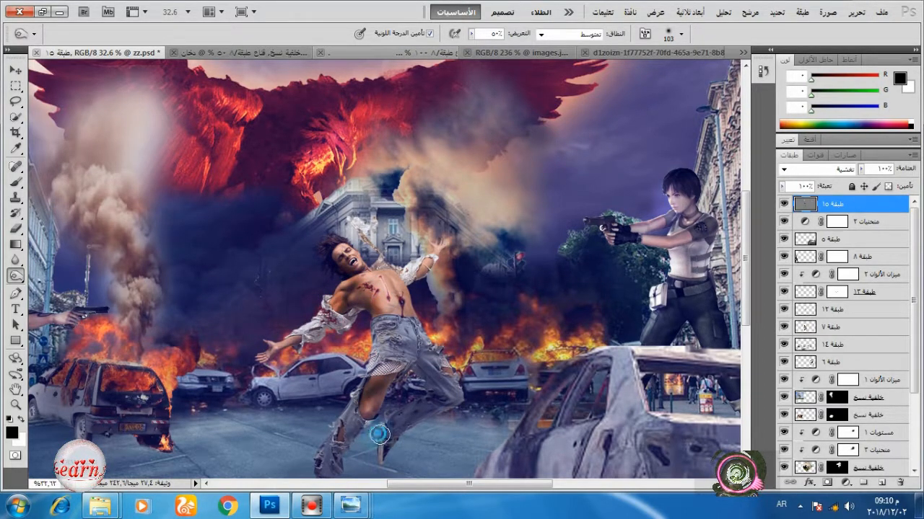
Step: Enlarge the Burn brush to 185 px and deepen the road shadow beneath the leaping man's foot
scroll(379, 433, down, 3)
right_click(247, 323)
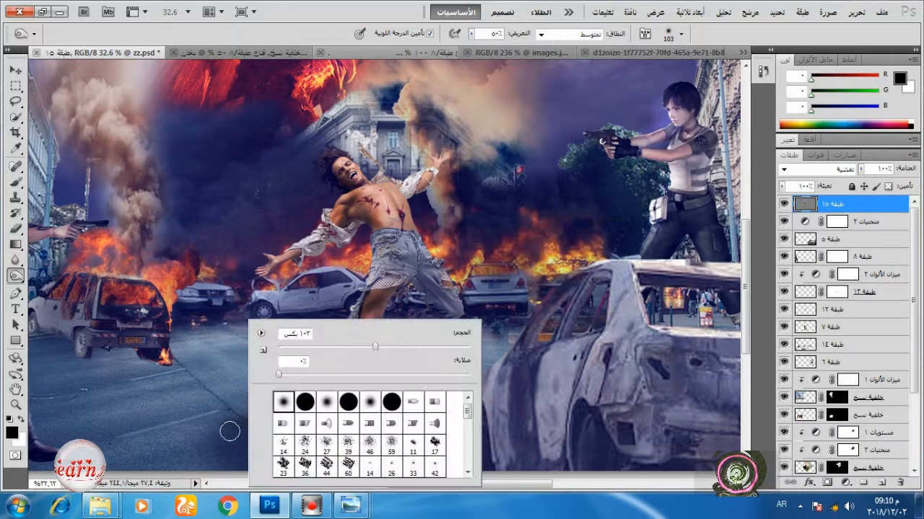
click(425, 349)
click(239, 437)
click(255, 437)
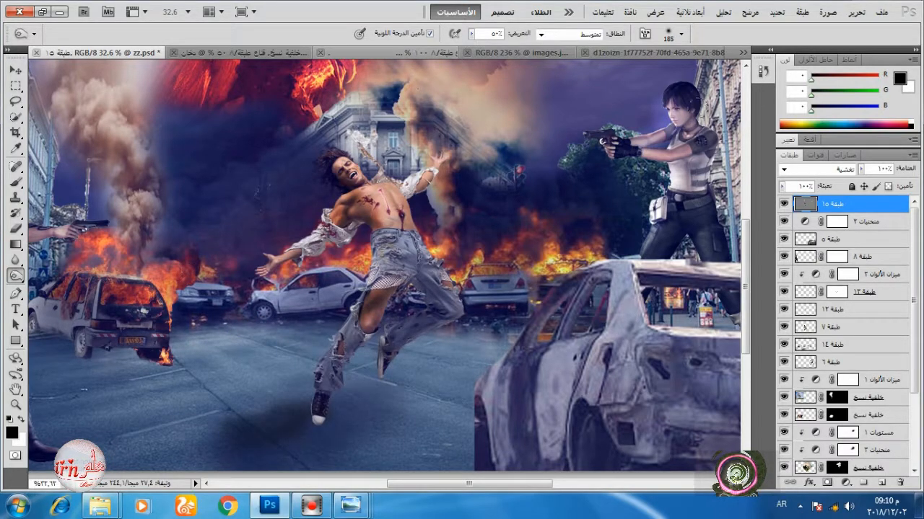
Step: Burn the armed woman's back, the wrecked car's side and the gunman's dark clothing with the 185 px brush
drag(712, 159, 714, 229)
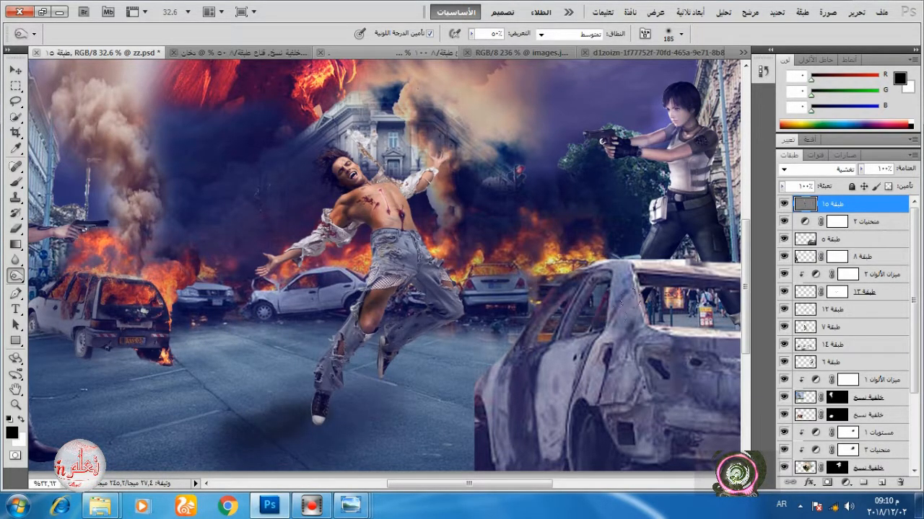
drag(592, 363, 591, 392)
drag(501, 371, 496, 414)
scroll(640, 317, down, 2)
key(ctrl+0)
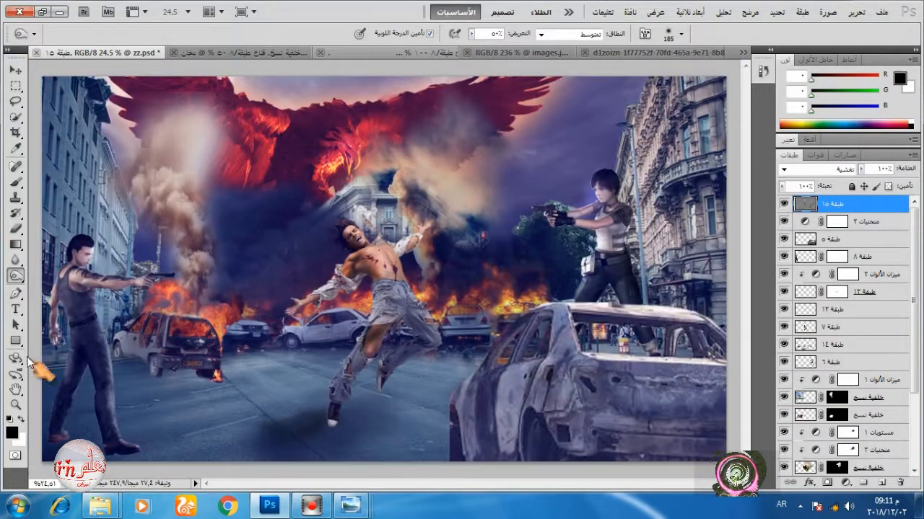
mouse_move(77, 320)
mouse_down()
mouse_move(62, 280)
mouse_move(75, 278)
mouse_up()
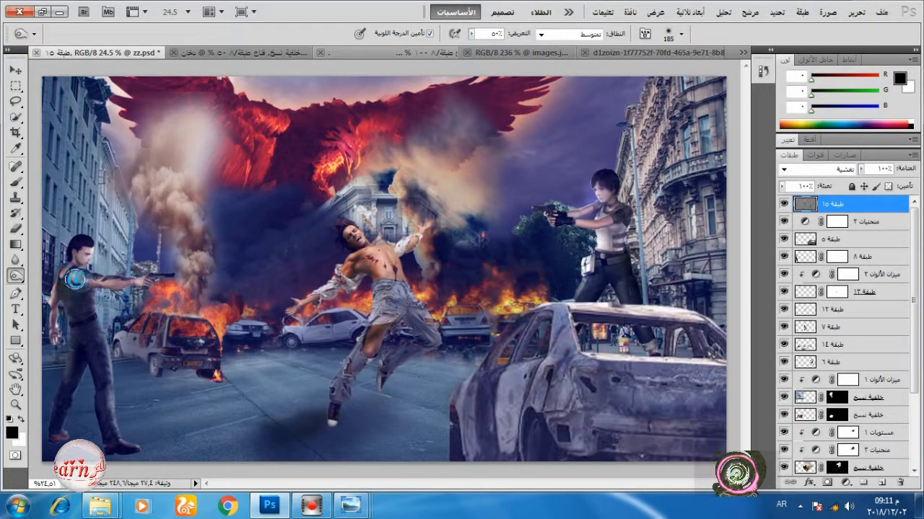
Step: Find the gunman's layer by checking layer visibility and make layer 8 active
scroll(65, 365, up, 3)
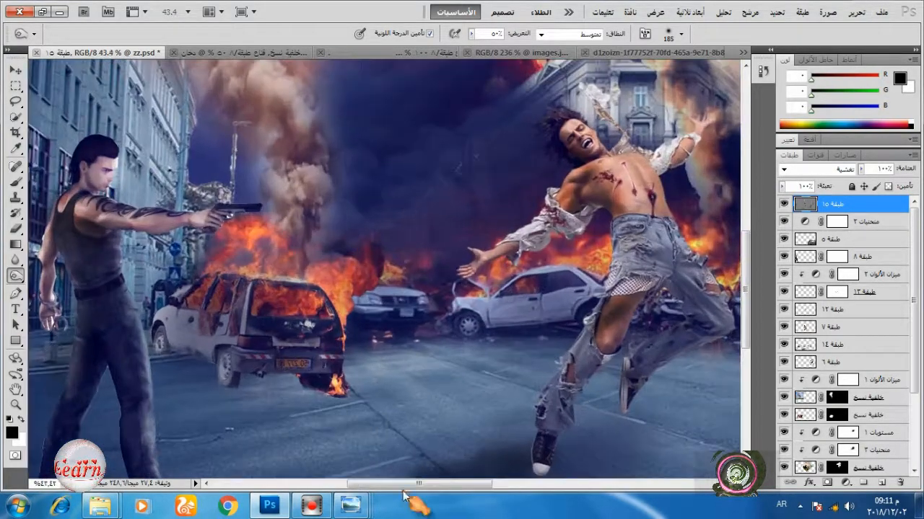
drag(71, 361, 209, 361)
scroll(835, 318, down, 1)
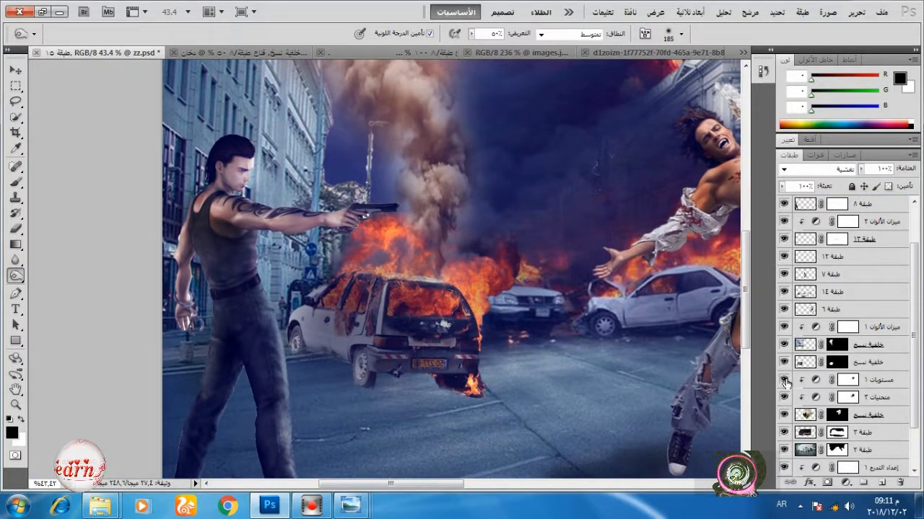
scroll(785, 382, down, 3)
scroll(793, 381, up, 3)
click(783, 275)
click(783, 275)
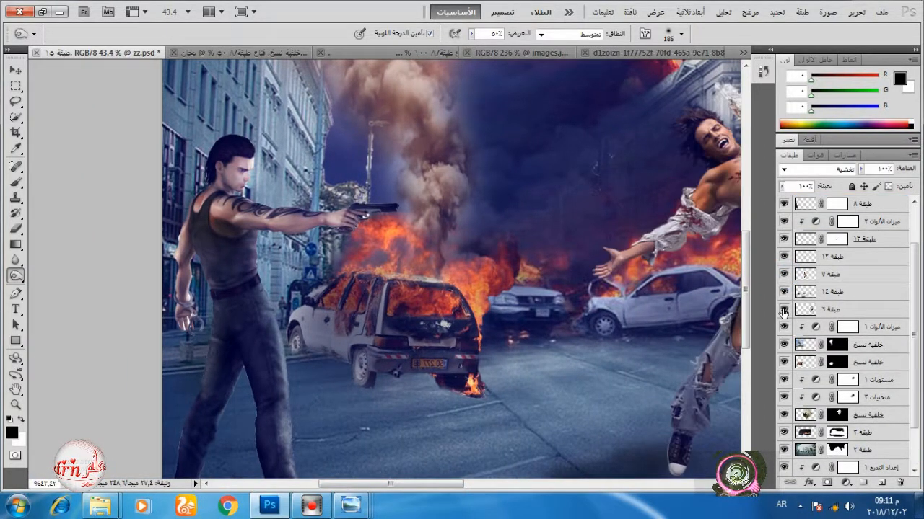
scroll(784, 303, up, 2)
click(803, 239)
Step: Activate the gunman's layer mask and paint beside his hanging arm with a hard round 24 px brush
scroll(148, 265, up, 4)
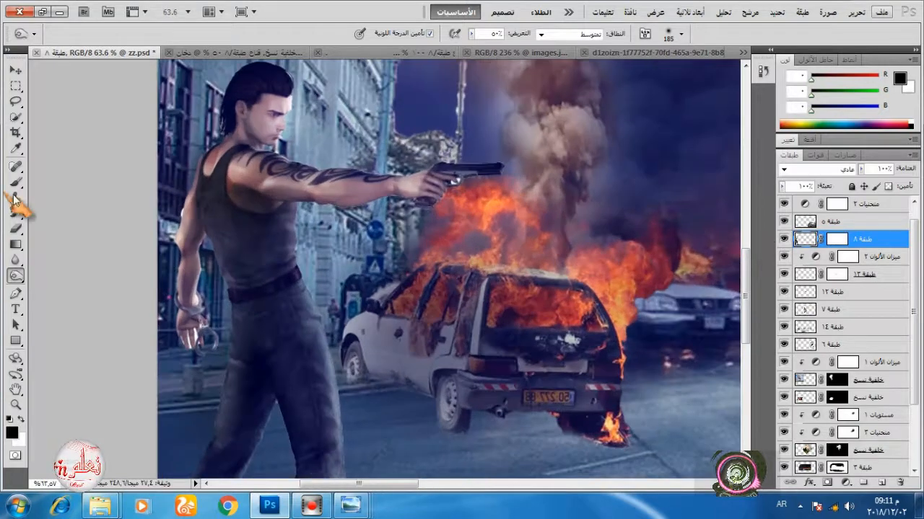
click(15, 199)
scroll(206, 278, up, 1)
scroll(206, 278, up, 2)
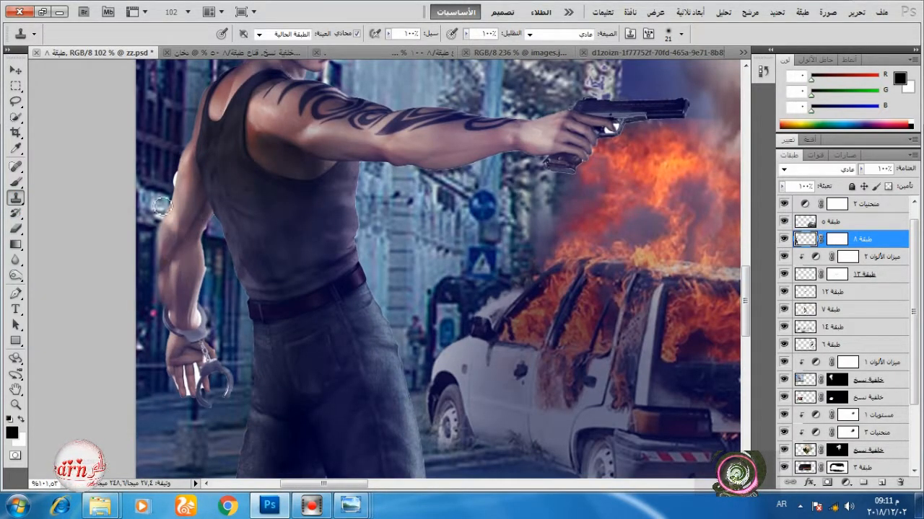
click(15, 228)
click(16, 182)
click(836, 239)
right_click(456, 253)
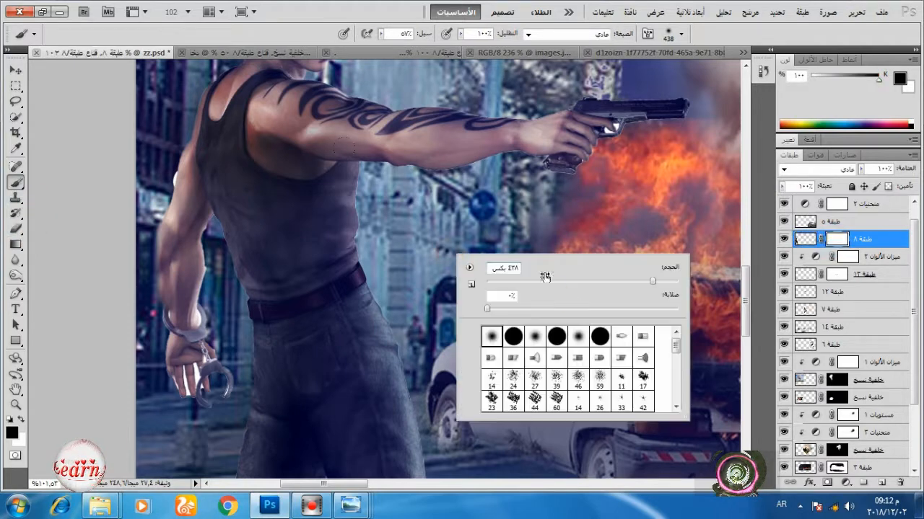
click(526, 281)
click(513, 337)
scroll(171, 279, down, 1)
click(509, 280)
drag(147, 246, 150, 284)
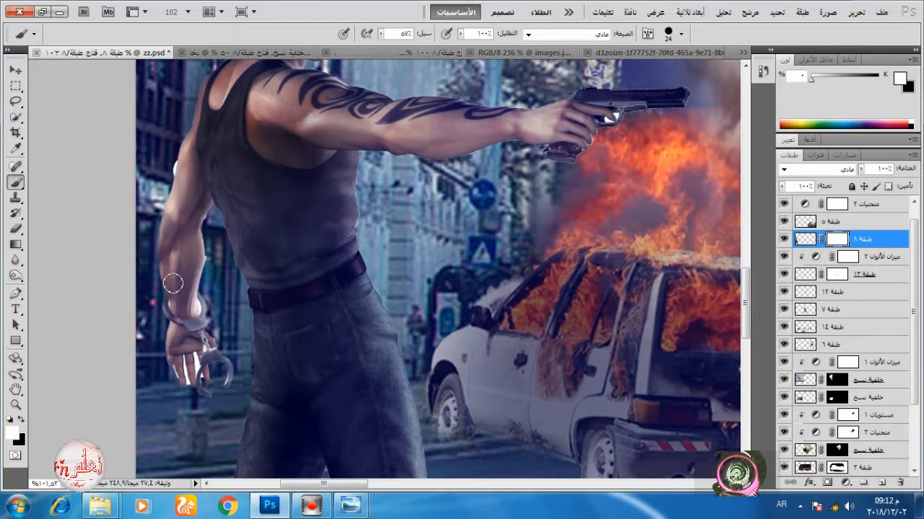
Step: Mask out the white gaps between the gunman's fingers with a hard black 6 px brush
scroll(205, 401, up, 6)
key(x)
scroll(205, 401, up, 3)
right_click(322, 320)
click(359, 350)
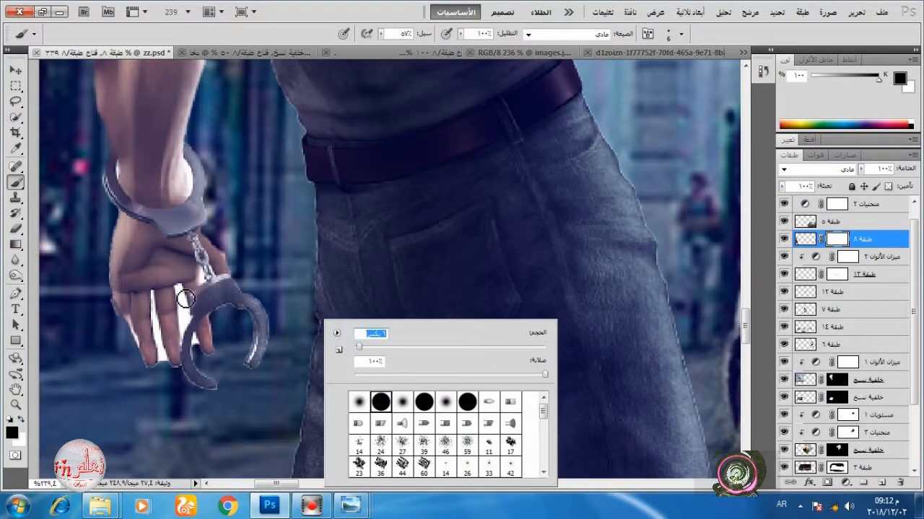
mouse_move(185, 294)
mouse_down()
mouse_move(187, 331)
mouse_move(160, 318)
mouse_move(129, 337)
mouse_up()
Step: Burn the bright skin on the gunman's cuffed wrist on layer 15 with a soft 27 px brush
scroll(229, 194, up, 4)
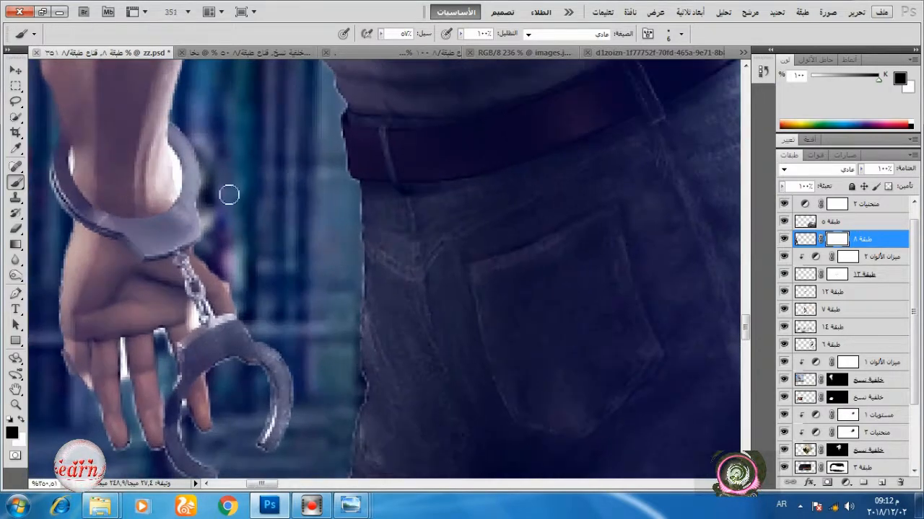
click(16, 277)
right_click(465, 255)
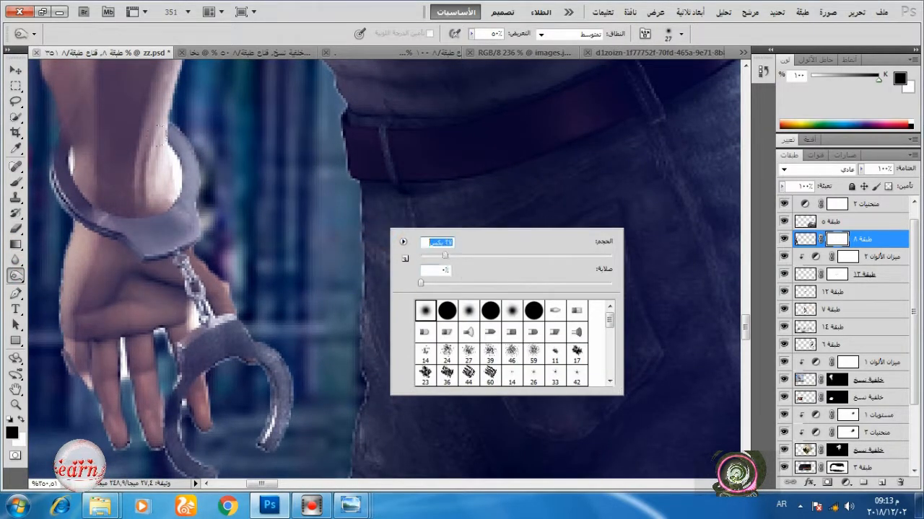
click(157, 136)
scroll(808, 248, up, 1)
click(826, 204)
mouse_move(169, 161)
mouse_down()
mouse_move(164, 189)
mouse_move(170, 178)
mouse_up()
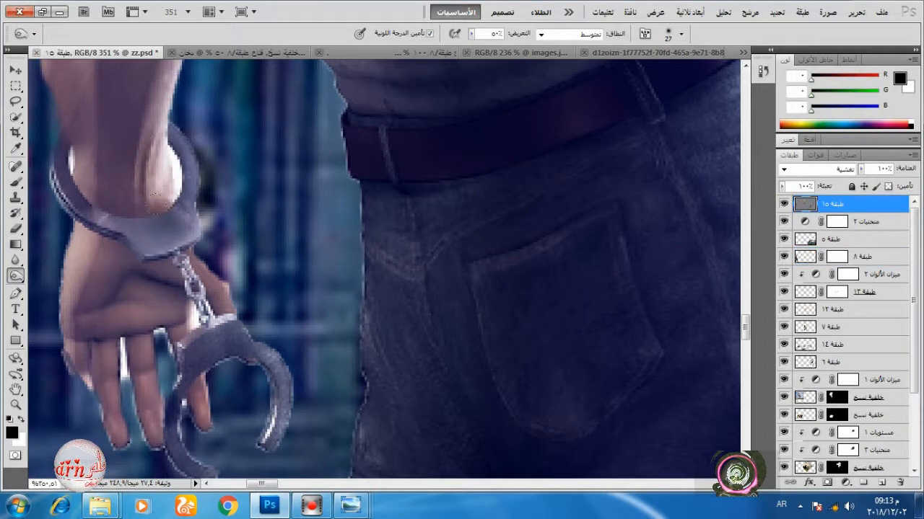
Step: Burn the gunman's open hanging handcuff with a 7 px brush
right_click(277, 302)
click(314, 329)
click(191, 368)
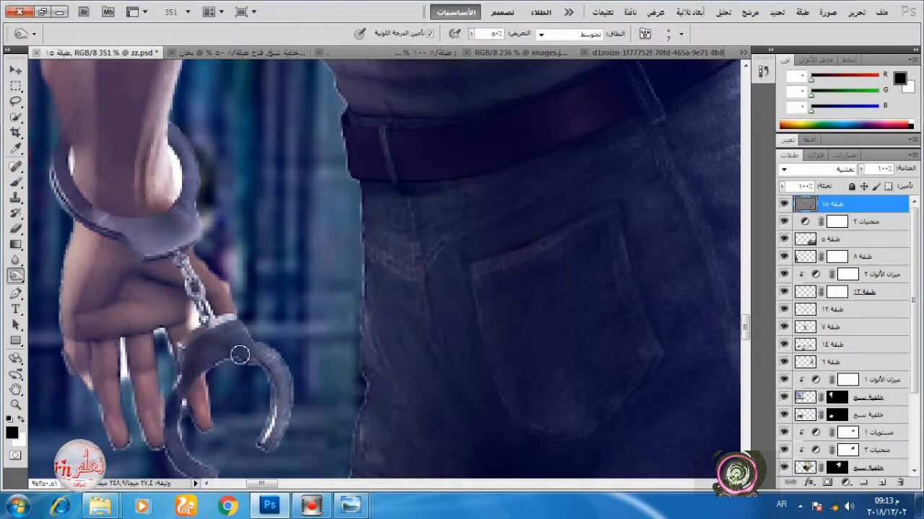
drag(241, 355, 283, 340)
Step: Mask out the remaining white between the gunman's fingers and inside the wrist cuff on layer 8 with a black 1 px brush
click(839, 257)
click(15, 182)
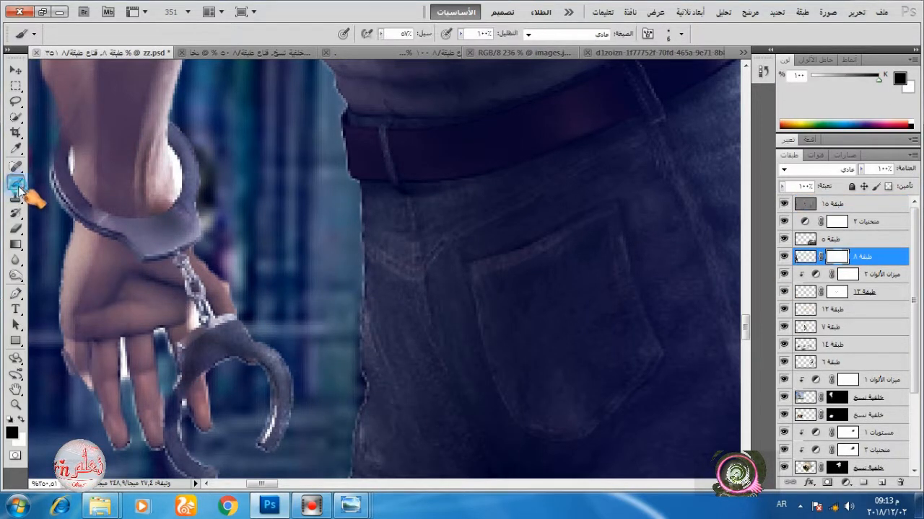
right_click(231, 313)
click(268, 344)
click(128, 374)
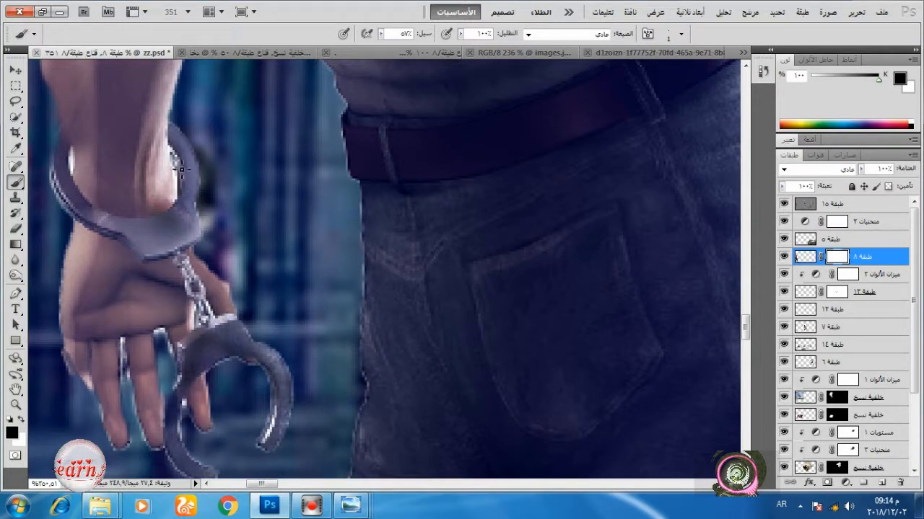
scroll(70, 180, down, 1)
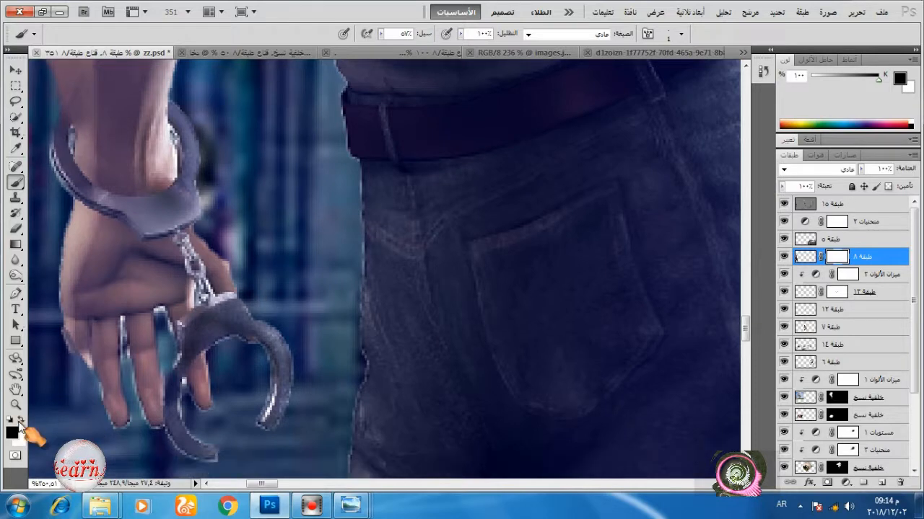
Step: Restore the outer edge of the gunman's fingers on the layer 8 mask with a white 7 px brush
click(20, 421)
right_click(162, 390)
click(195, 351)
click(85, 360)
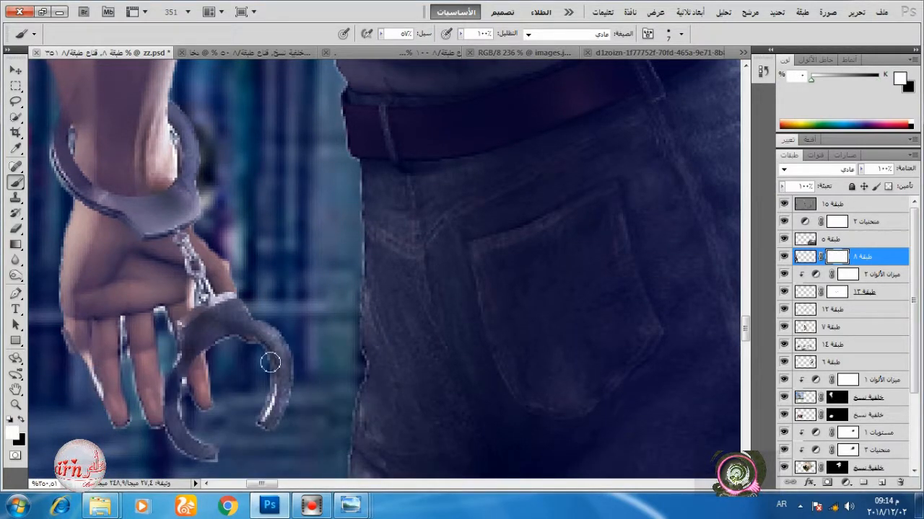
Step: Dodge the gunman's face and gun hand on layer 15 with a 78 px brush
scroll(433, 396, down, 1)
scroll(433, 396, down, 5)
scroll(497, 252, up, 3)
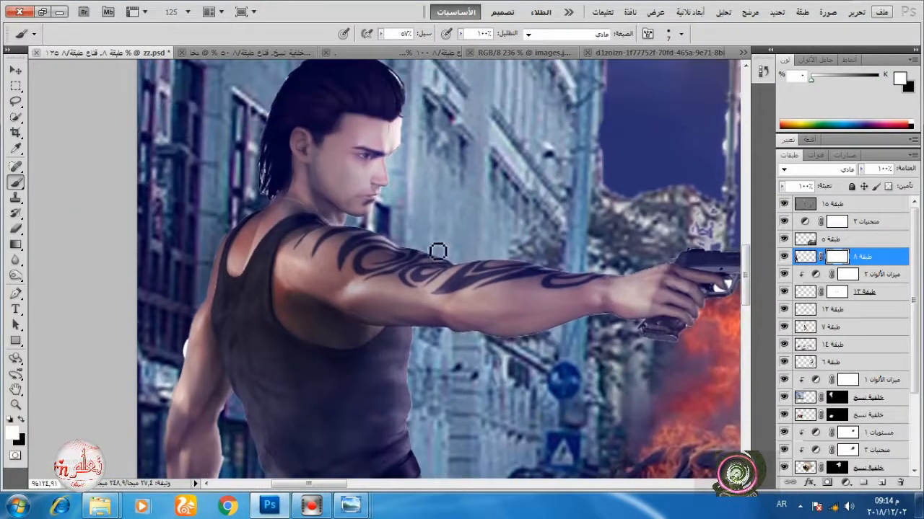
right_click(16, 276)
click(73, 275)
click(854, 207)
right_click(394, 197)
drag(480, 222, 501, 223)
mouse_move(379, 137)
mouse_down()
mouse_move(350, 157)
mouse_move(346, 135)
mouse_up()
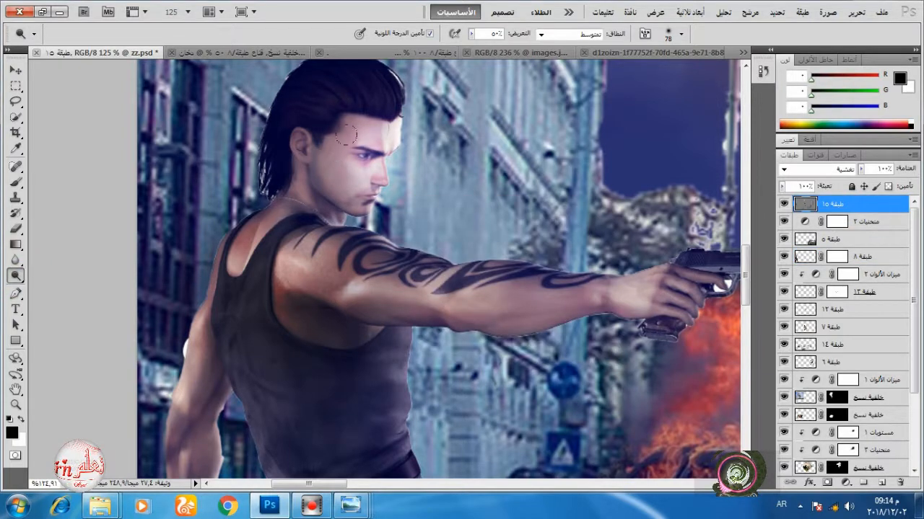
drag(653, 292, 624, 277)
Step: Mask out the white fringe behind the gunman's hanging upper arm on layer 8 with the black 7 px brush
click(837, 257)
click(17, 421)
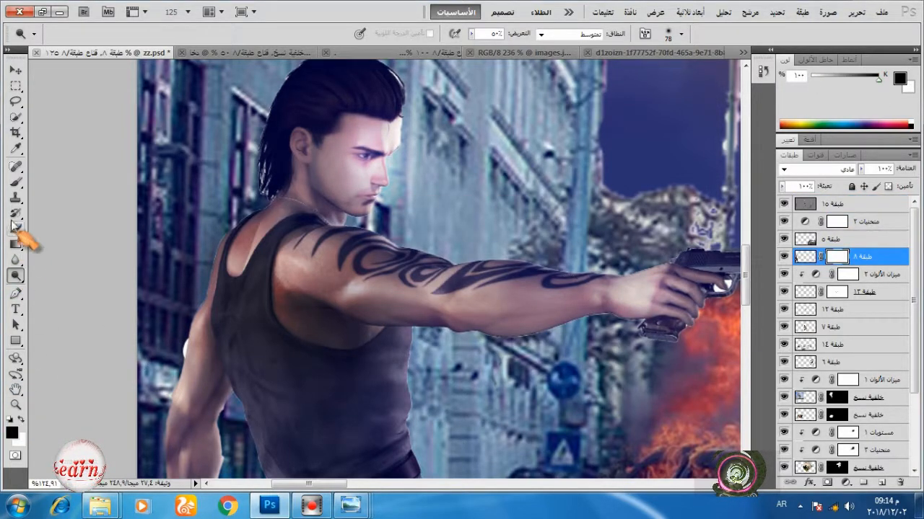
click(16, 182)
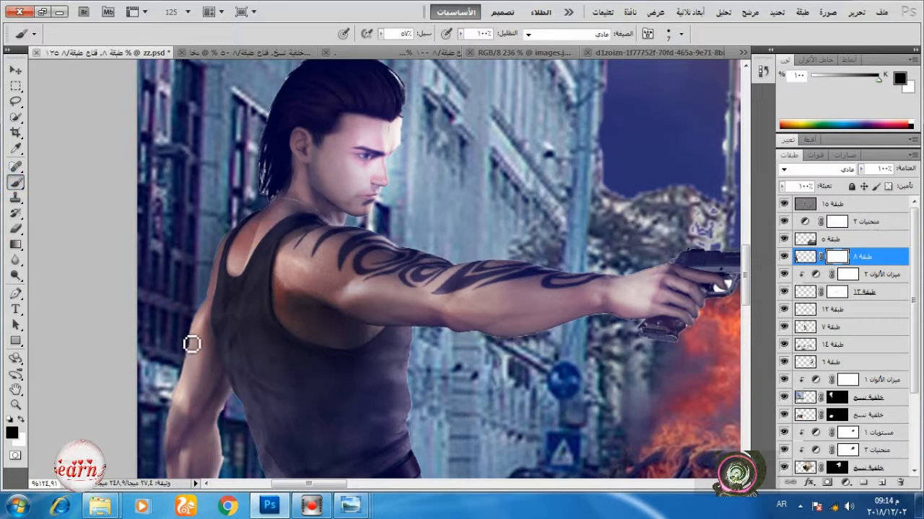
Step: Burn the gunman's hanging arm and the shoulder area of his raised arm on layer 15 with a 66 px brush
scroll(209, 370, down, 3)
scroll(289, 374, down, 1)
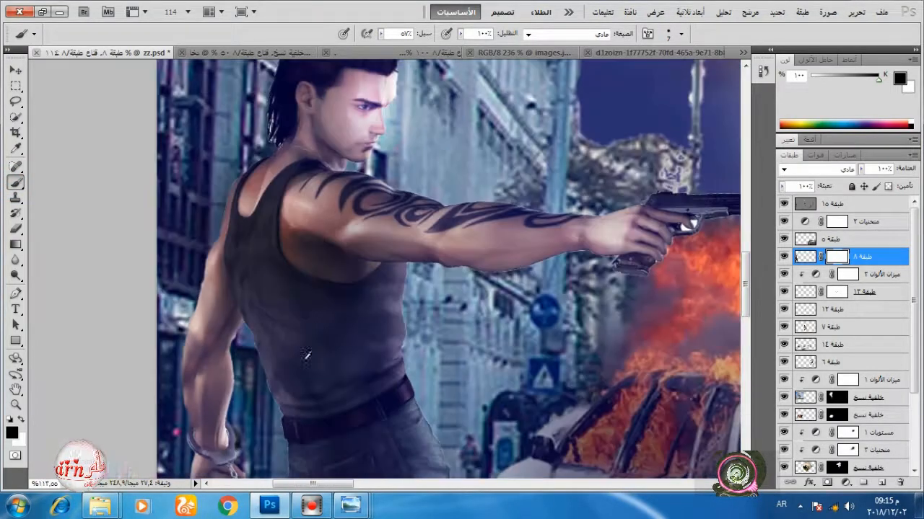
click(16, 275)
key(alt+period)
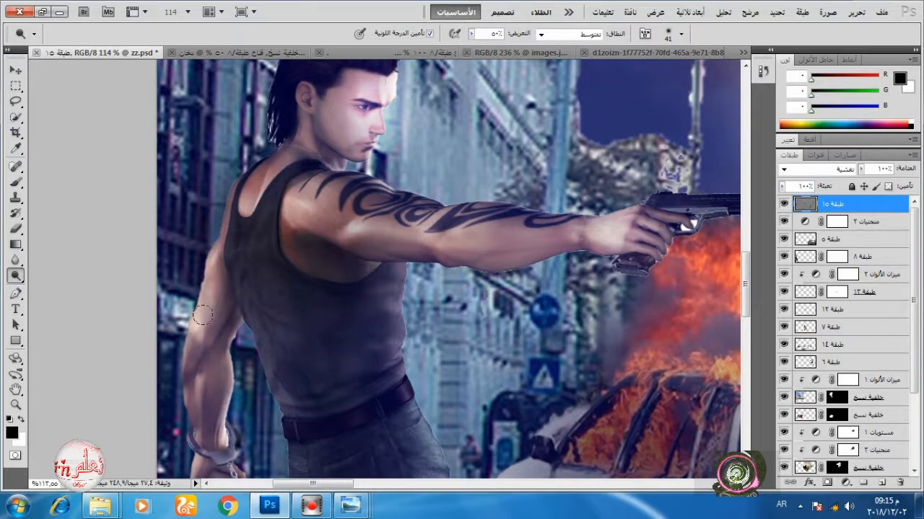
right_click(16, 276)
click(61, 292)
right_click(224, 301)
drag(212, 322, 196, 399)
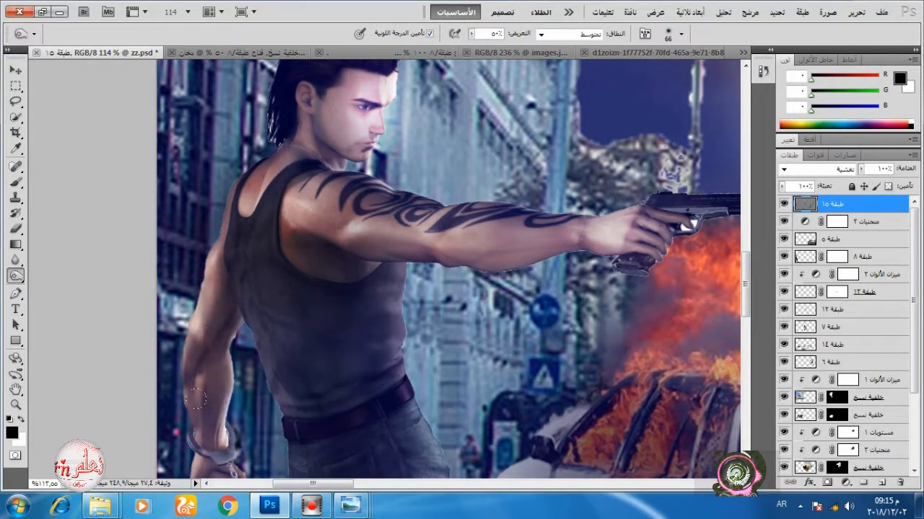
drag(332, 250, 321, 240)
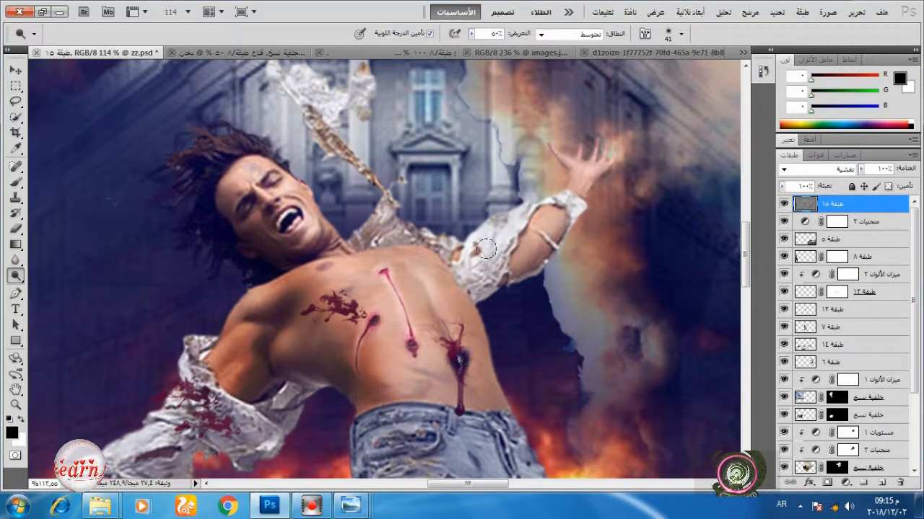
Step: Dodge the leaping man's exposed knee with the 41 px brush
scroll(485, 326, down, 8)
scroll(558, 274, down, 3)
mouse_move(384, 362)
mouse_down()
mouse_move(394, 342)
mouse_move(411, 352)
mouse_up()
Step: Burn the leaping man's torn jeans around the exposed knee with a 160 px brush
right_click(21, 278)
click(58, 291)
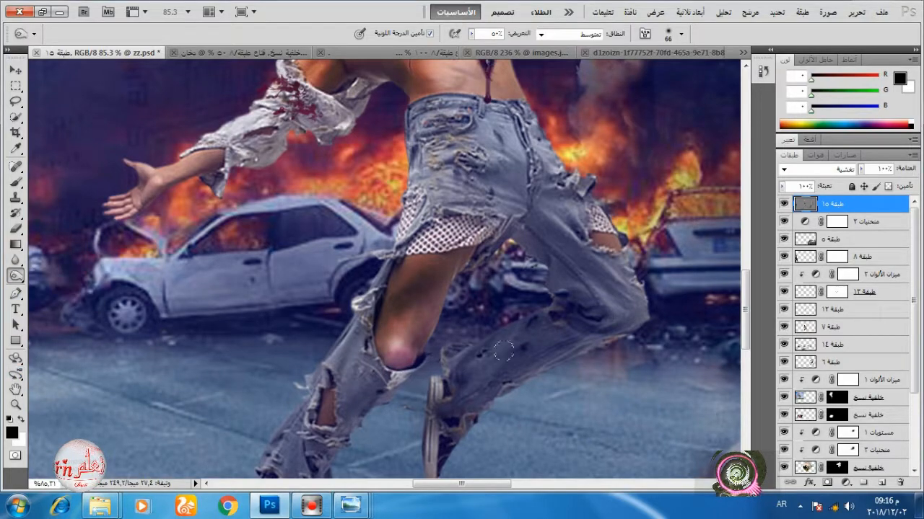
right_click(512, 317)
click(404, 377)
Step: Burn the armed woman's neck and the side of her torso, and set the brush size to 97 px
scroll(480, 274, down, 12)
scroll(711, 206, up, 13)
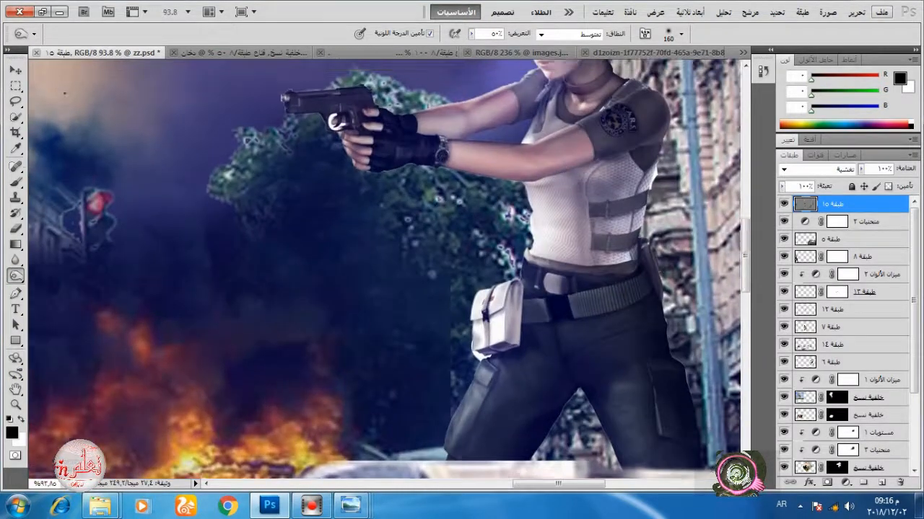
scroll(429, 166, up, 4)
right_click(659, 211)
click(737, 238)
mouse_move(597, 193)
mouse_down()
mouse_move(655, 339)
mouse_move(642, 380)
mouse_move(622, 347)
mouse_up()
right_click(638, 319)
drag(724, 350, 738, 352)
Step: Paint black along the edge of the armed woman's back on the layer 6 mask with the 7 px brush
click(815, 363)
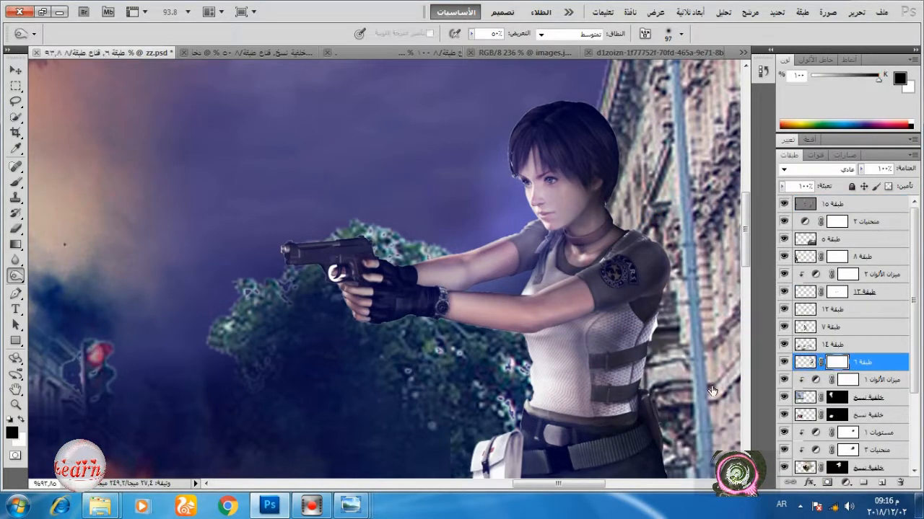
click(16, 182)
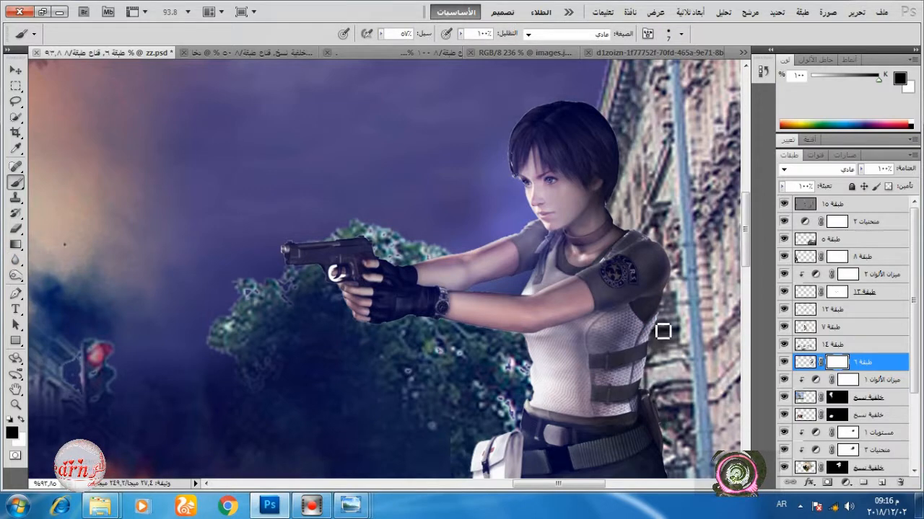
scroll(662, 331, down, 2)
Step: Burn the armed woman's trouser leg and rolled cuff on layer 15 with the 97 px brush
click(16, 275)
scroll(433, 253, down, 4)
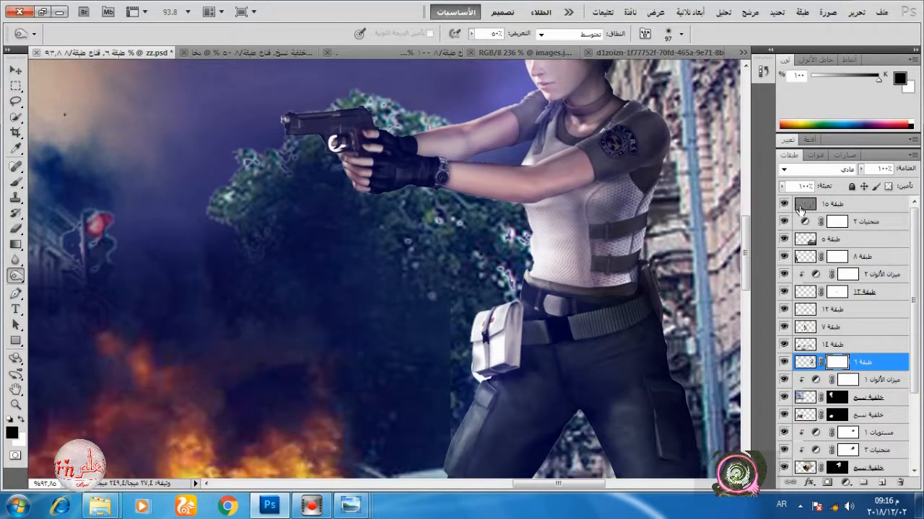
click(800, 207)
scroll(643, 379, down, 6)
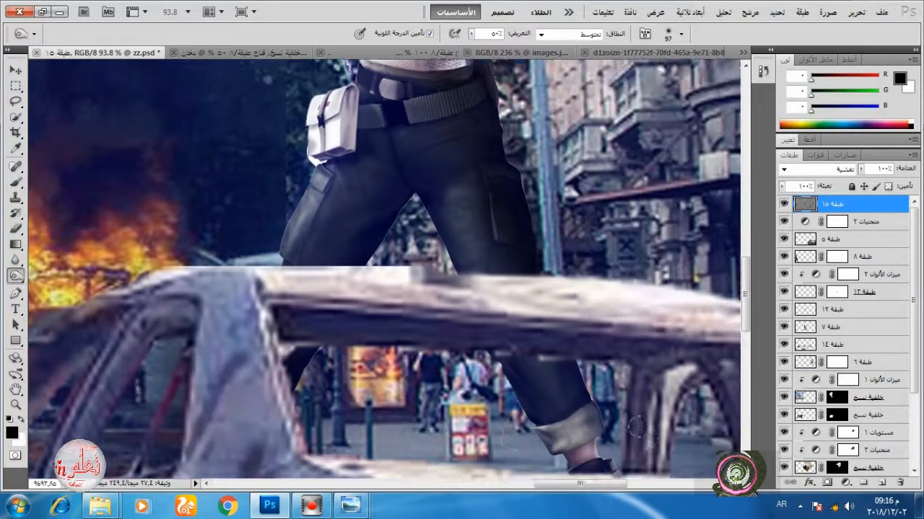
scroll(637, 427, down, 3)
Step: Mask out the stray marks beside the armed woman's lower leg on layer 6 with a hard black 55 px brush
click(837, 361)
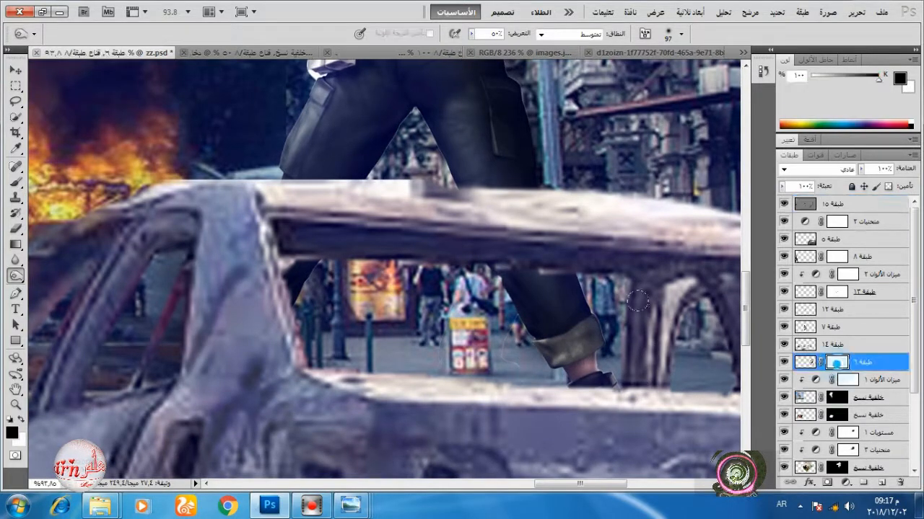
click(16, 181)
right_click(492, 325)
key(Return)
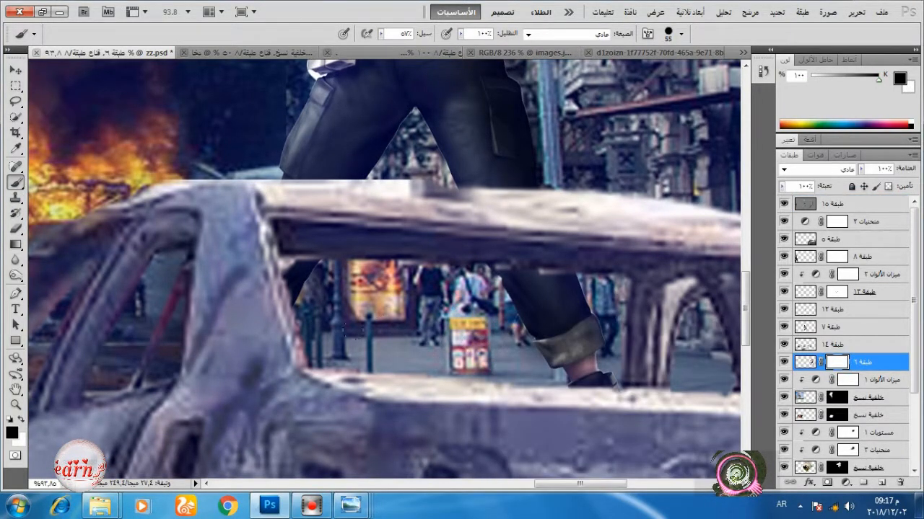
Step: Dodge the armed woman's thigh edge, face and pistol on layer 15 with the 41 px brush
click(15, 275)
click(803, 204)
scroll(299, 298, up, 6)
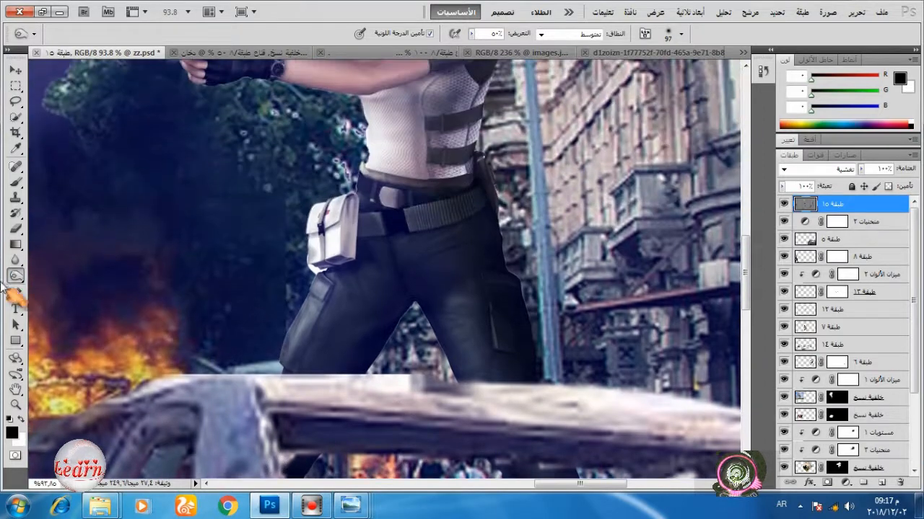
right_click(16, 276)
click(58, 276)
drag(308, 309, 295, 353)
scroll(332, 245, up, 6)
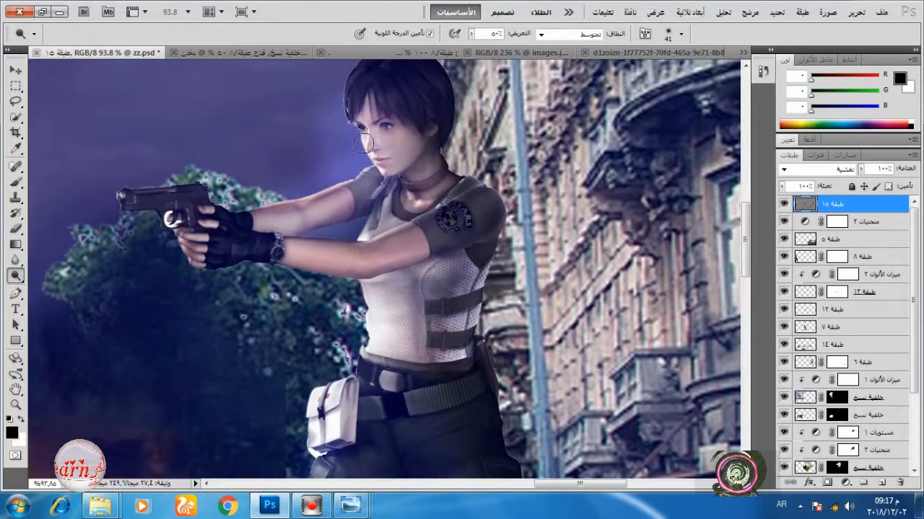
mouse_move(363, 143)
mouse_down()
mouse_move(366, 177)
mouse_move(256, 216)
mouse_move(120, 196)
mouse_move(203, 195)
mouse_up()
Step: Select the white area inside the woman's pistol trigger guard with the Magic Wand, mask it out on layer 6 in black and deselect
scroll(162, 313, up, 8)
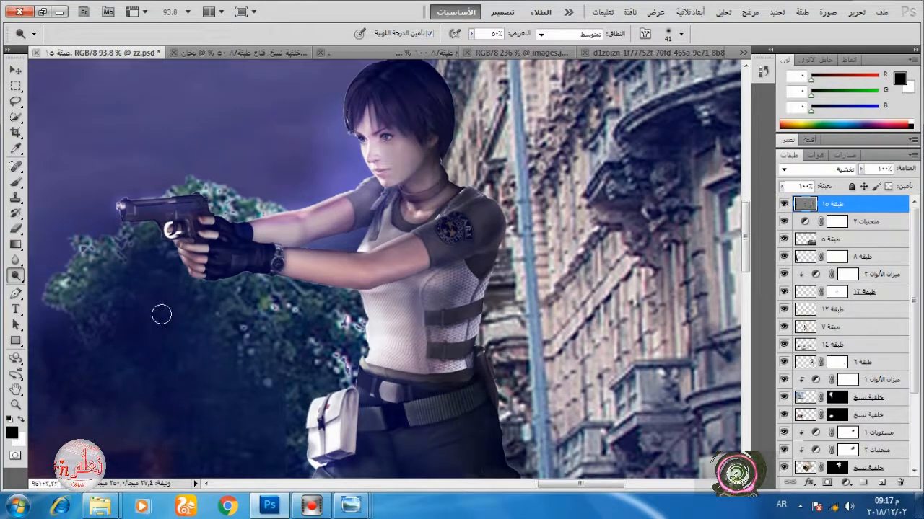
click(837, 362)
click(15, 182)
right_click(395, 346)
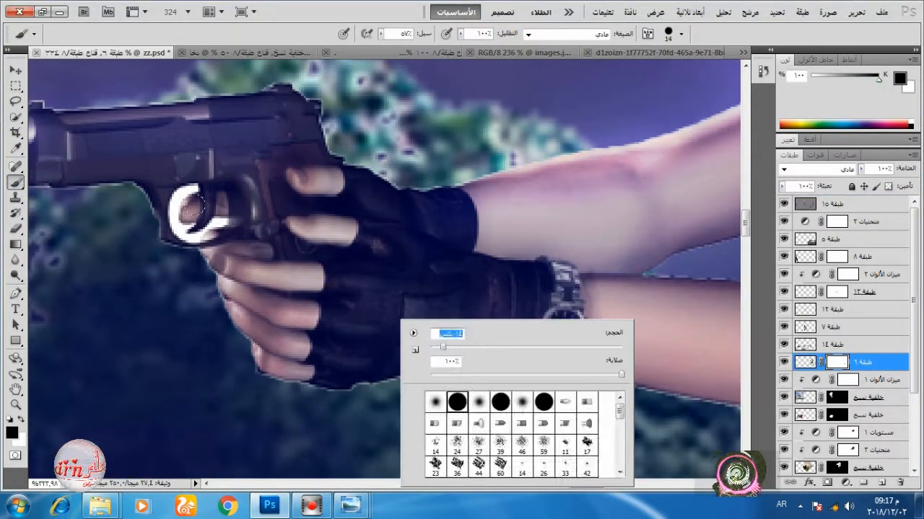
click(16, 118)
click(185, 191)
click(16, 181)
mouse_move(173, 193)
mouse_down()
mouse_move(196, 215)
mouse_move(189, 173)
mouse_up()
key(m)
key(ctrl+d)
scroll(548, 360, down, 5)
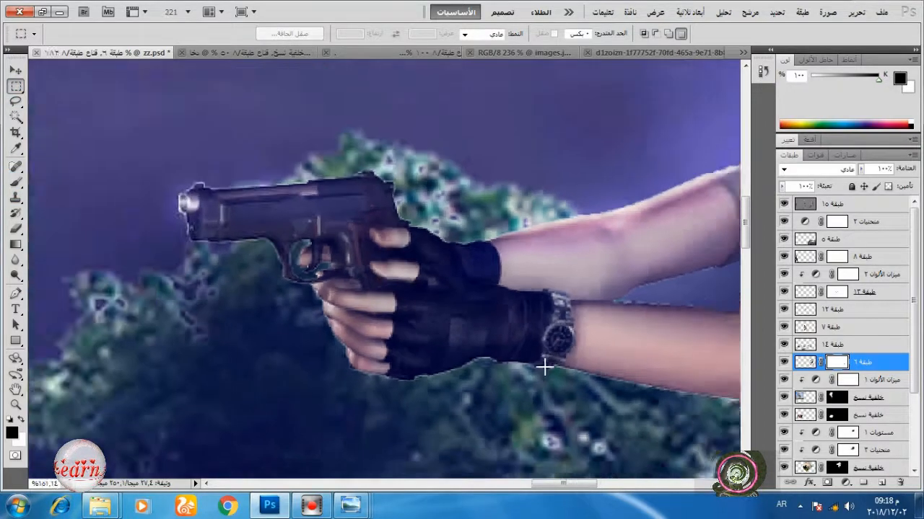
Step: Burn the underside of the armed woman's far arm with a 32 px brush and dodge its upper edge at 41 px on layer 15
scroll(639, 392, up, 3)
click(16, 275)
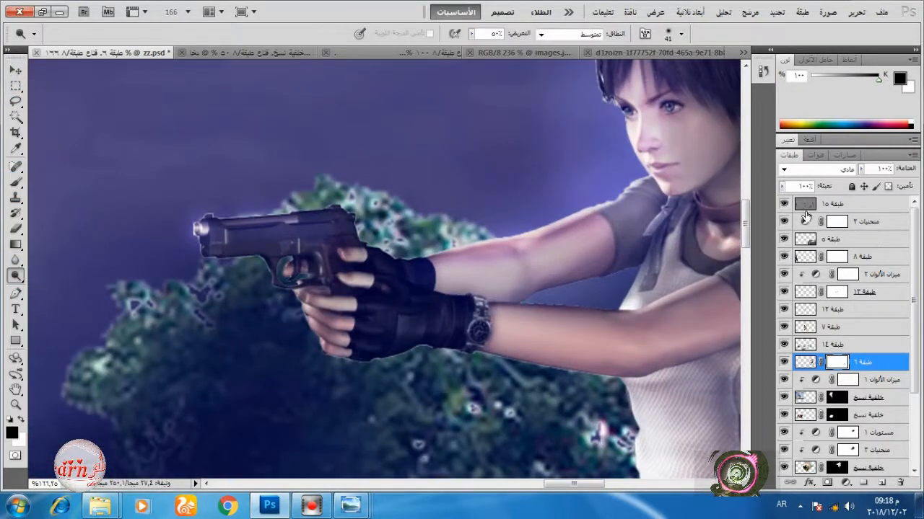
click(865, 204)
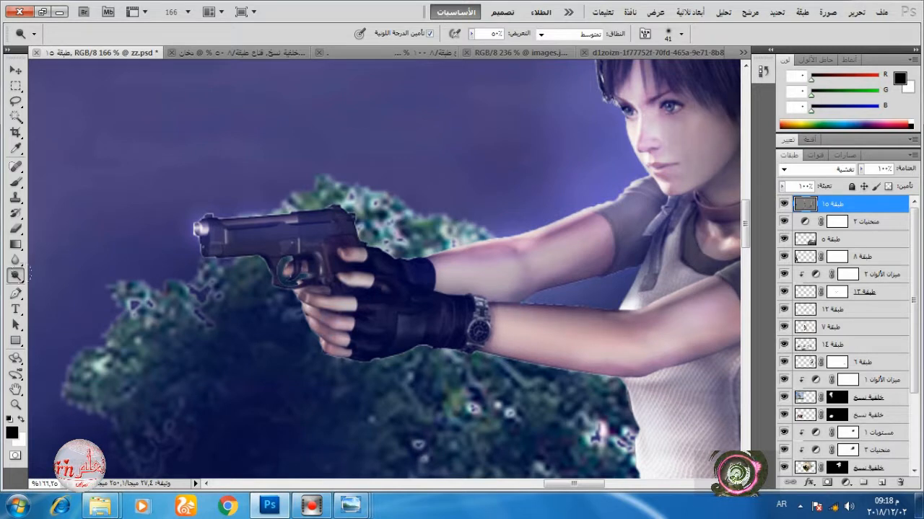
right_click(15, 276)
click(57, 288)
right_click(614, 252)
click(669, 284)
mouse_move(599, 265)
mouse_down()
mouse_move(449, 287)
mouse_move(620, 246)
mouse_move(570, 267)
mouse_move(603, 231)
mouse_up()
right_click(16, 277)
click(58, 275)
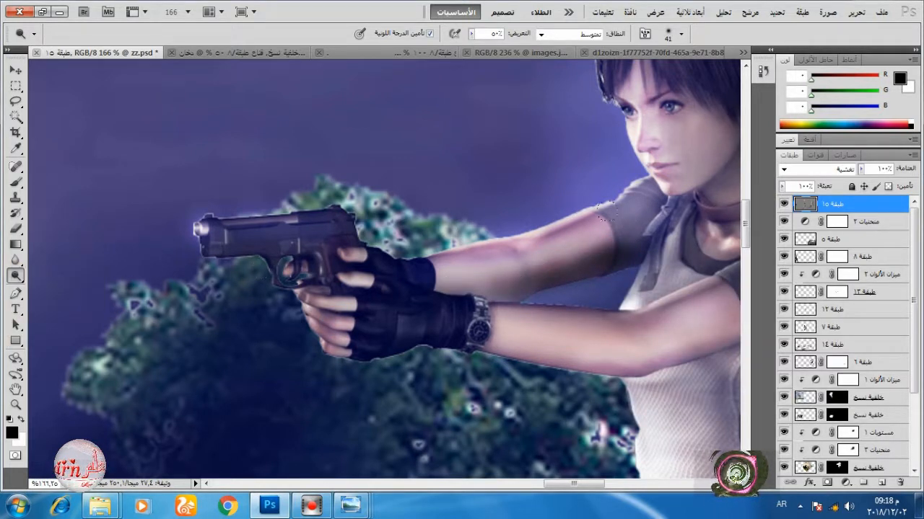
Step: Burn the street, the sky and the smoke columns on layer 15 with a 608 px Burn brush, raising the exposure from 14% to 50%
scroll(444, 276, down, 10)
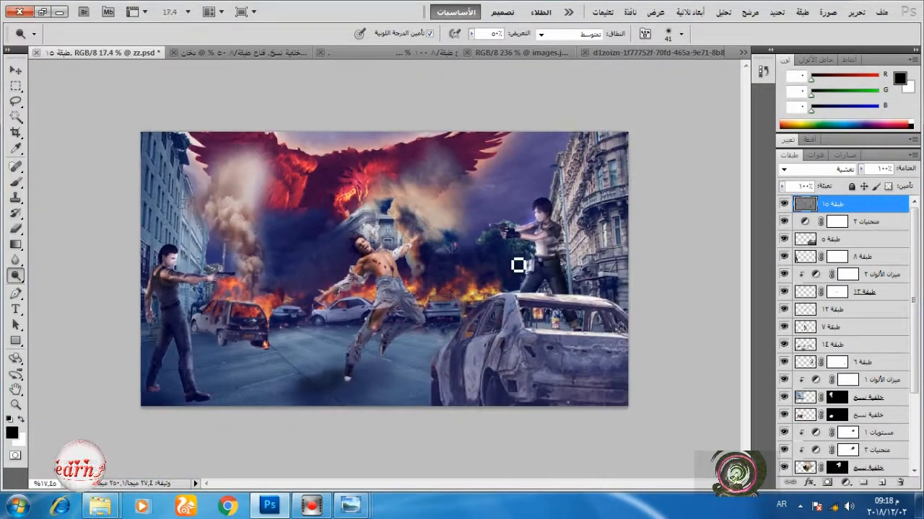
right_click(15, 277)
click(65, 288)
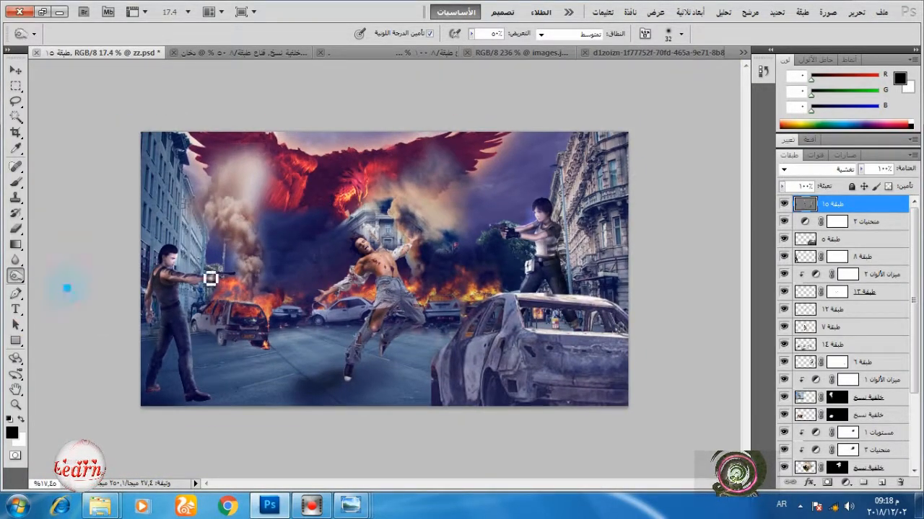
right_click(313, 252)
drag(470, 34, 438, 45)
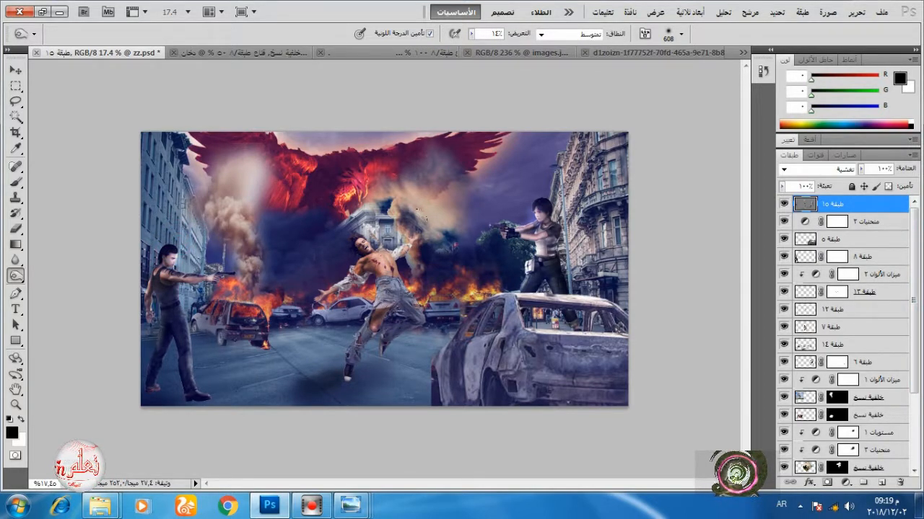
drag(472, 34, 500, 64)
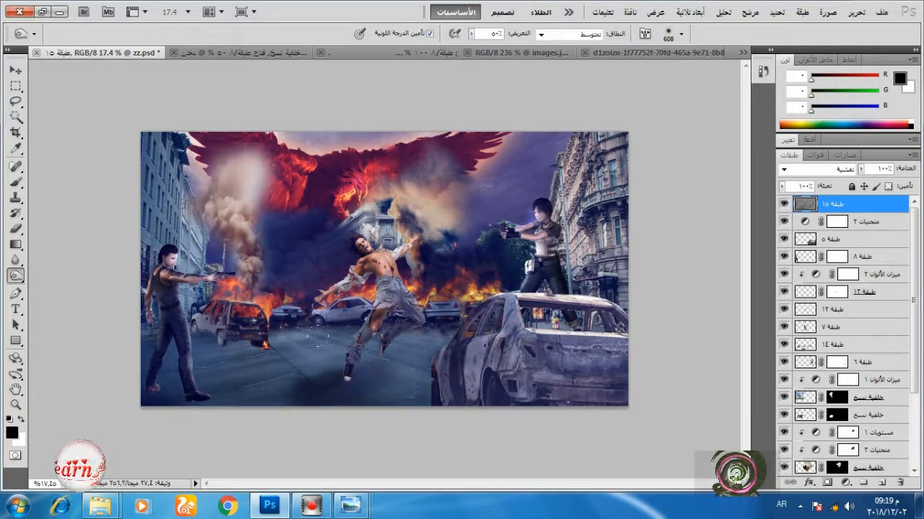
drag(317, 336, 277, 345)
drag(429, 173, 541, 184)
mouse_move(233, 180)
mouse_down()
mouse_move(238, 210)
mouse_move(244, 164)
mouse_up()
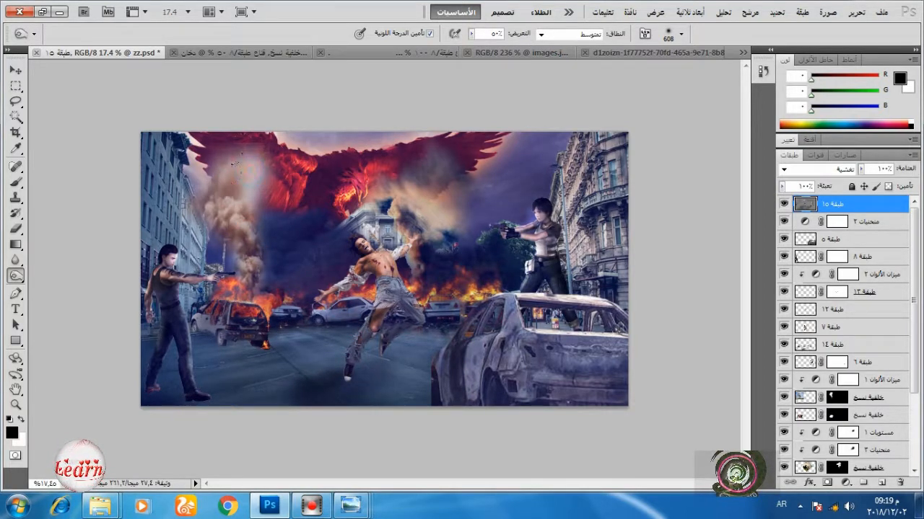
Step: Burn the area around the distant cars, the wrecked foreground car and the building behind the armed woman on layer 15
click(443, 307)
drag(310, 310, 260, 303)
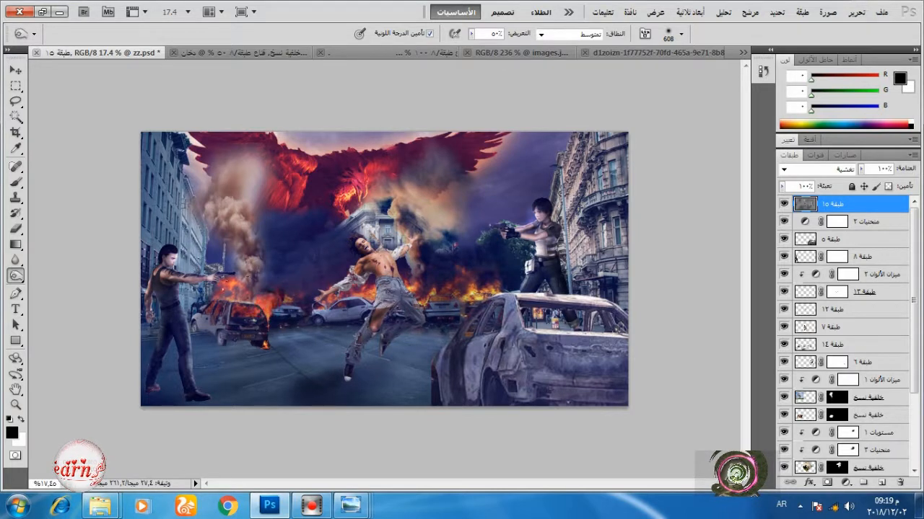
mouse_move(523, 357)
mouse_down()
mouse_move(577, 332)
mouse_move(588, 277)
mouse_move(574, 177)
mouse_move(599, 238)
mouse_move(567, 163)
mouse_move(581, 155)
mouse_up()
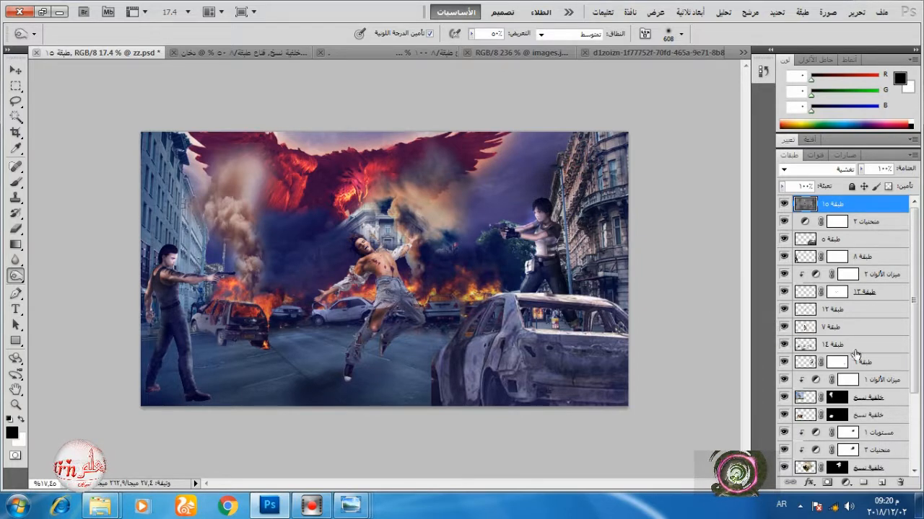
Step: Darken the shadows in the Curves 2 adjustment layer by moving the RGB black point to input 28, output 0
double_click(804, 221)
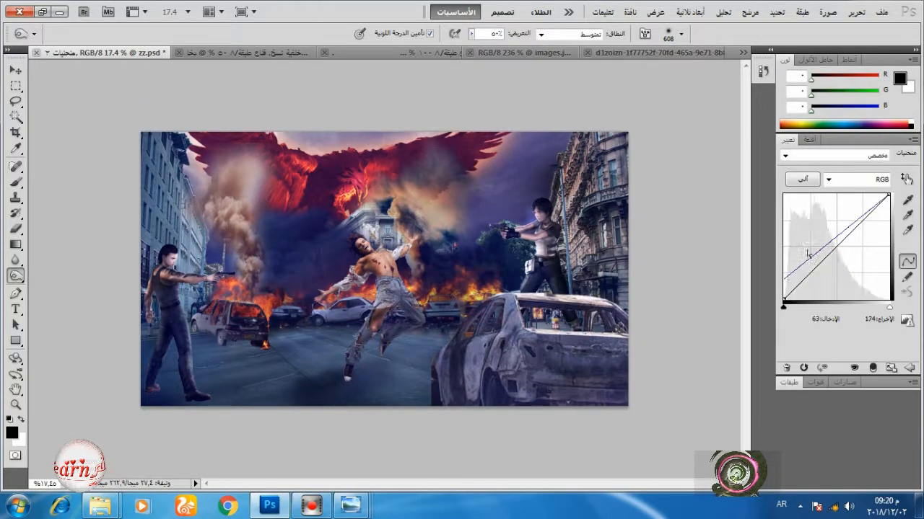
mouse_move(784, 296)
mouse_down()
mouse_move(784, 268)
mouse_move(791, 300)
mouse_up()
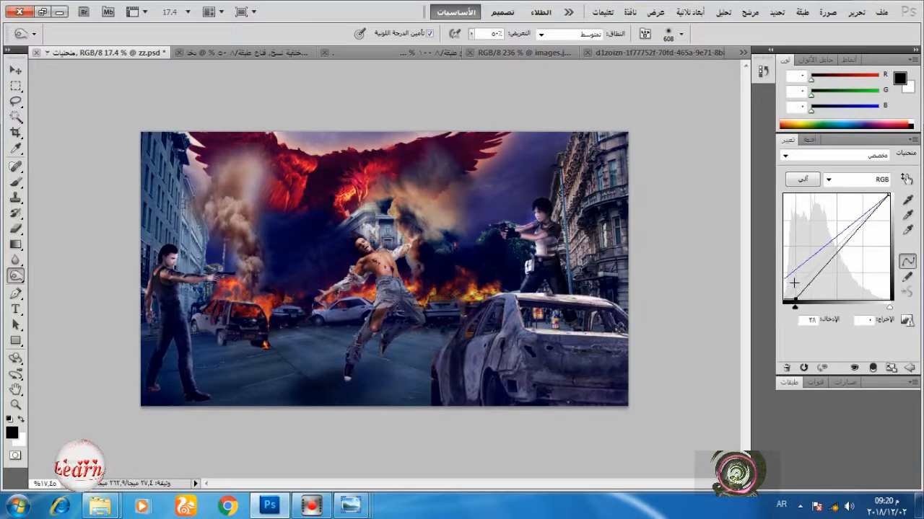
click(789, 382)
key(v)
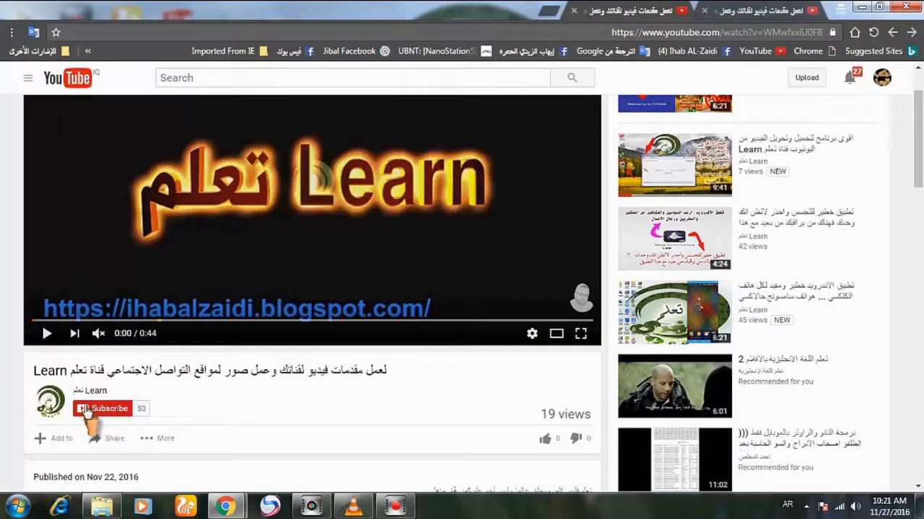
Step: Subscribe to the تعلم Learn channel on YouTube and turn on all notifications for it
click(108, 411)
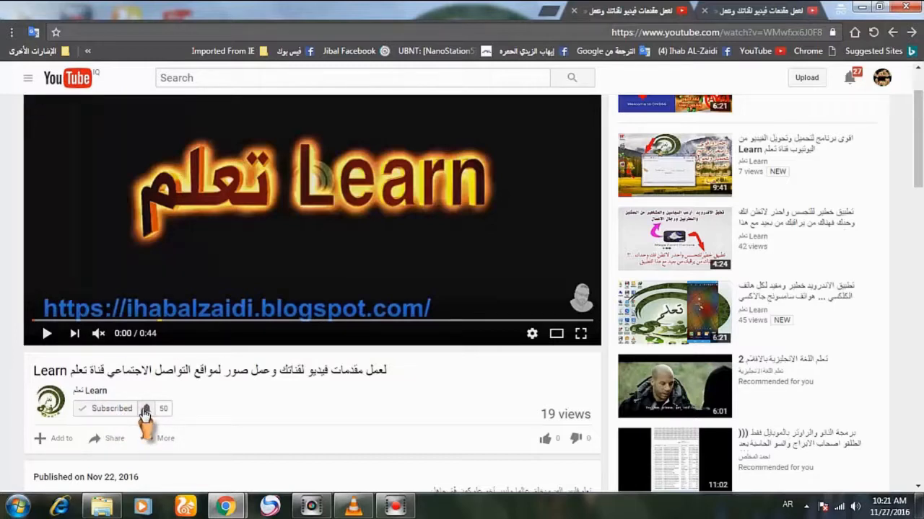
click(146, 410)
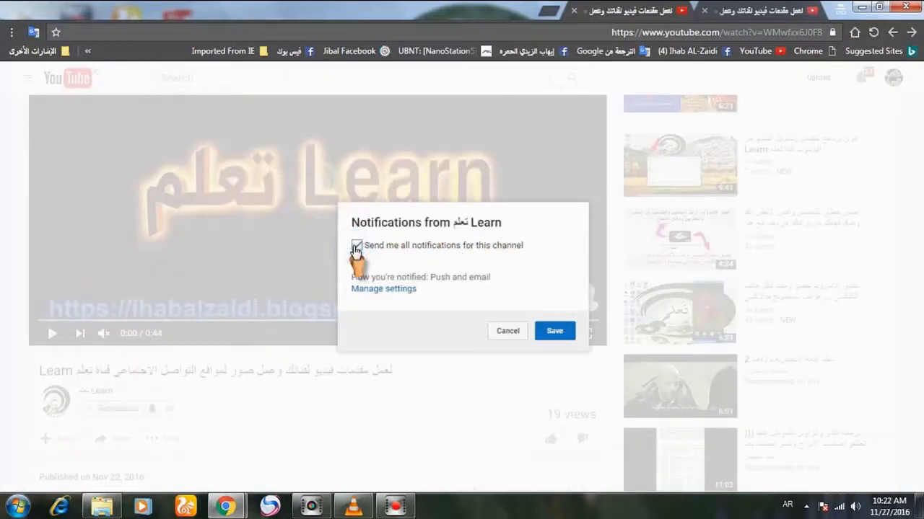
click(553, 332)
Step: Like the channel's video and open its sharing options
scroll(401, 352, down, 1)
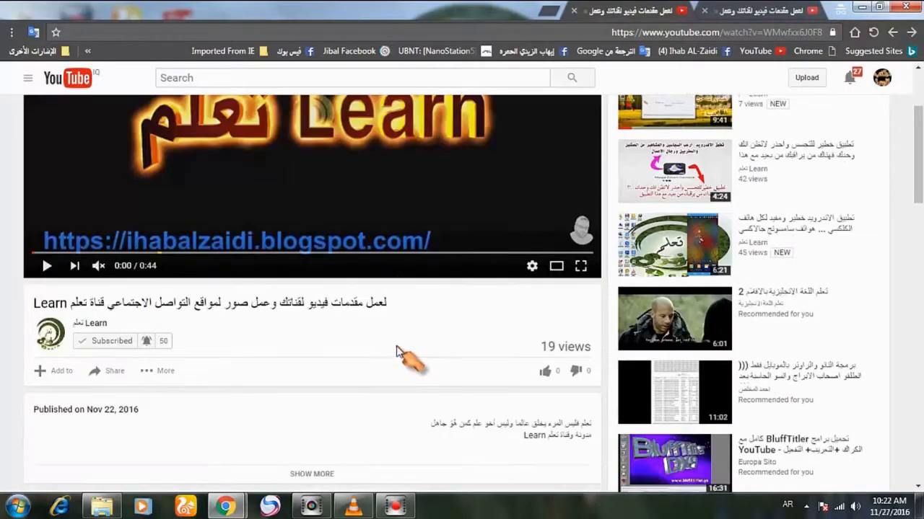
scroll(390, 348, down, 1)
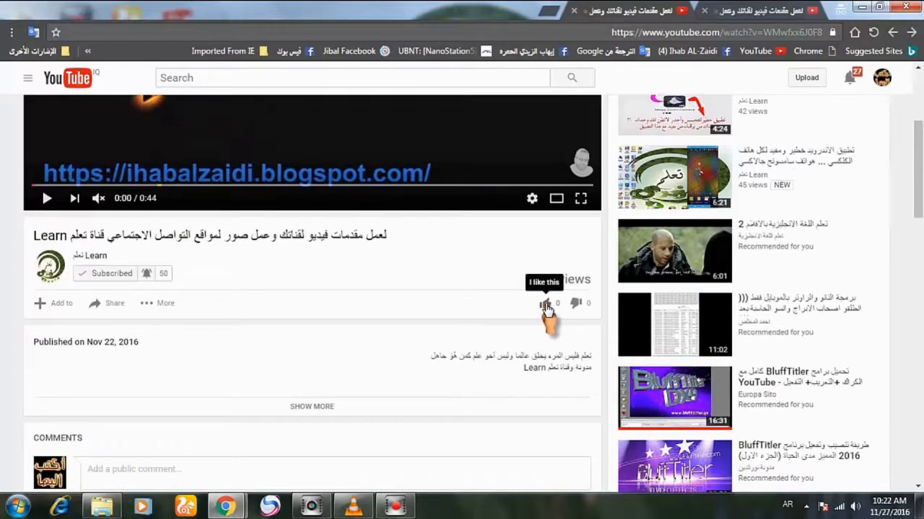
click(547, 307)
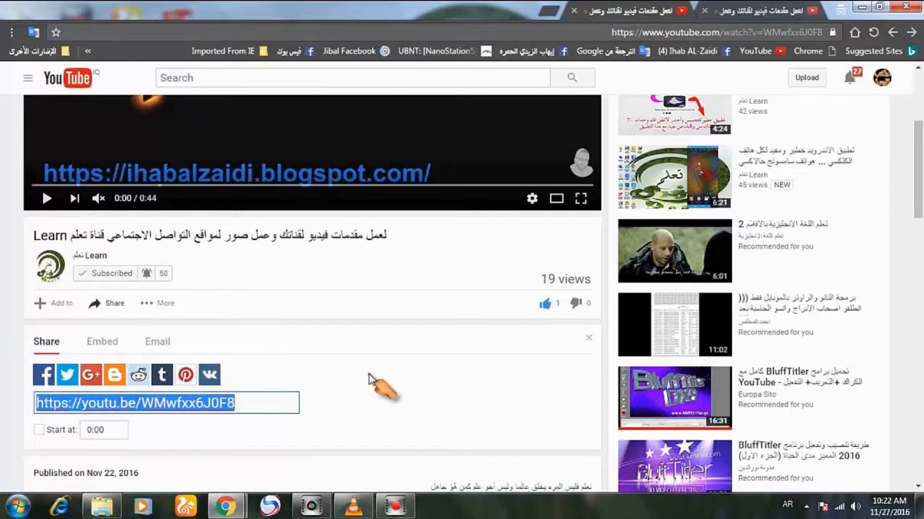
Step: Start a public comment under the video
scroll(361, 387, down, 2)
scroll(274, 433, down, 1)
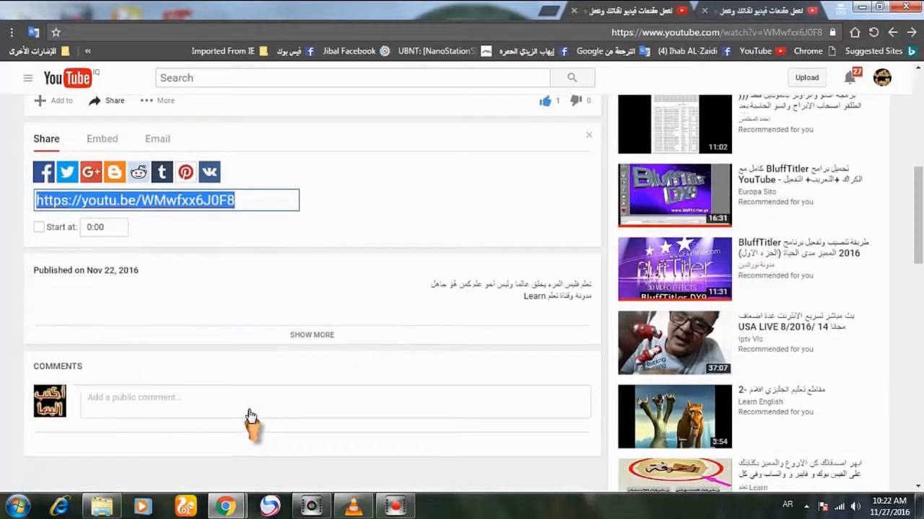
click(248, 399)
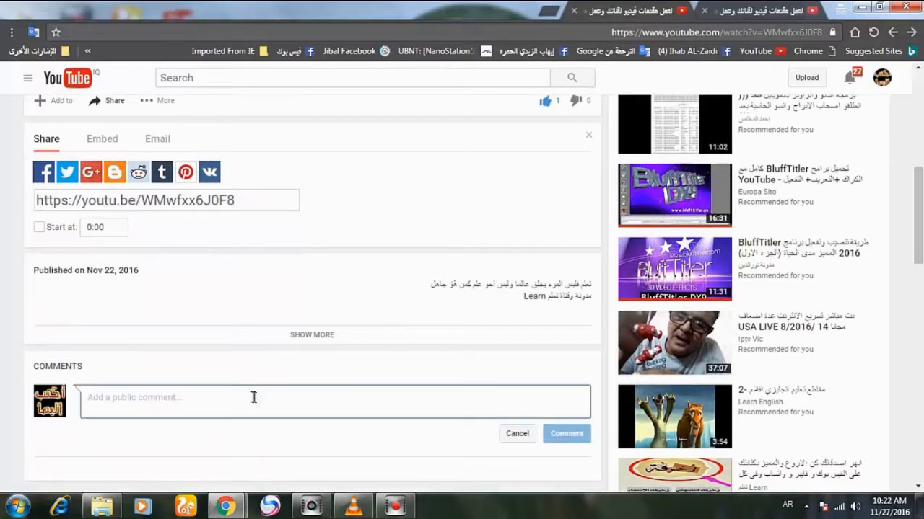
text(1)
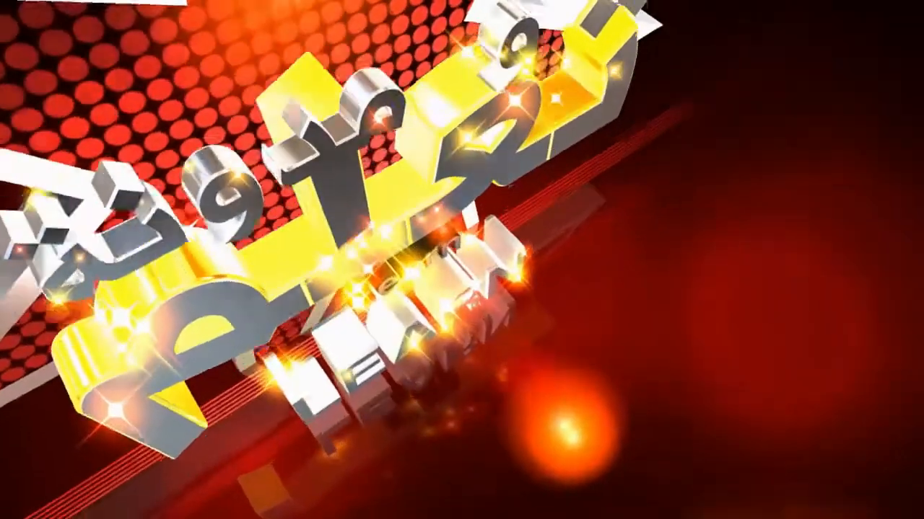